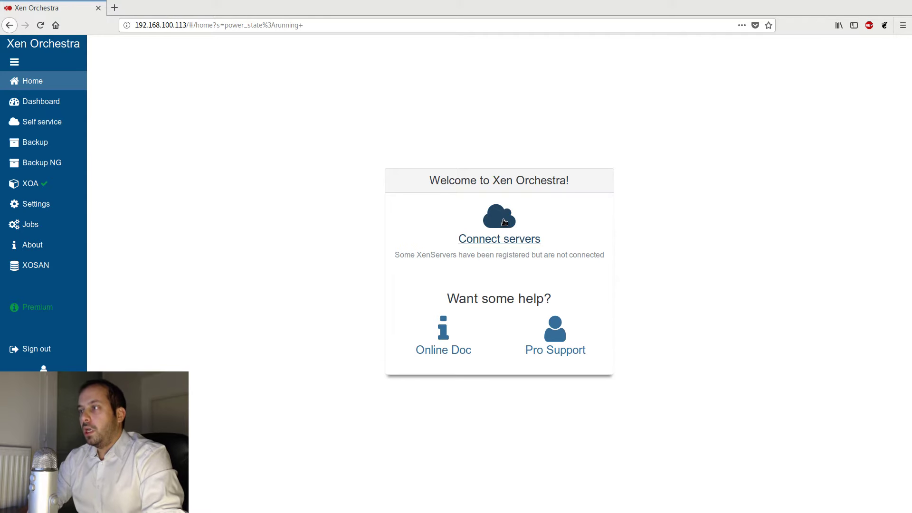
- Open the server settings and connect the Dell Pool and Lab Pool servers
click(504, 222)
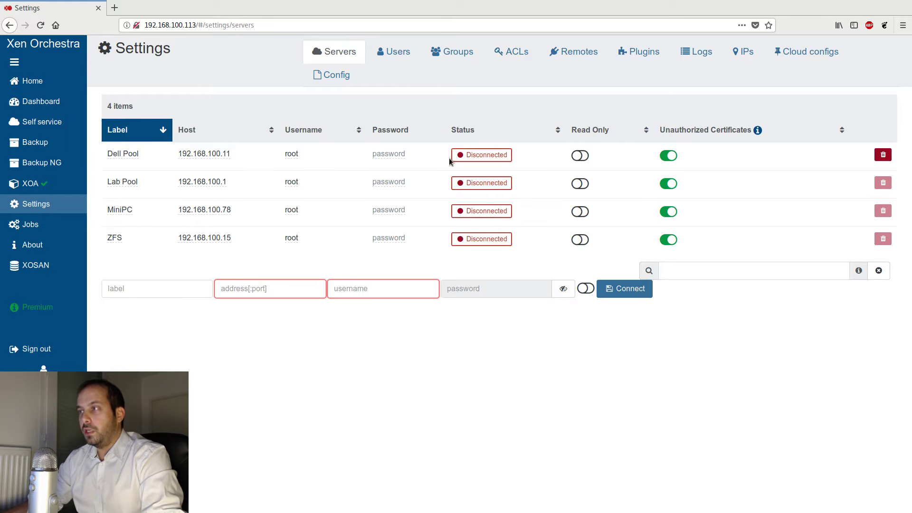
click(472, 155)
click(458, 185)
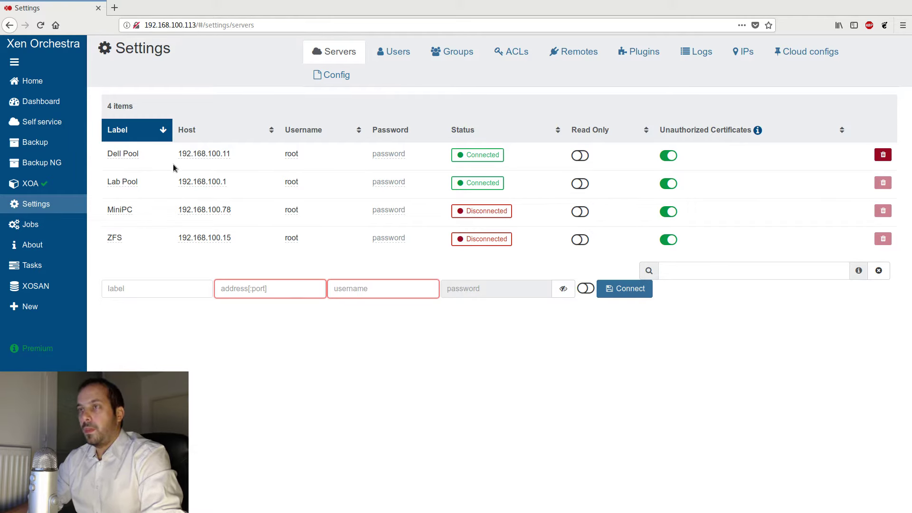
- Return home and review the list of running VMs
click(38, 78)
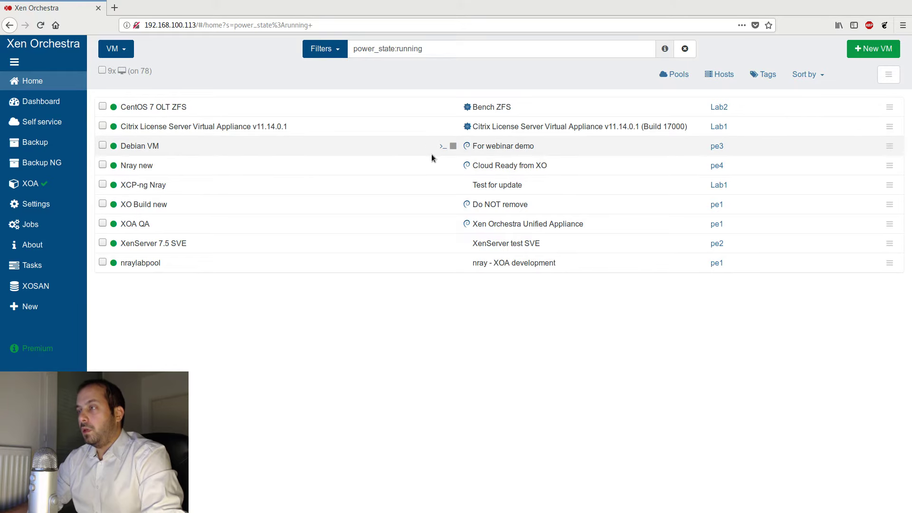
mouse_move(472, 151)
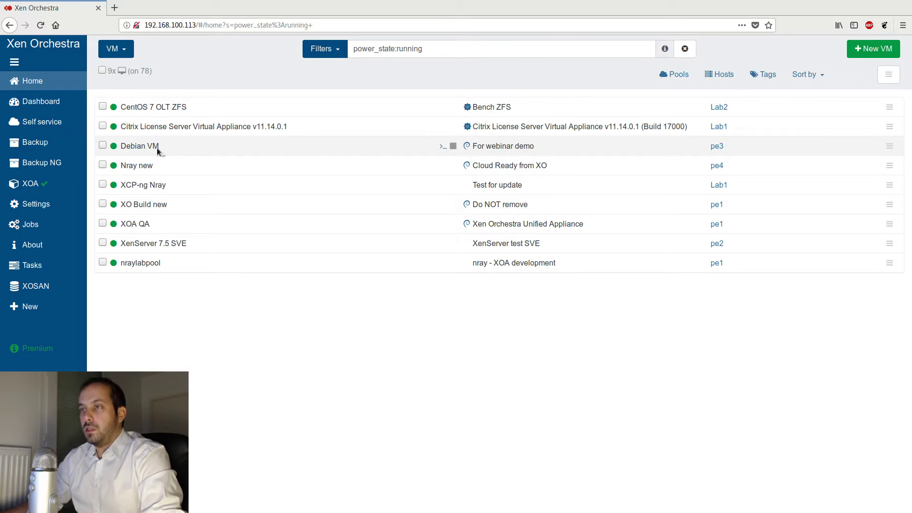
mouse_move(60, 166)
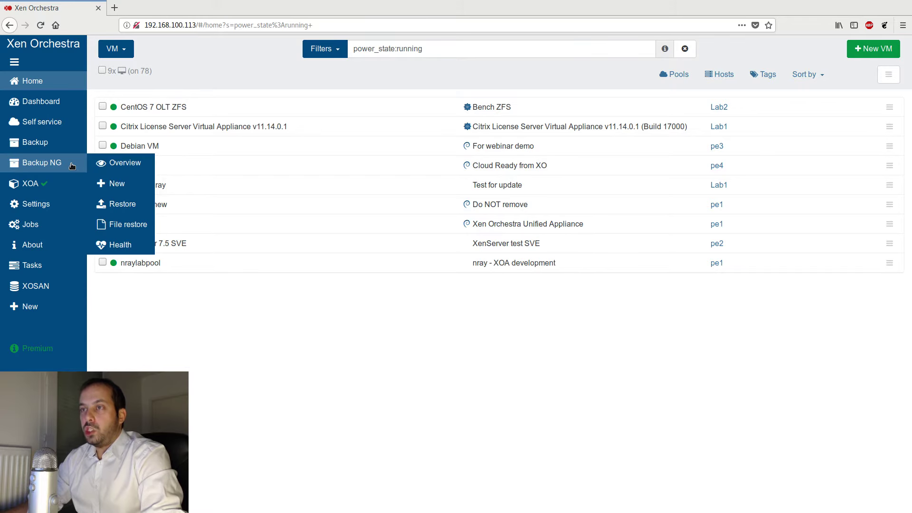
- Open the Backup NG overview and compare it with the legacy Backup overview page
click(72, 166)
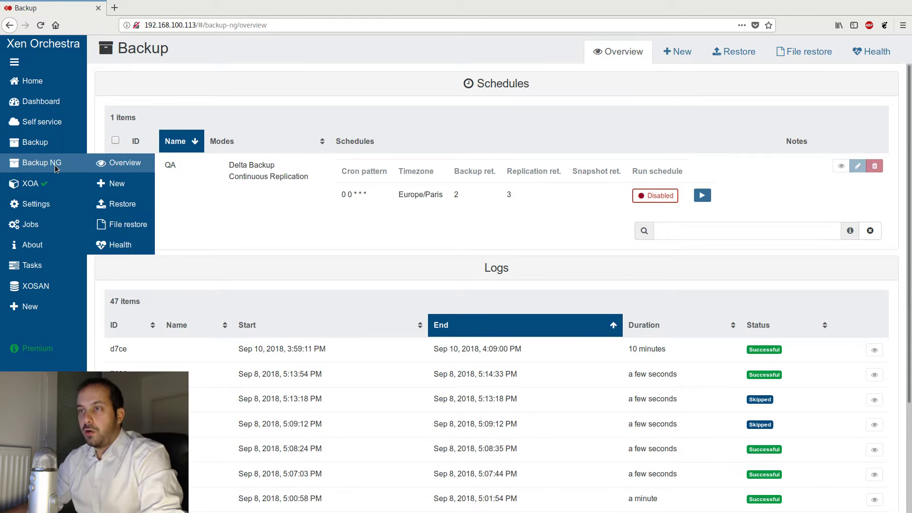
click(60, 145)
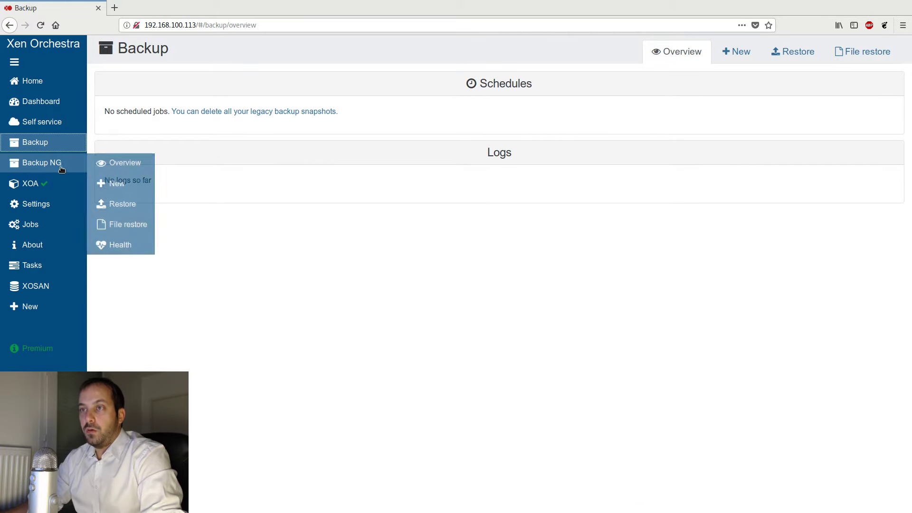
click(60, 165)
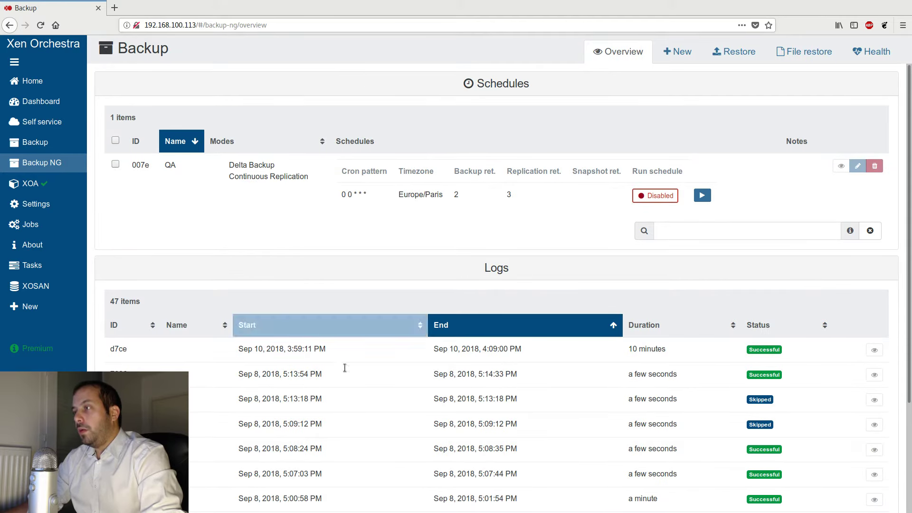
drag(546, 86, 491, 88)
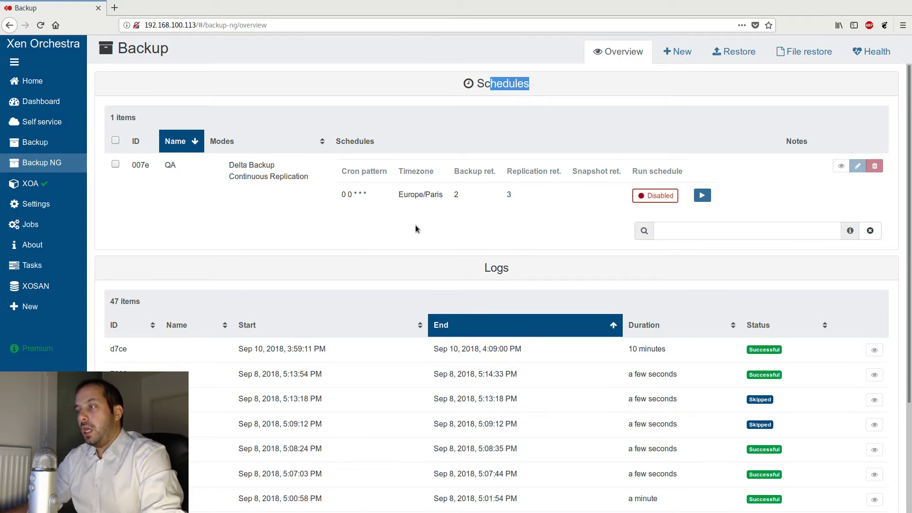
key(alt+Tab)
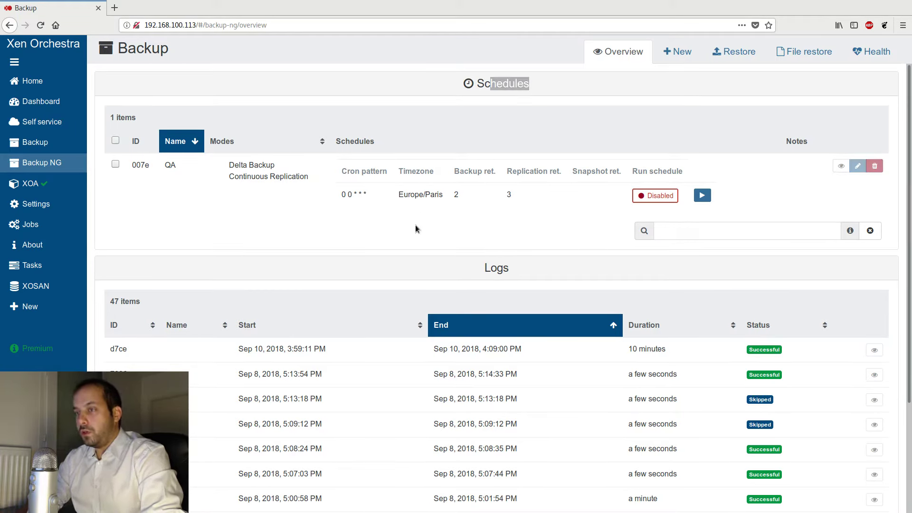
key(alt+Tab)
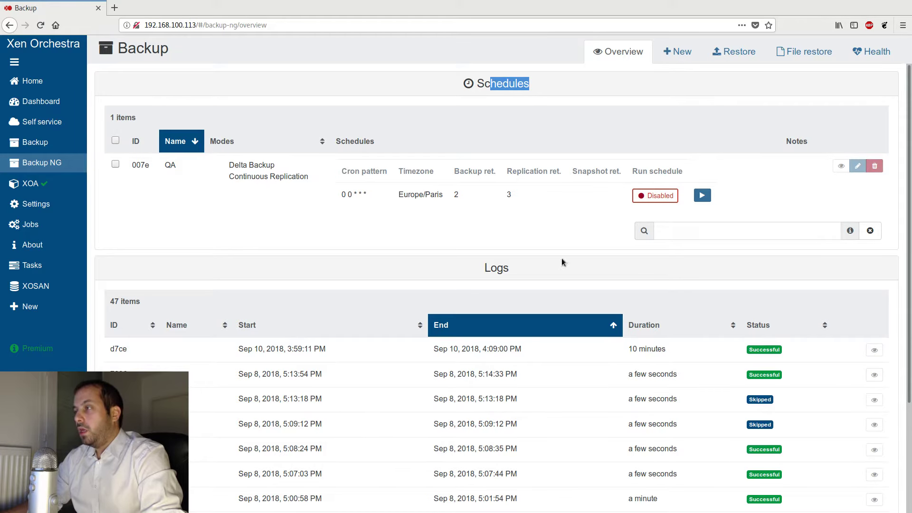
click(611, 102)
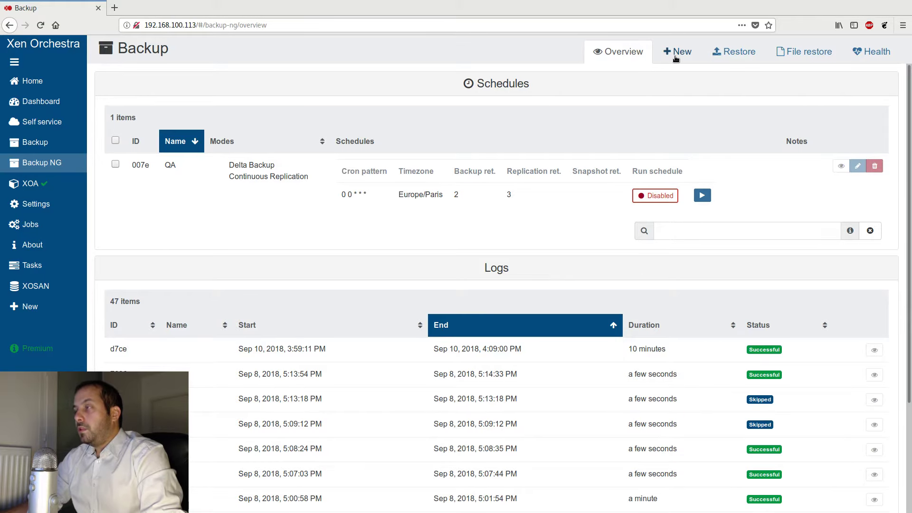
- Browse the Backup NG New, Restore, File restore and Health pages, then return to the overview
click(677, 55)
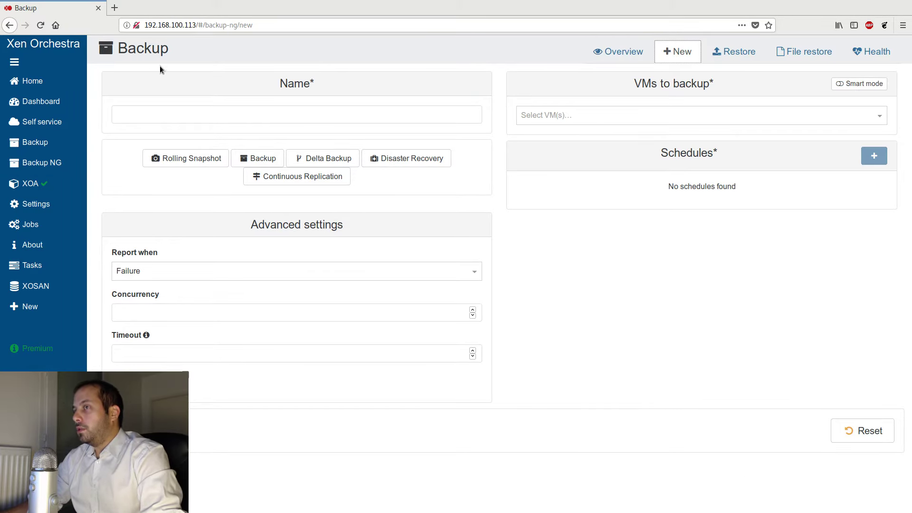
click(746, 58)
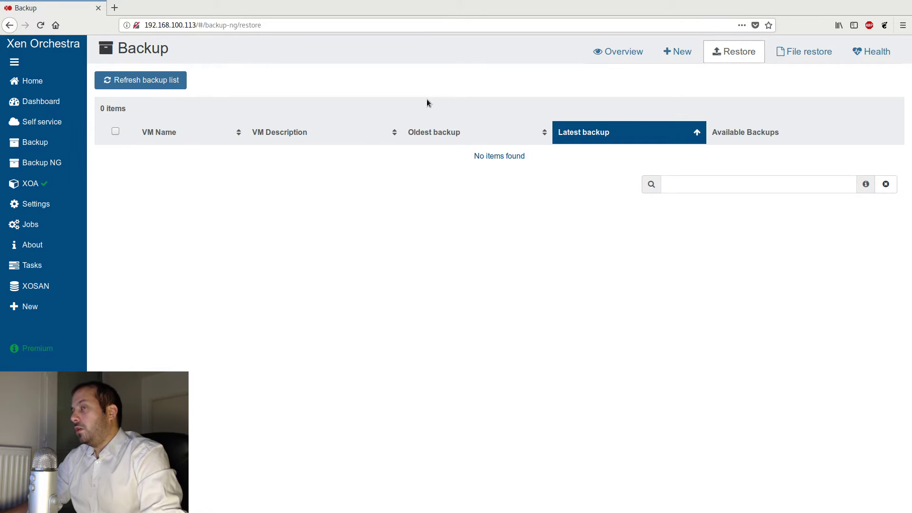
click(798, 51)
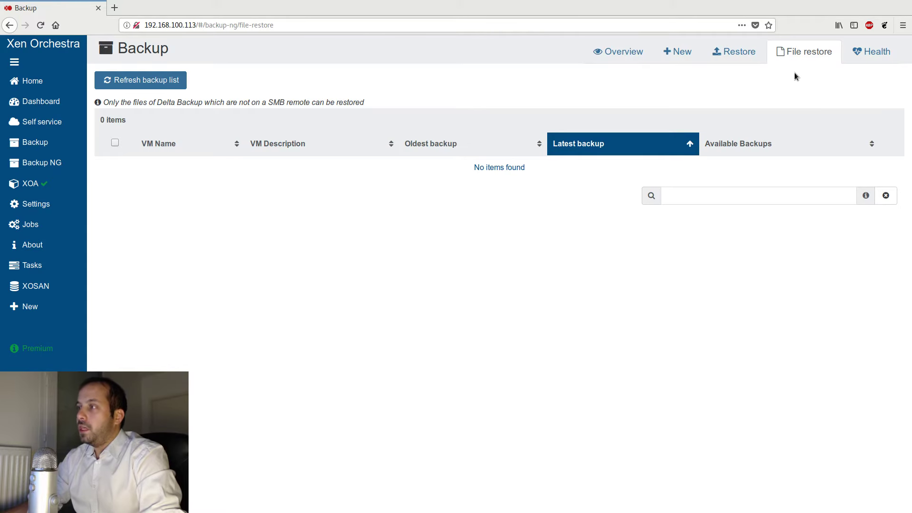
click(887, 60)
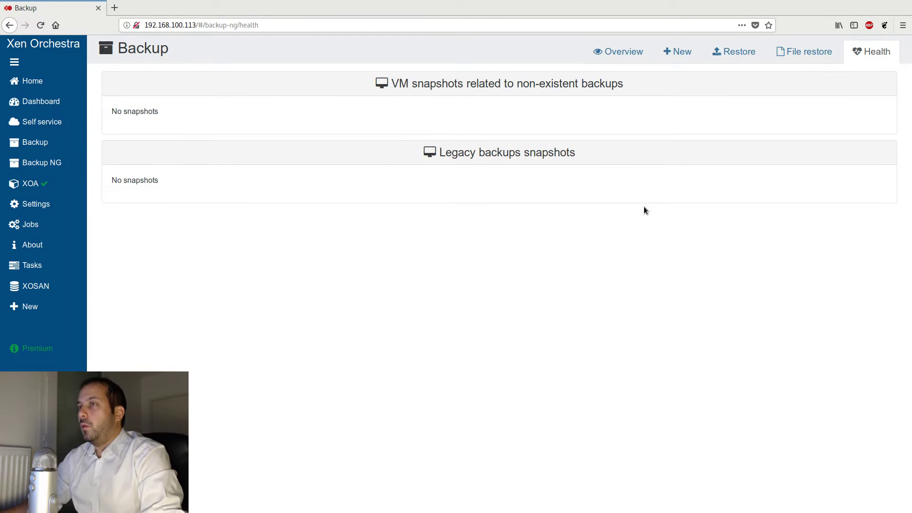
click(628, 56)
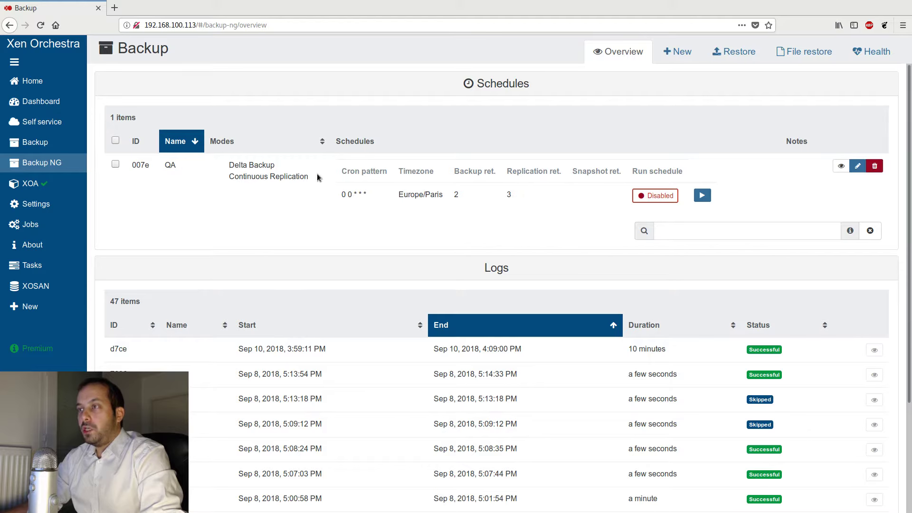
- Examine the existing QA backup job's modes and schedule settings
drag(315, 176, 227, 164)
click(170, 166)
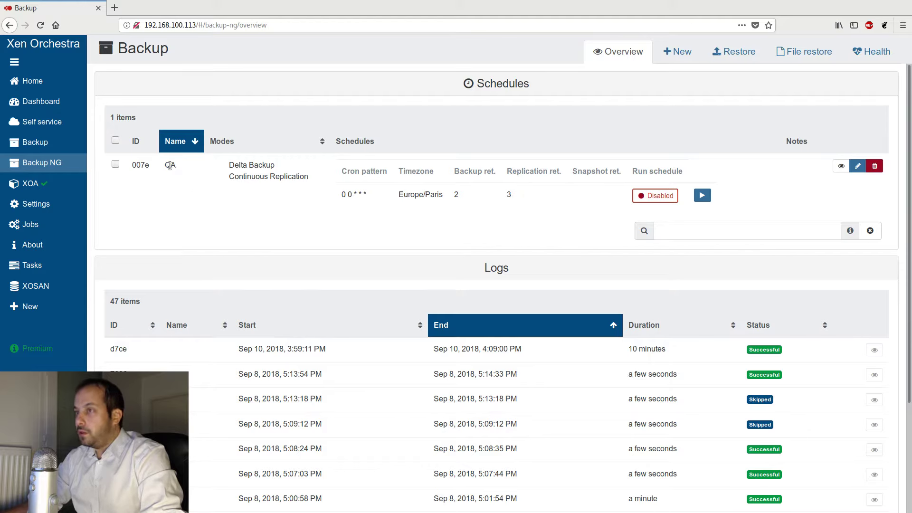
click(176, 201)
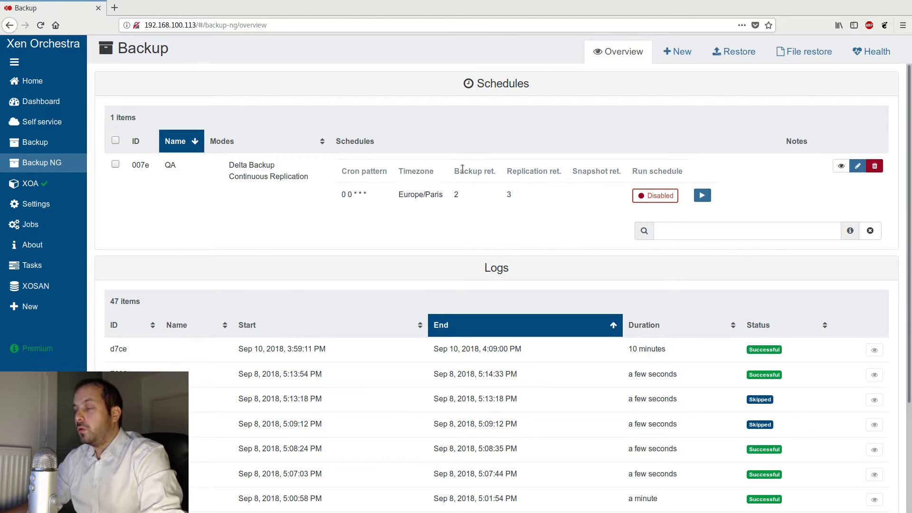
- Start a new Backup NG job and name it demo1
click(685, 54)
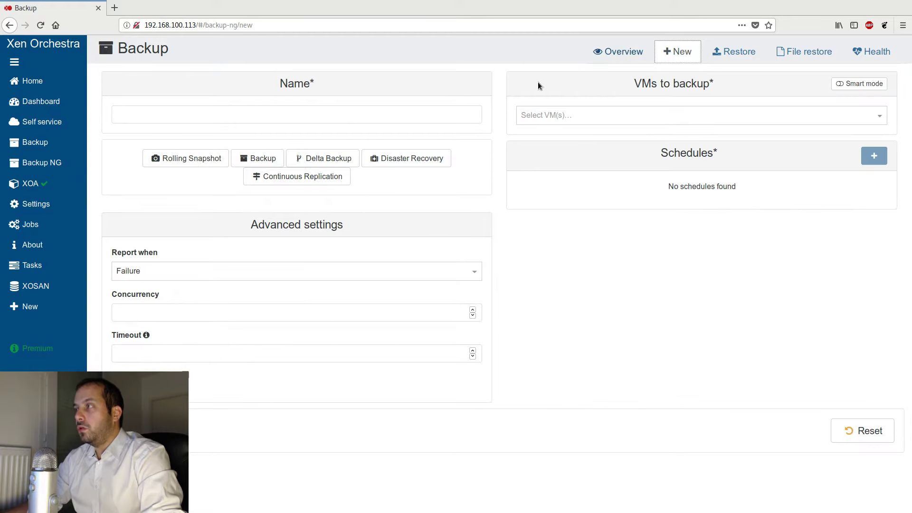
click(204, 115)
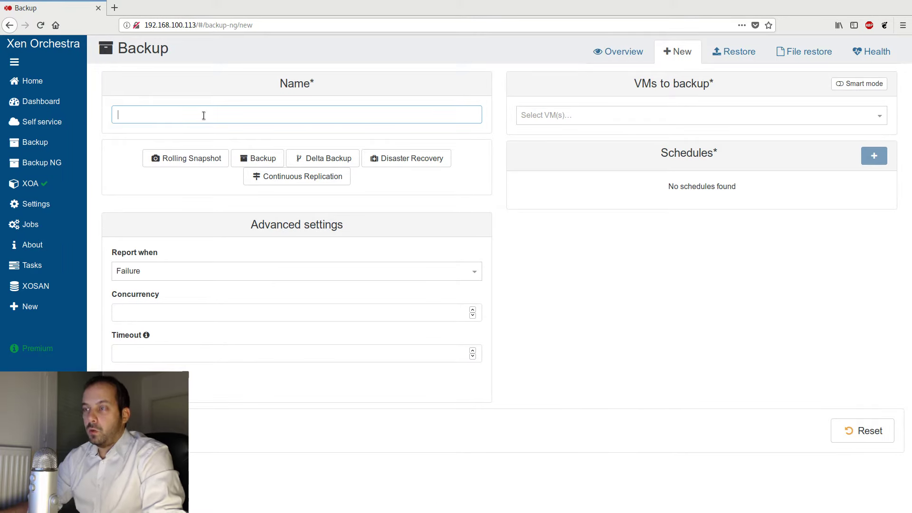
text(demo1)
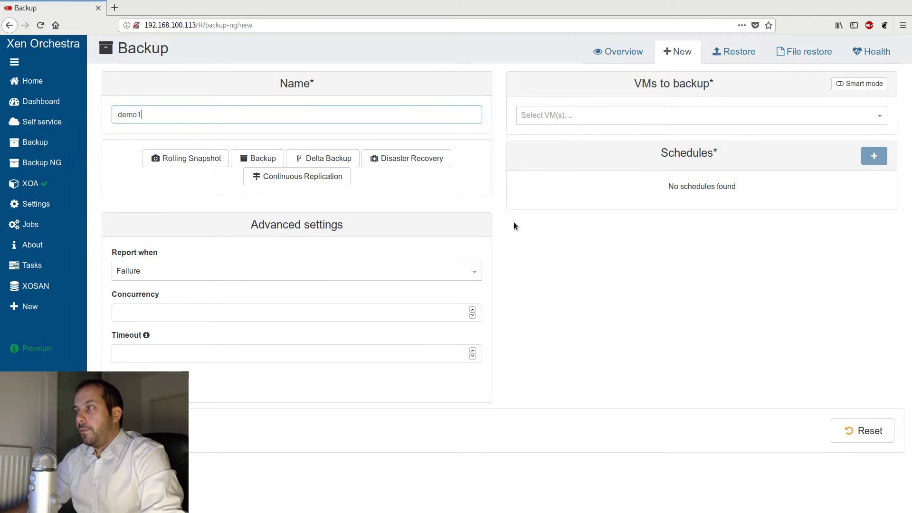
- Choose Rolling Snapshot as the backup mode for the job
click(184, 164)
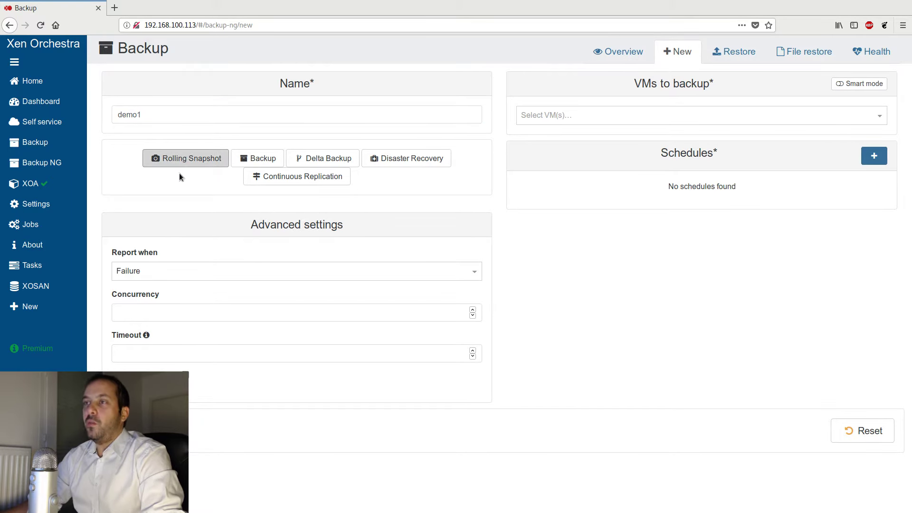
click(193, 166)
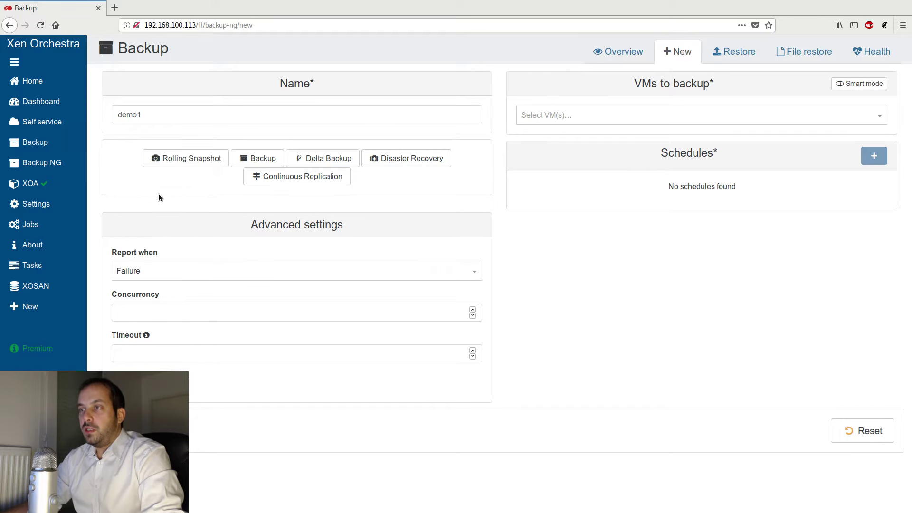
click(189, 159)
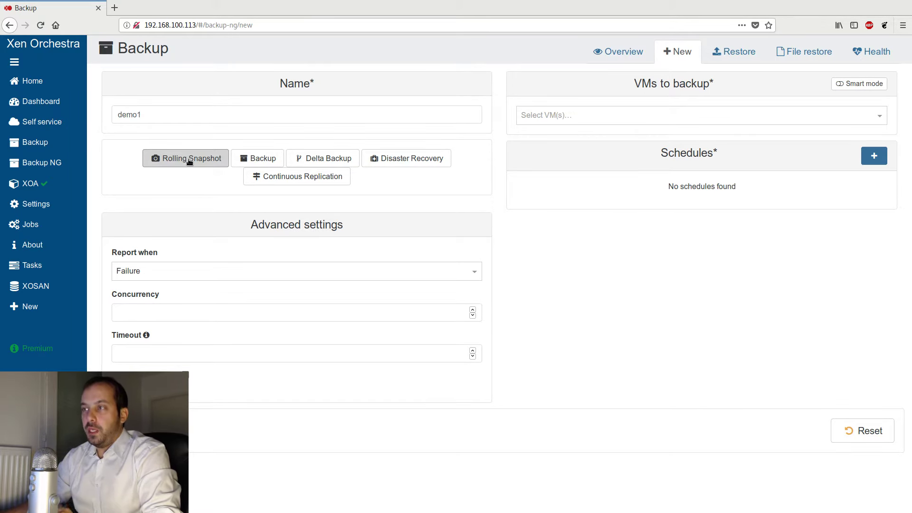
- Search for Debian and add the Debian VM (pe3) to the VMs to back up
click(554, 113)
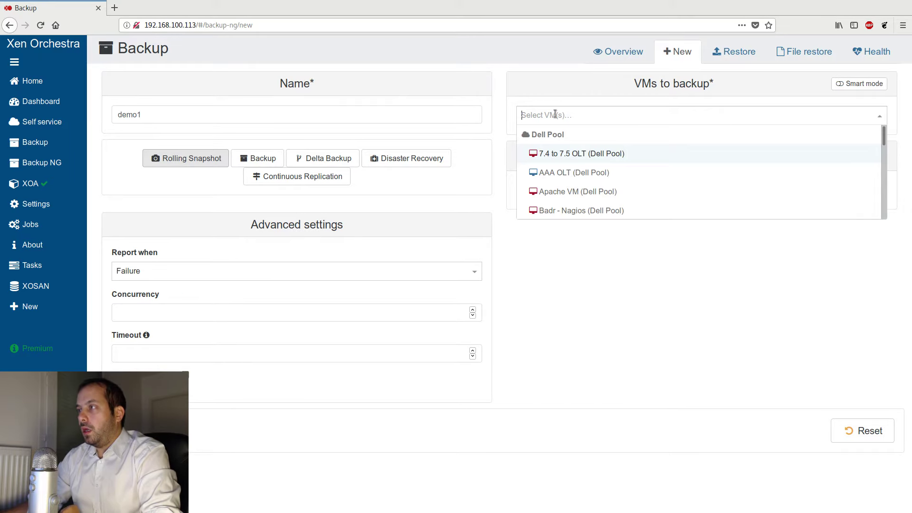
text(Debian)
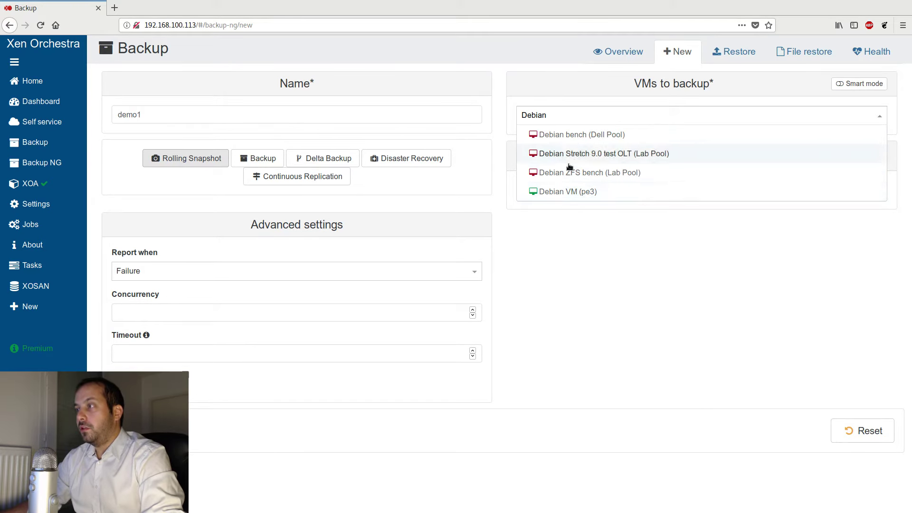
click(571, 196)
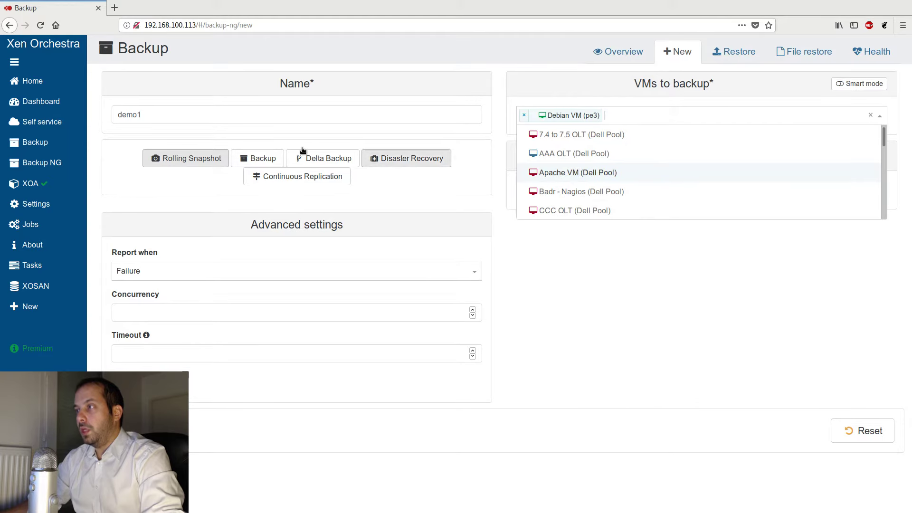
click(498, 257)
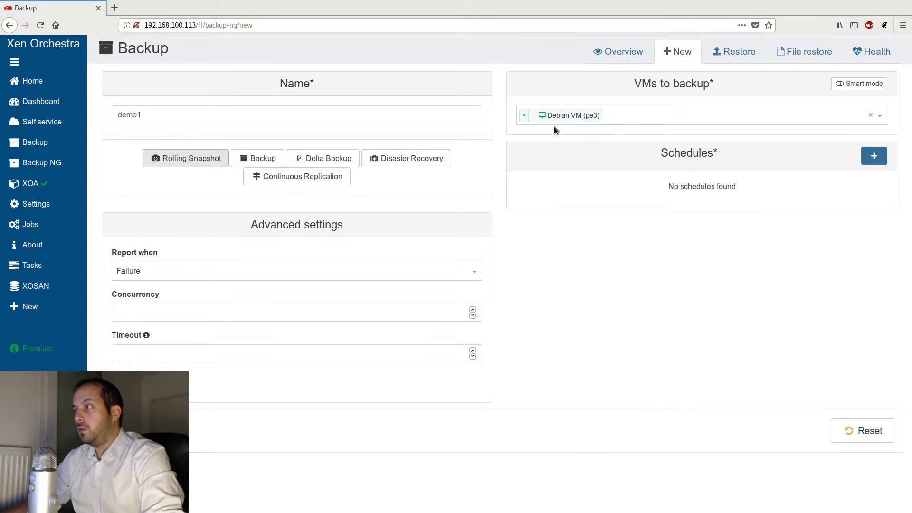
- Add a schedule named hourly with a snapshot retention of 2
click(867, 157)
click(547, 251)
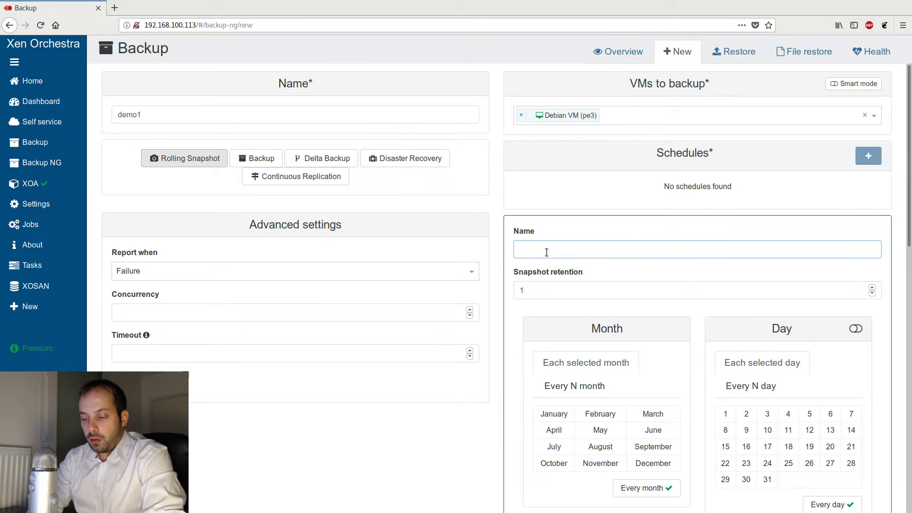
text(hourly)
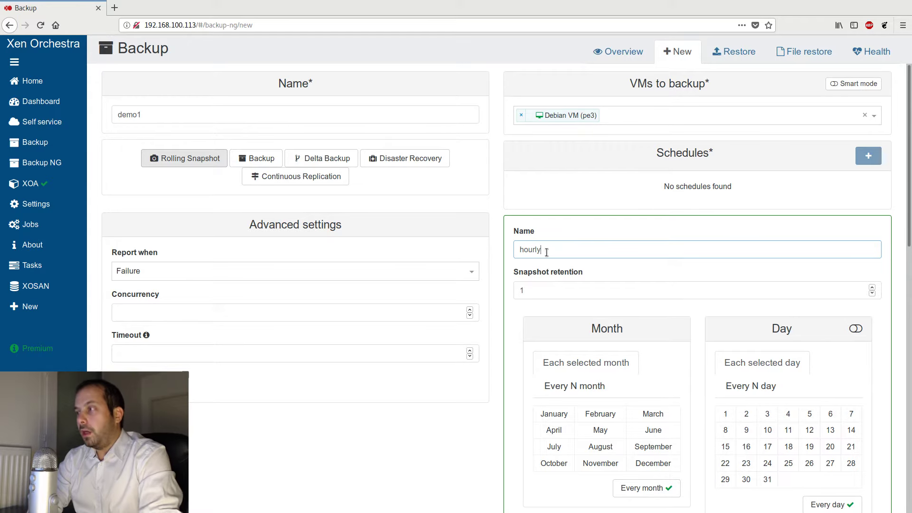
click(541, 290)
double_click(534, 291)
text(2)
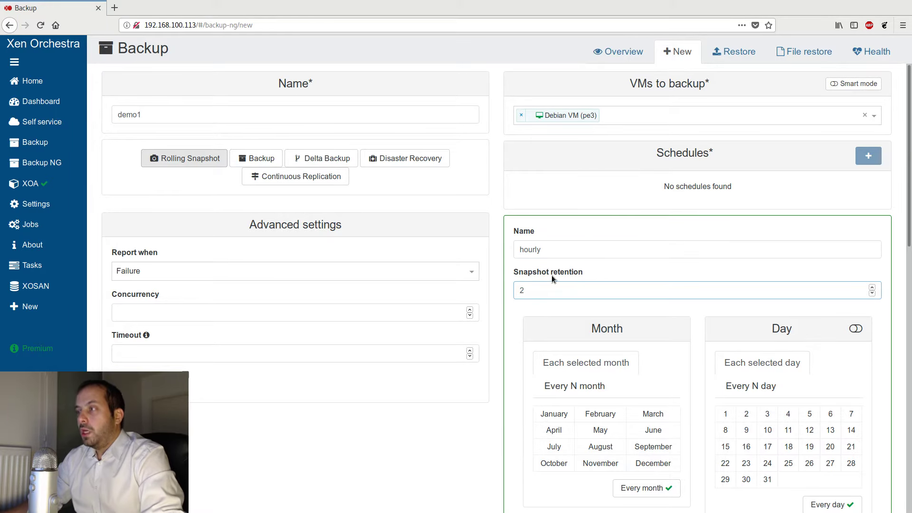
click(551, 275)
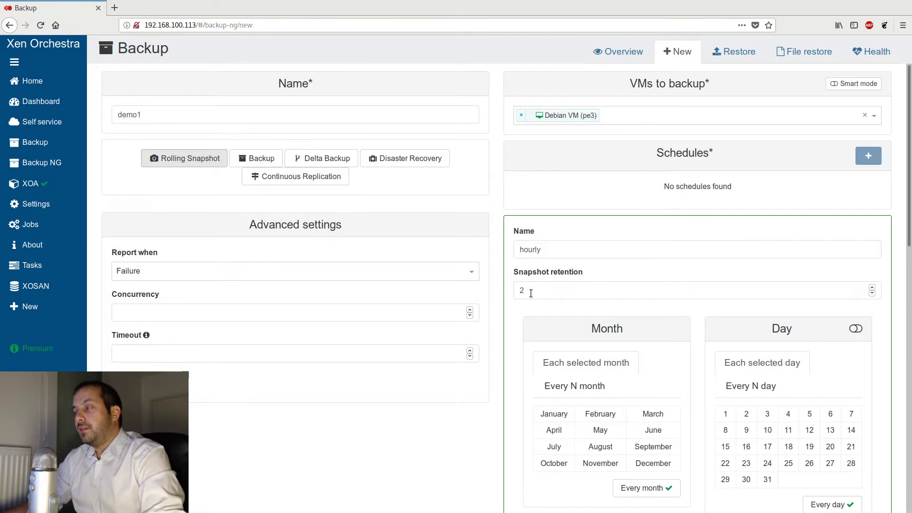
- Set the schedule to run every hour at minute 0 and check the upcoming run times
scroll(531, 293, down, 3)
scroll(531, 296, down, 5)
click(635, 324)
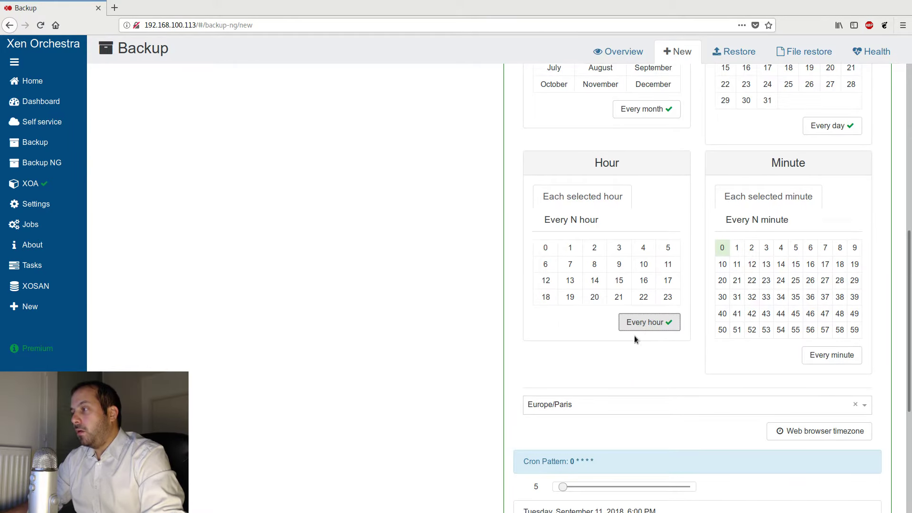
scroll(600, 310, down, 3)
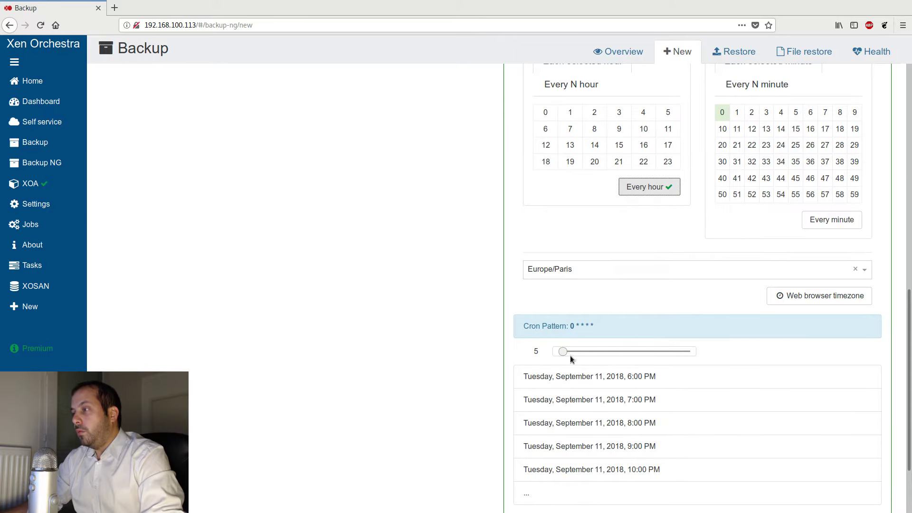
- Review the schedule's upcoming run times and save the hourly schedule to the job
drag(666, 376, 596, 376)
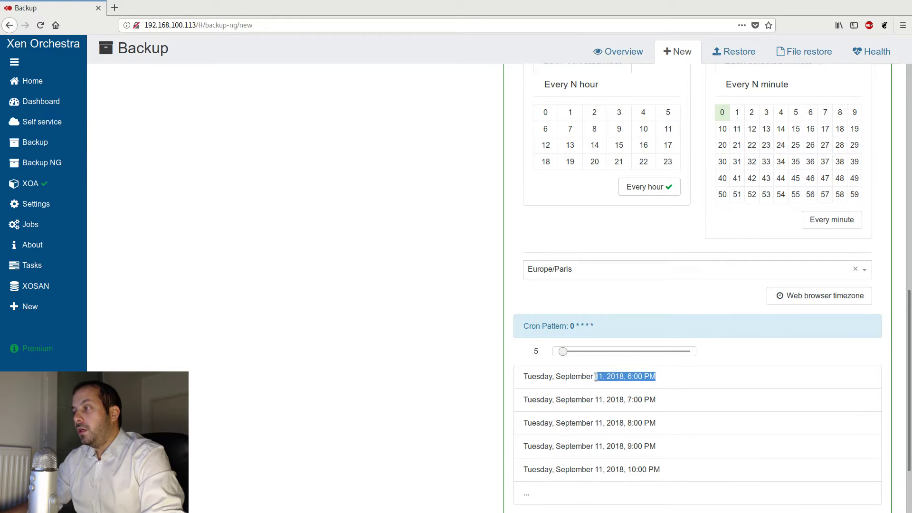
click(659, 384)
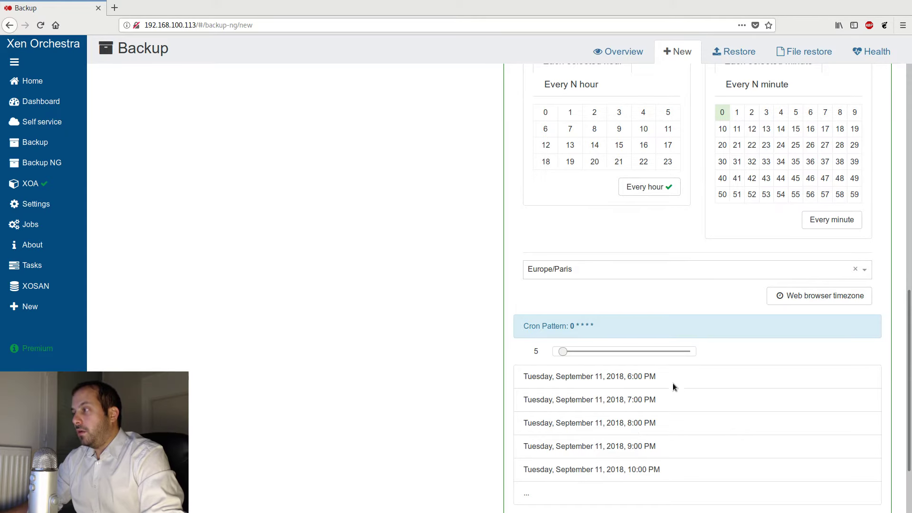
scroll(666, 363, down, 2)
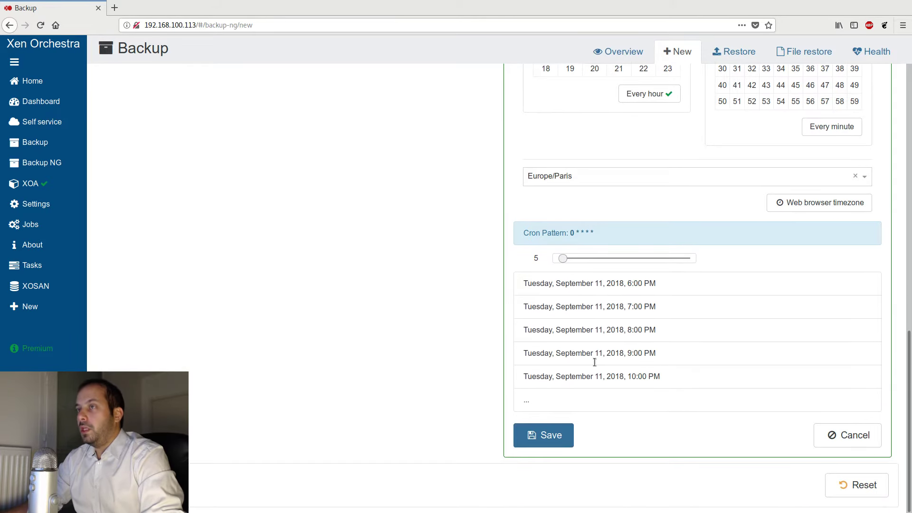
scroll(595, 361, up, 12)
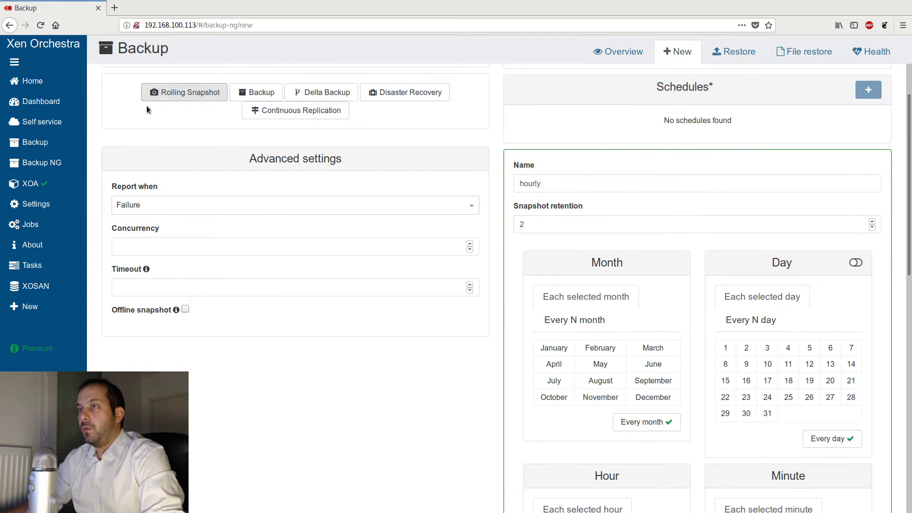
scroll(697, 318, down, 12)
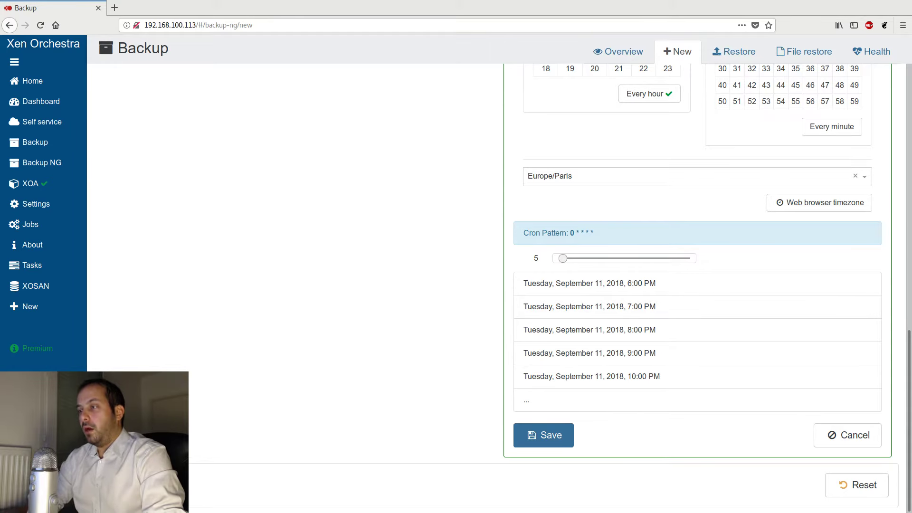
scroll(221, 359, up, 6)
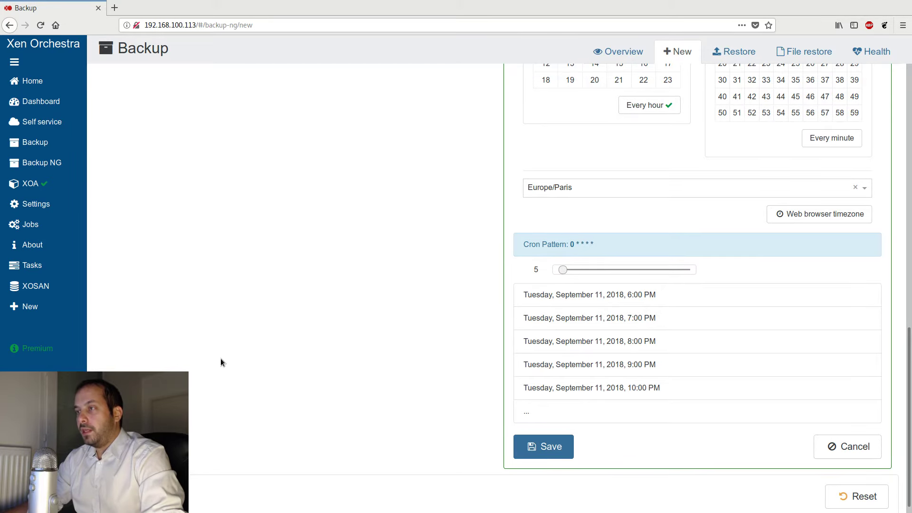
scroll(262, 358, up, 6)
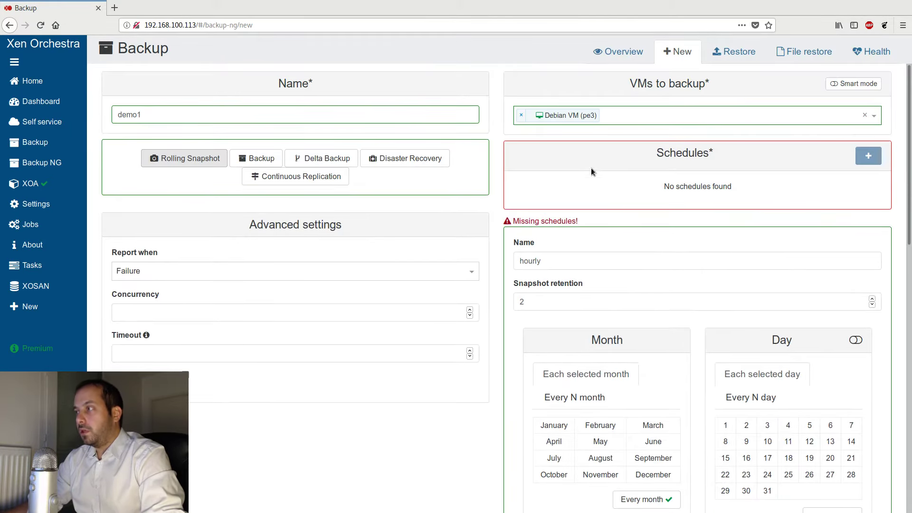
scroll(665, 285, down, 10)
scroll(645, 359, down, 3)
click(530, 435)
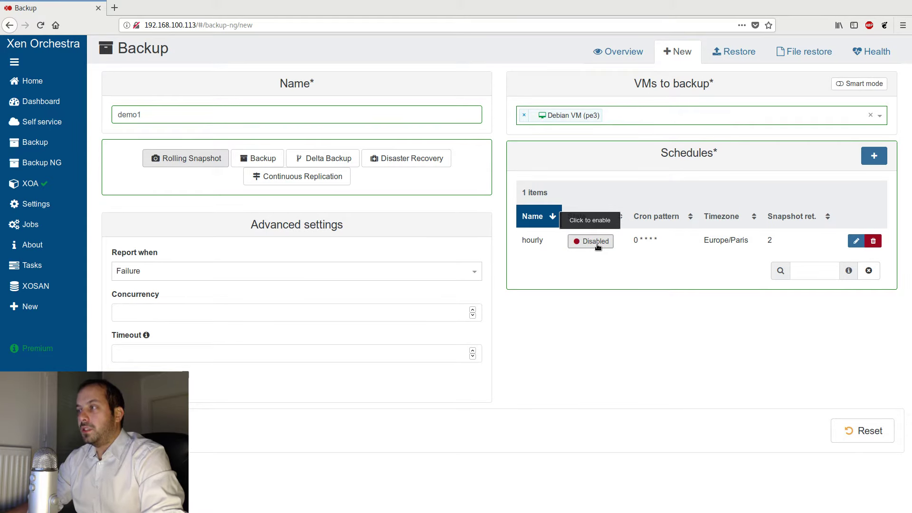
- Create the demo1 backup job, leaving the hourly schedule disabled
click(598, 245)
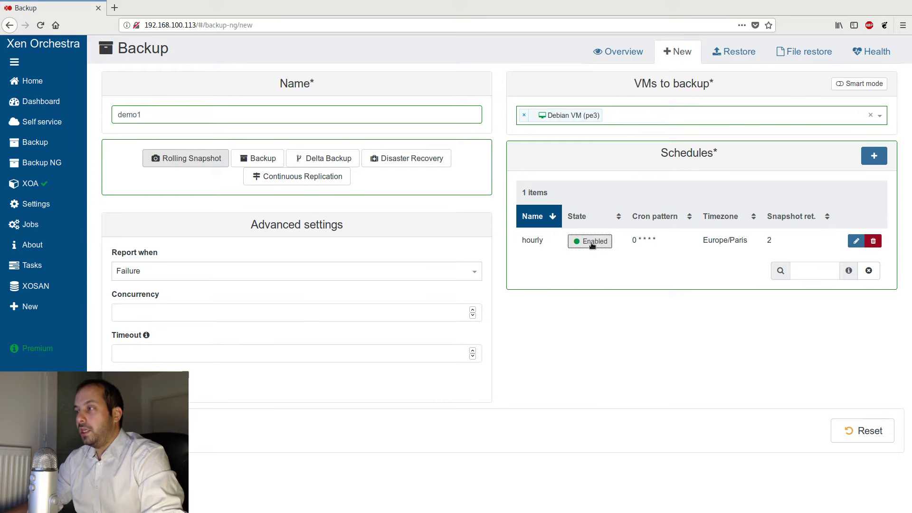
click(600, 246)
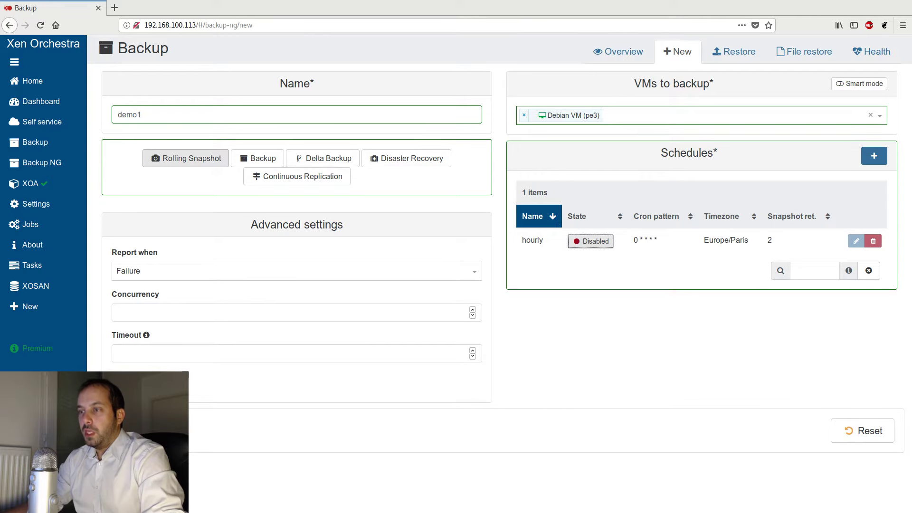
drag(179, 115, 122, 115)
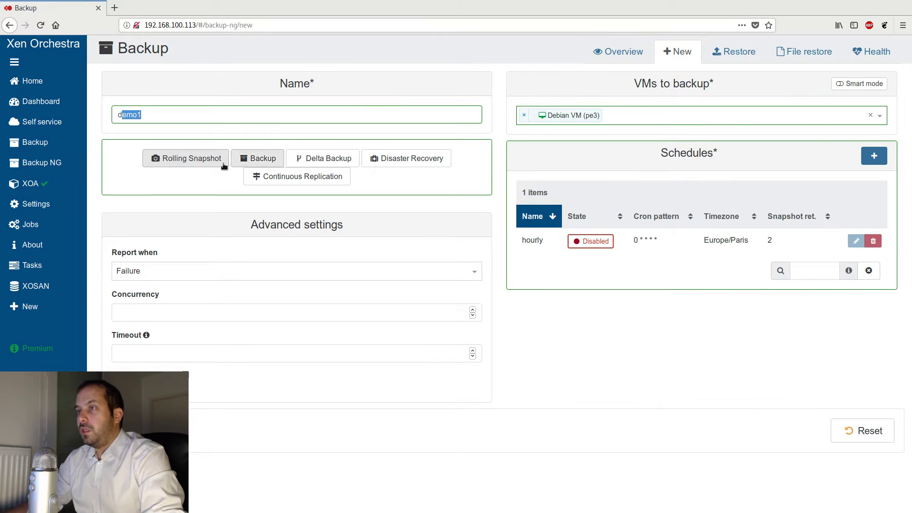
click(136, 430)
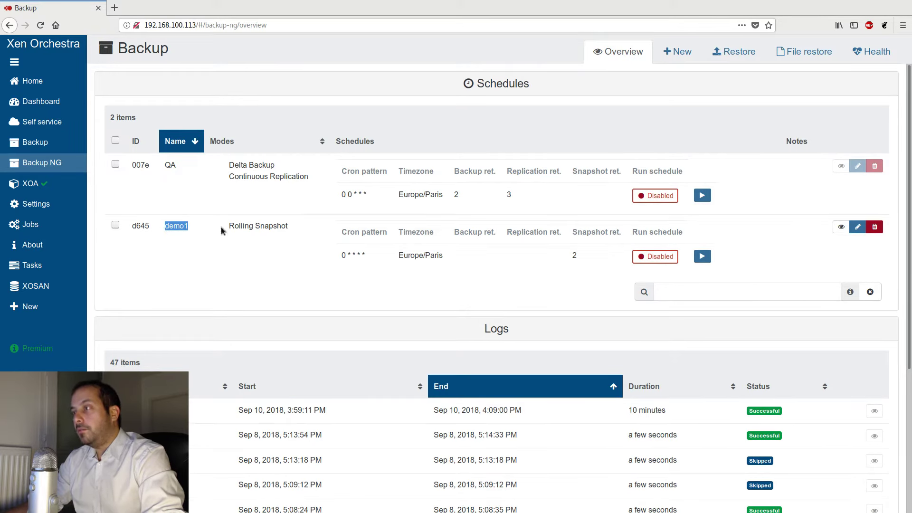
- Run the demo1 job manually from the backup overview and confirm the run
mouse_move(368, 257)
mouse_down()
mouse_move(329, 254)
mouse_move(368, 258)
mouse_up()
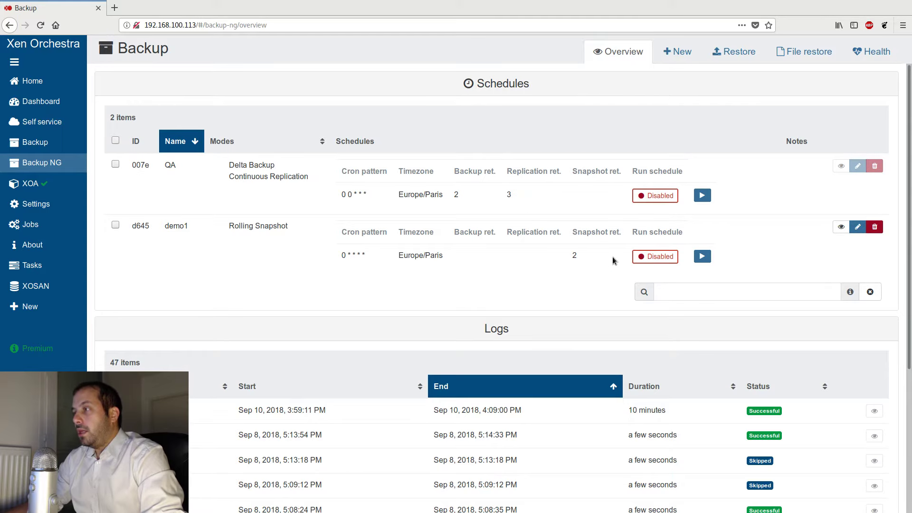
drag(683, 235, 654, 236)
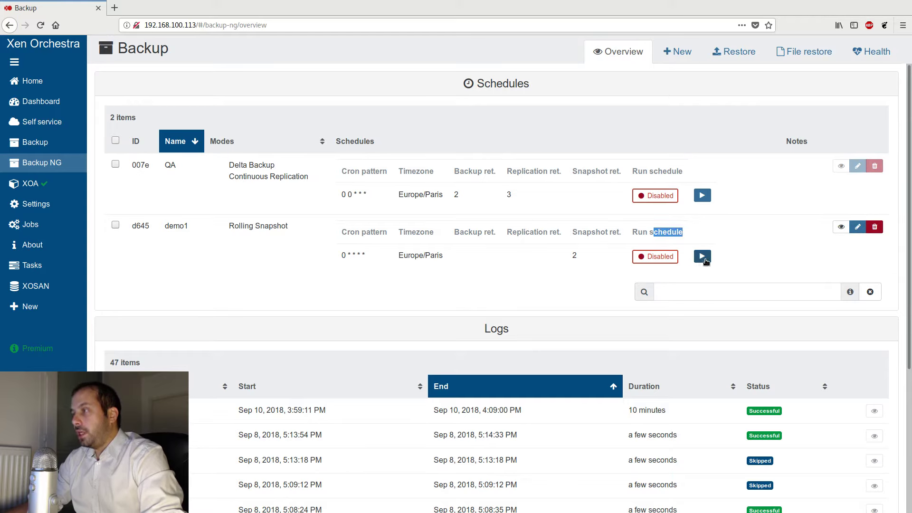
click(725, 260)
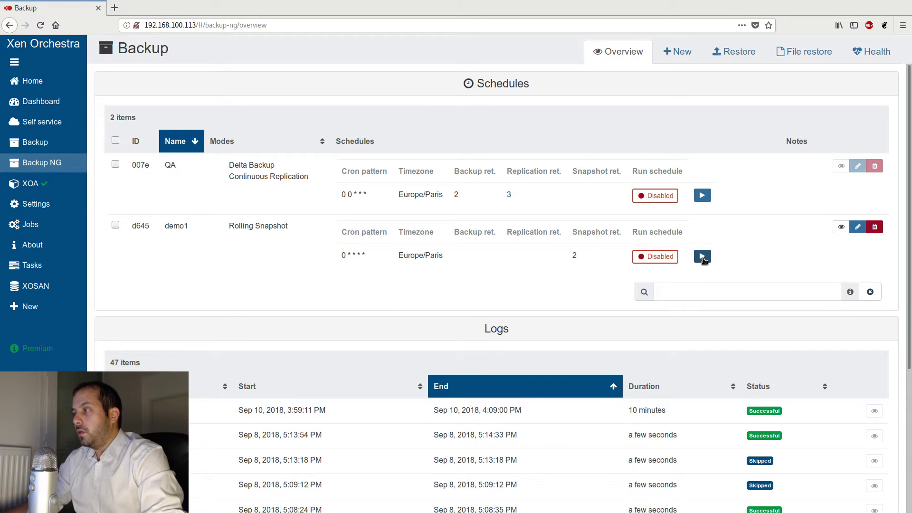
click(703, 257)
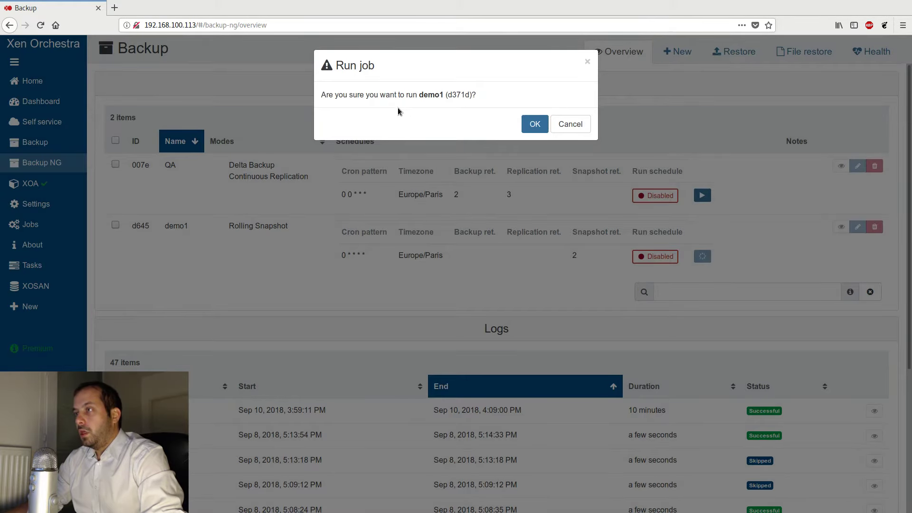
click(530, 129)
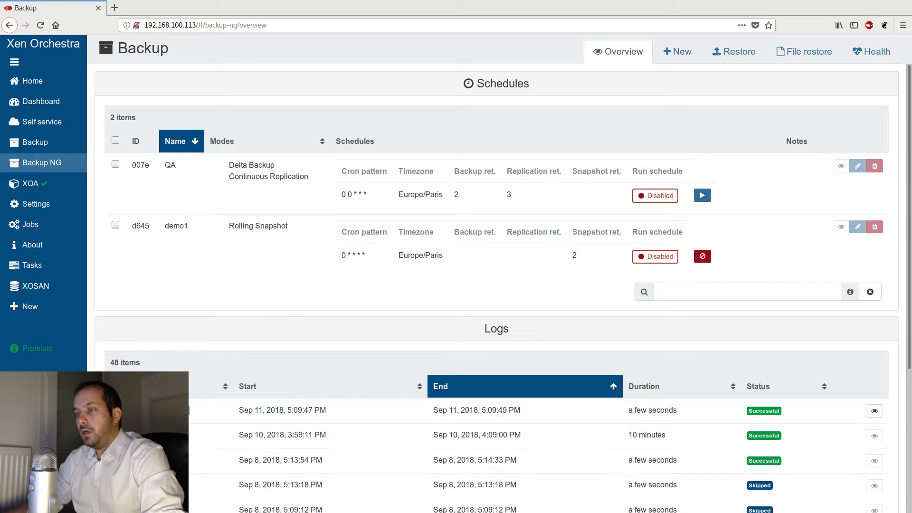
- Open the newest log entry to review the details of the demo1 run
drag(332, 412, 287, 410)
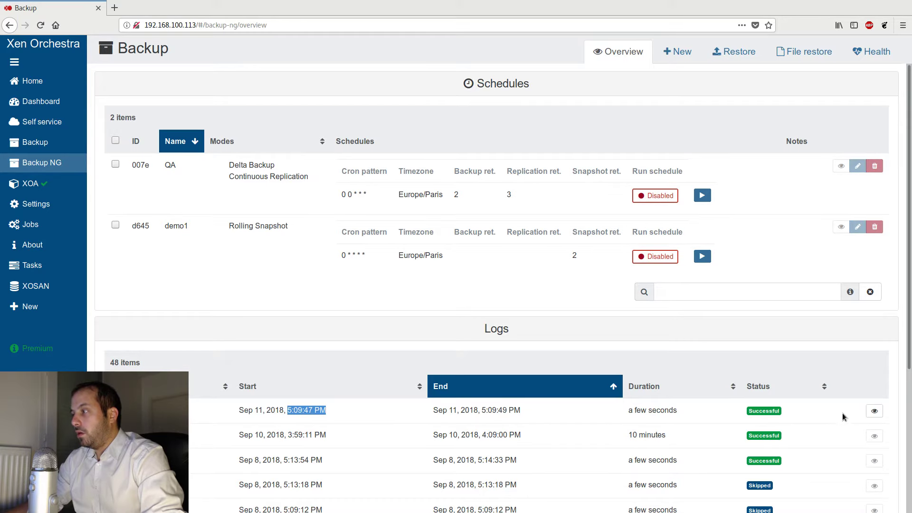
click(875, 412)
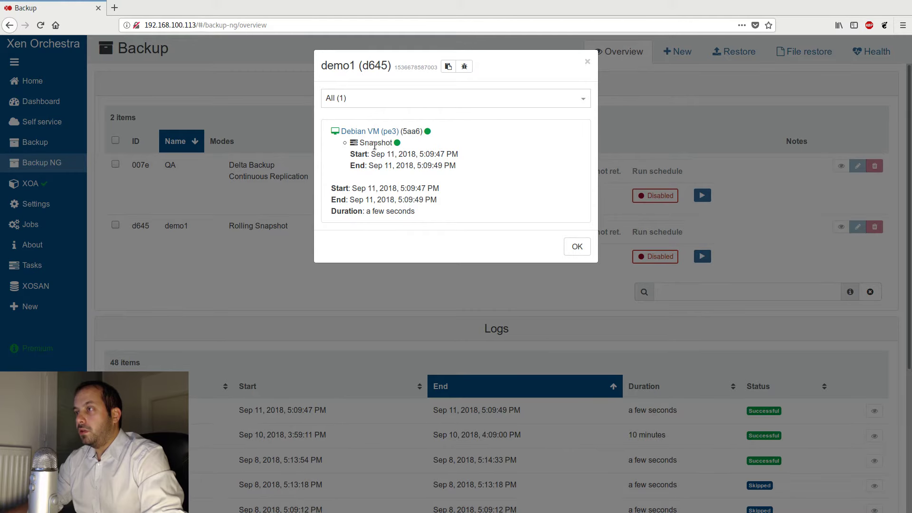
click(577, 247)
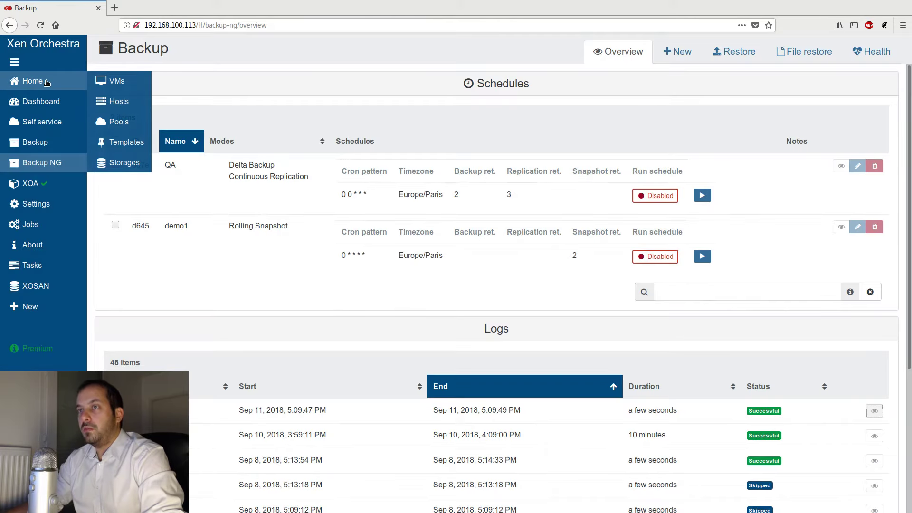
- Open the Debian VM's snapshots to examine the snapshot created by the backup job
click(47, 82)
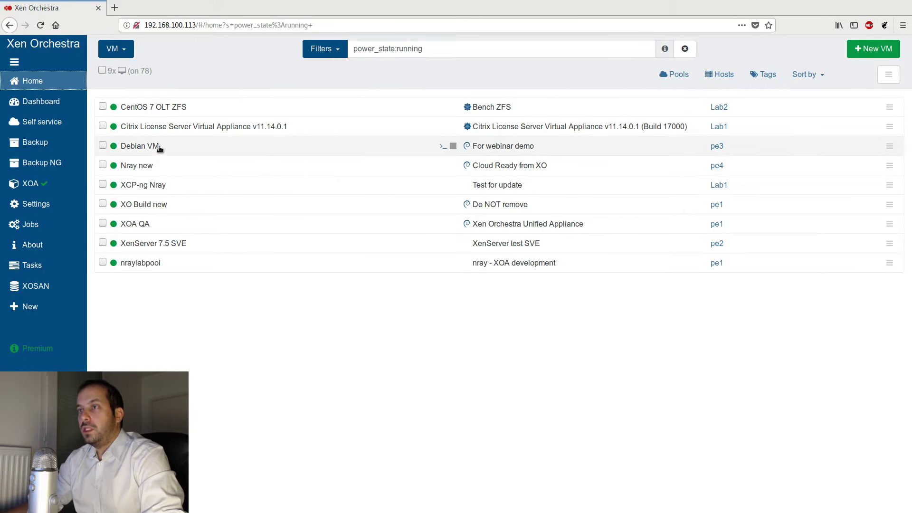
click(175, 147)
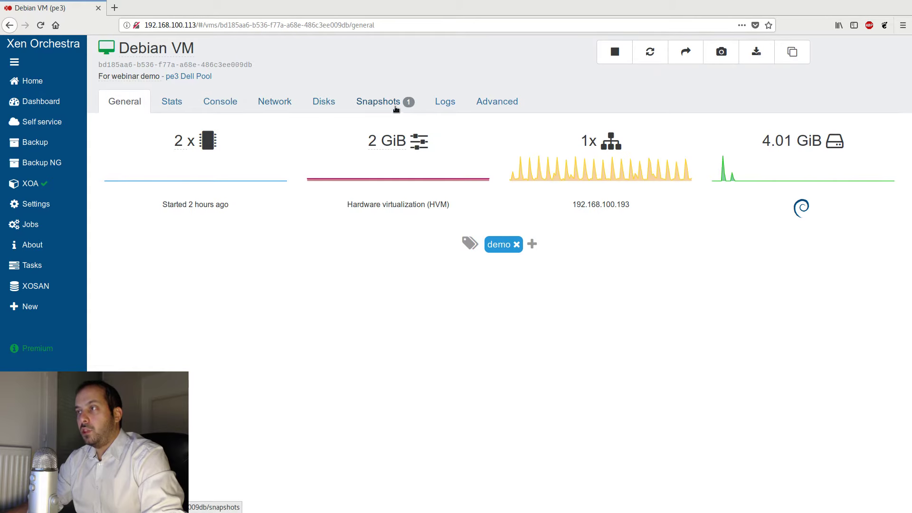
click(366, 110)
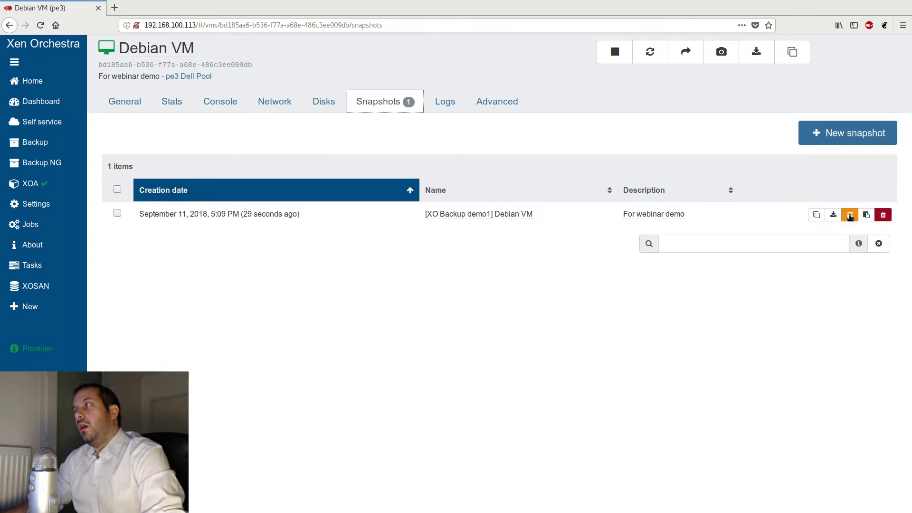
click(850, 215)
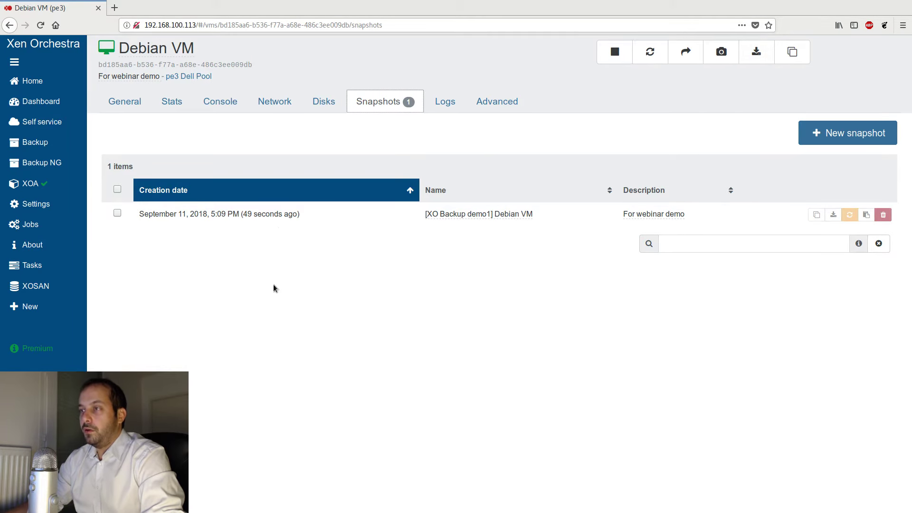
- Open the demo1 job's settings for review and return to the backup overview
click(42, 162)
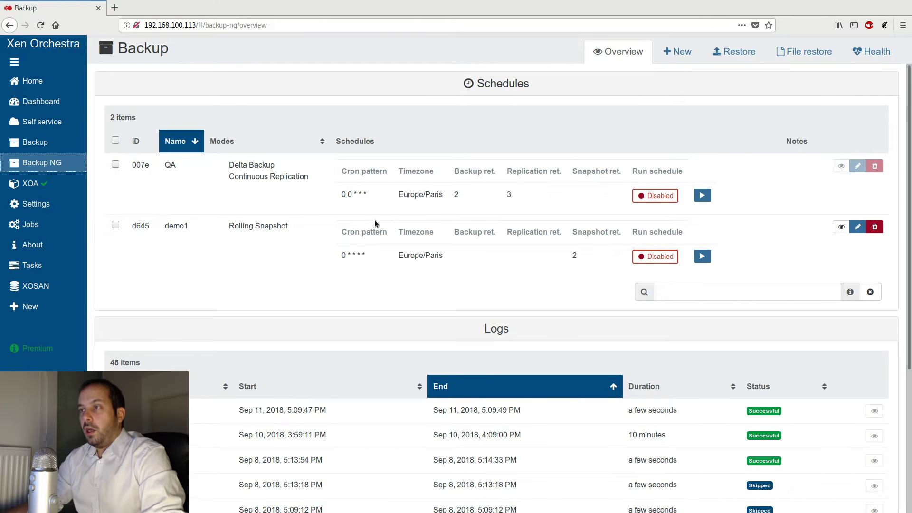
click(857, 226)
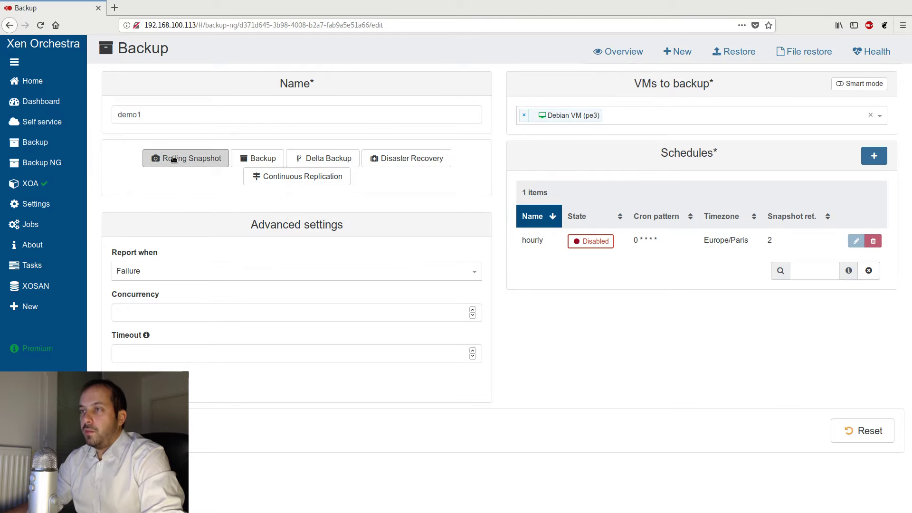
mouse_move(56, 164)
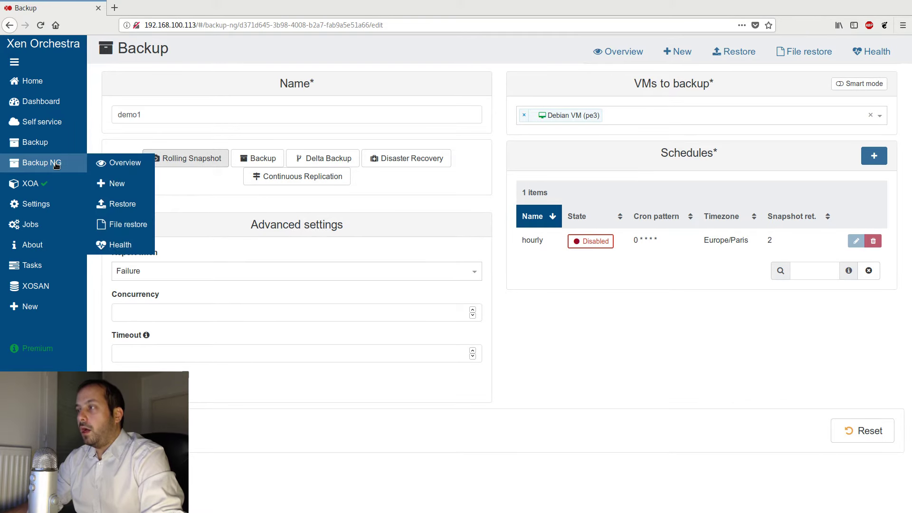
click(56, 164)
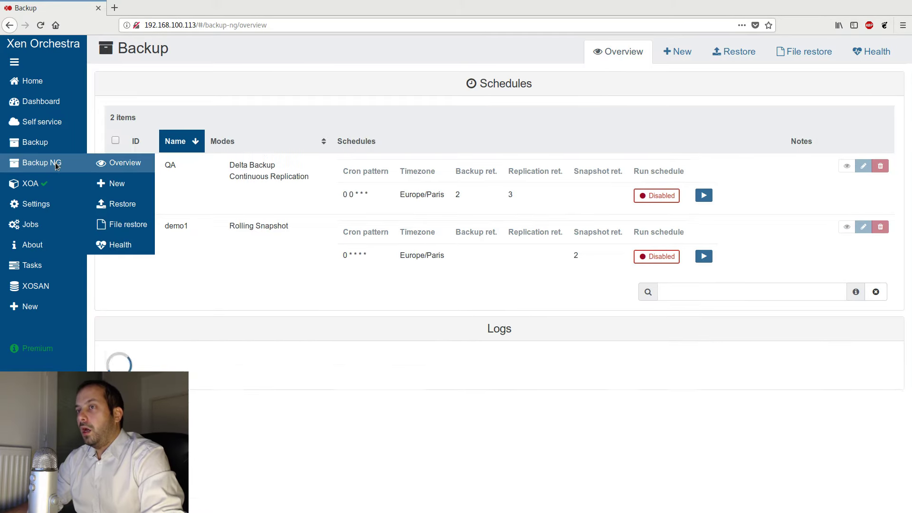
- Start a new backup job named demobasicbackup and choose Backup as its mode
click(677, 51)
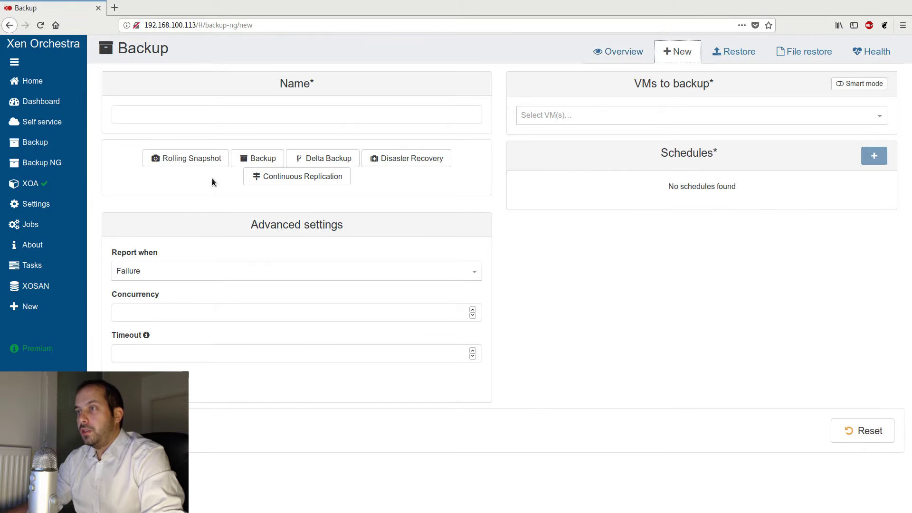
click(227, 114)
text(demo)
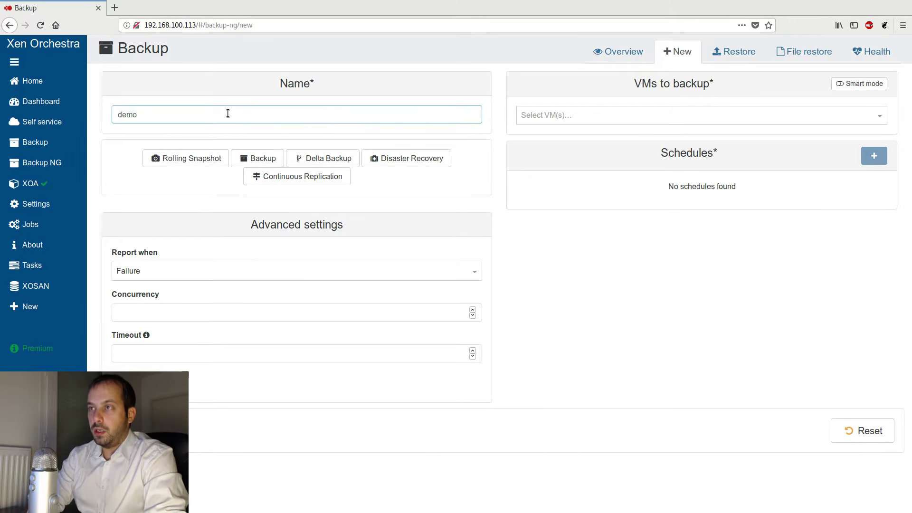
text(bas)
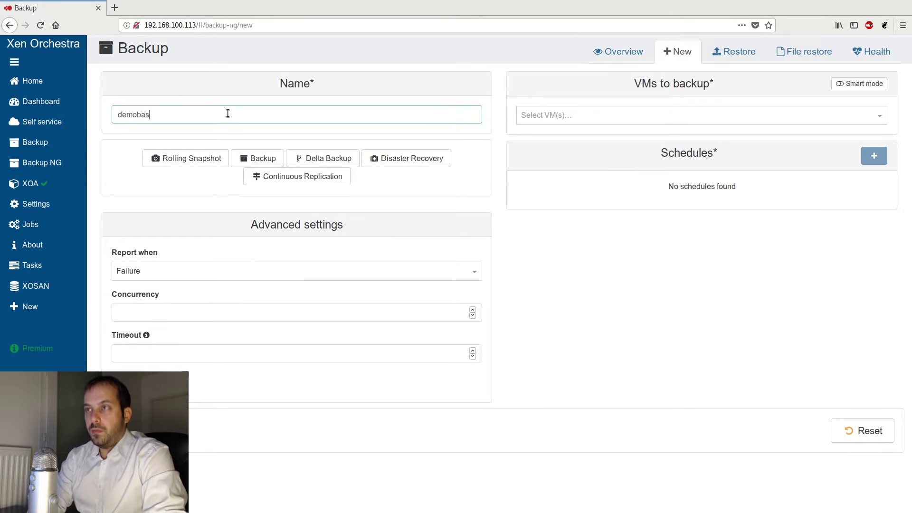
text(icbackup)
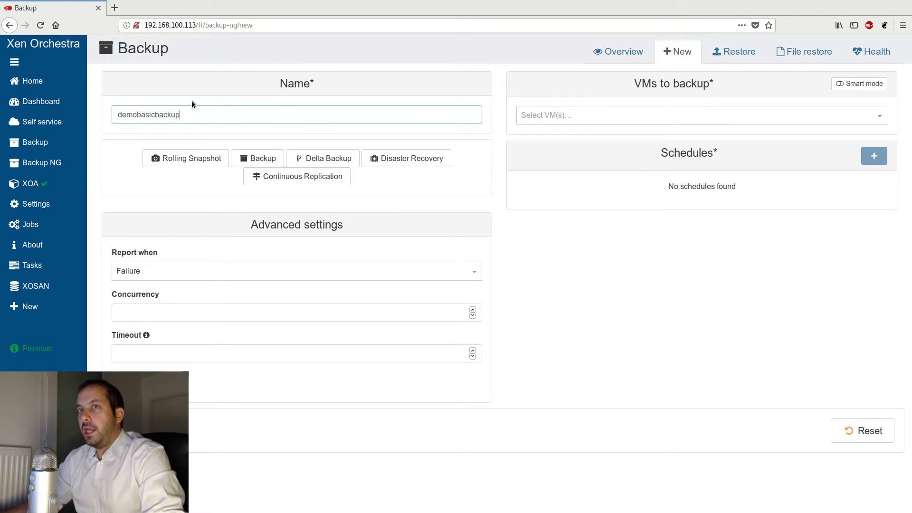
click(257, 160)
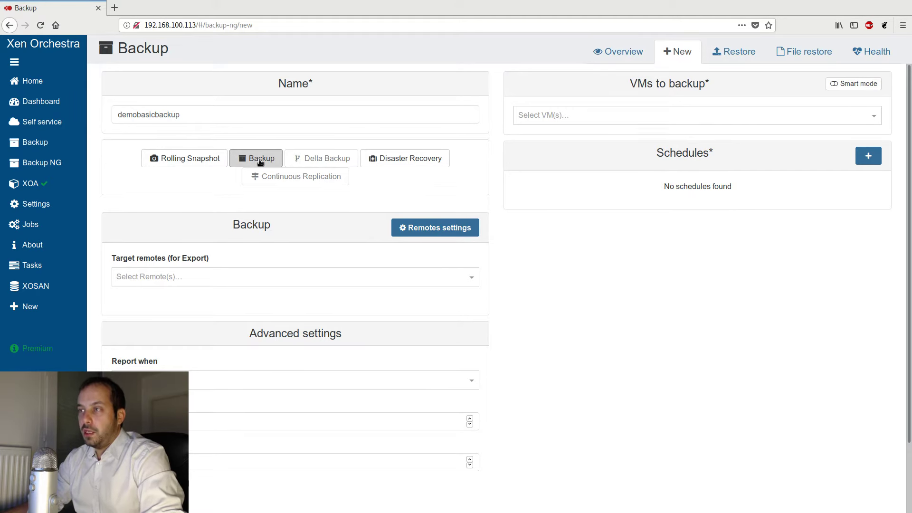
- Add the Debian VM (pe3) to the VMs to back up by searching for debian
click(607, 115)
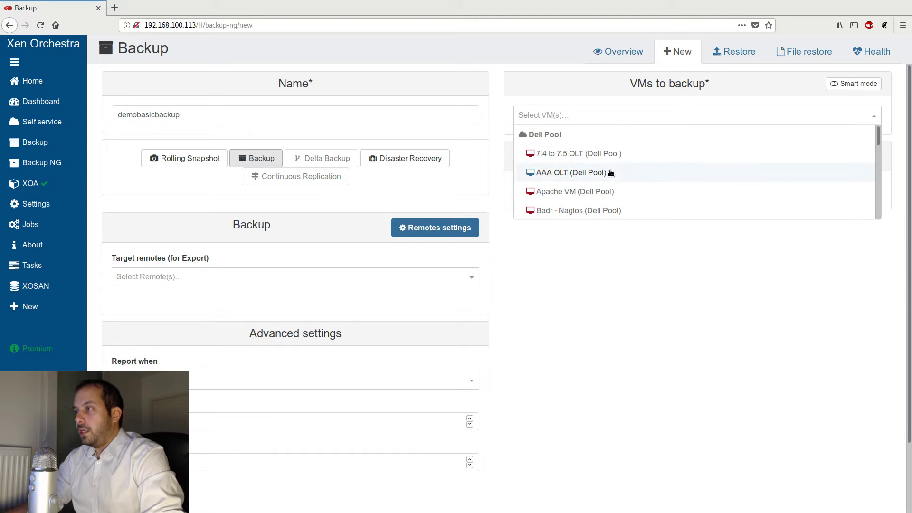
text(debian)
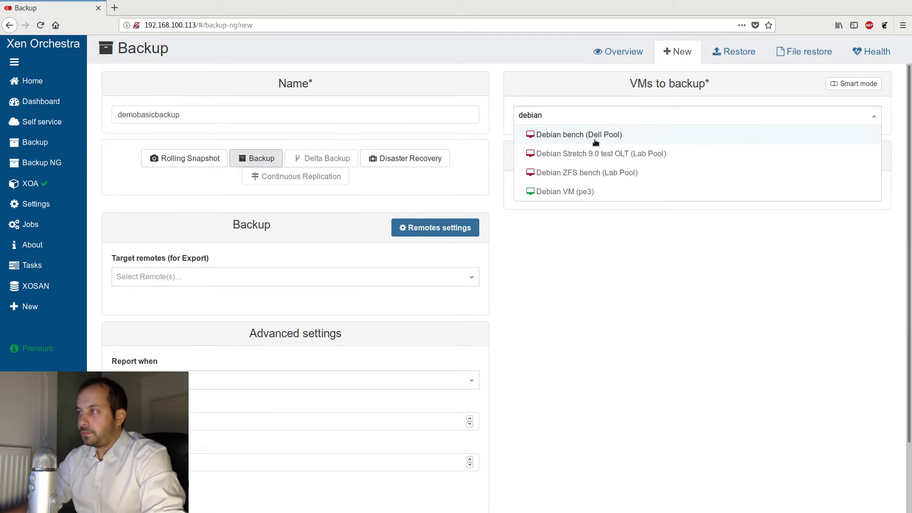
click(536, 192)
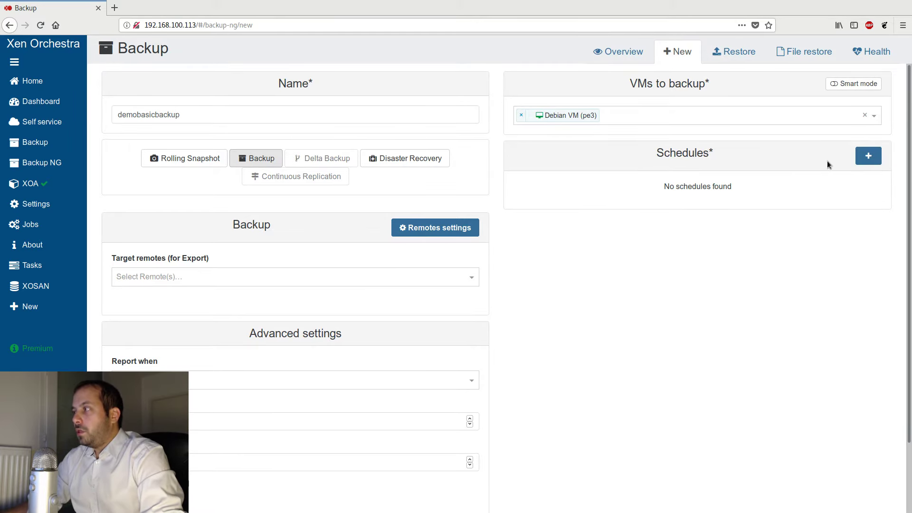
- Add a schedule named hourly with a backup retention of 3, running every hour, and save it
click(869, 156)
click(557, 250)
text(ho)
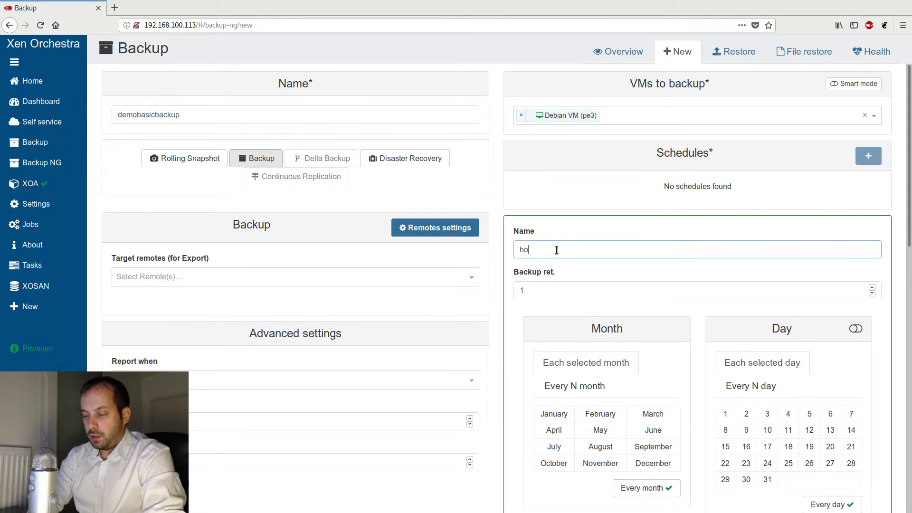
text(urly)
double_click(523, 287)
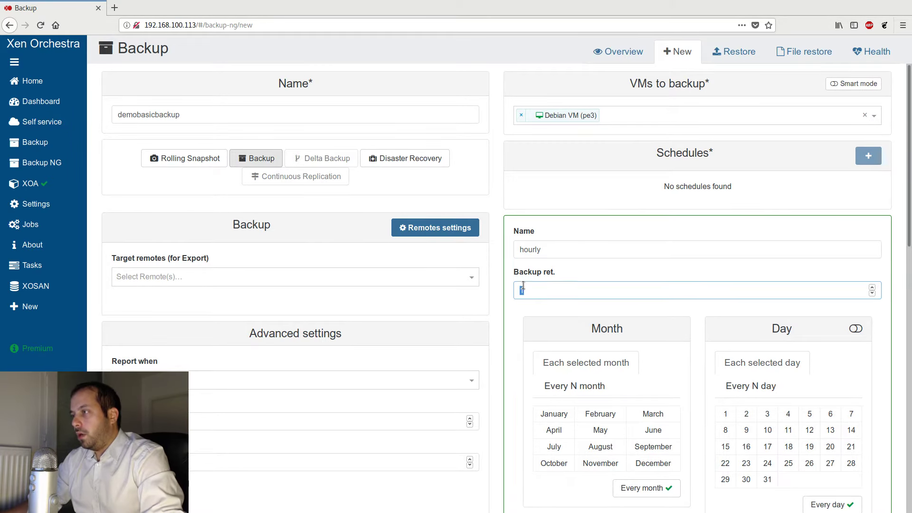
text(3)
scroll(561, 305, down, 5)
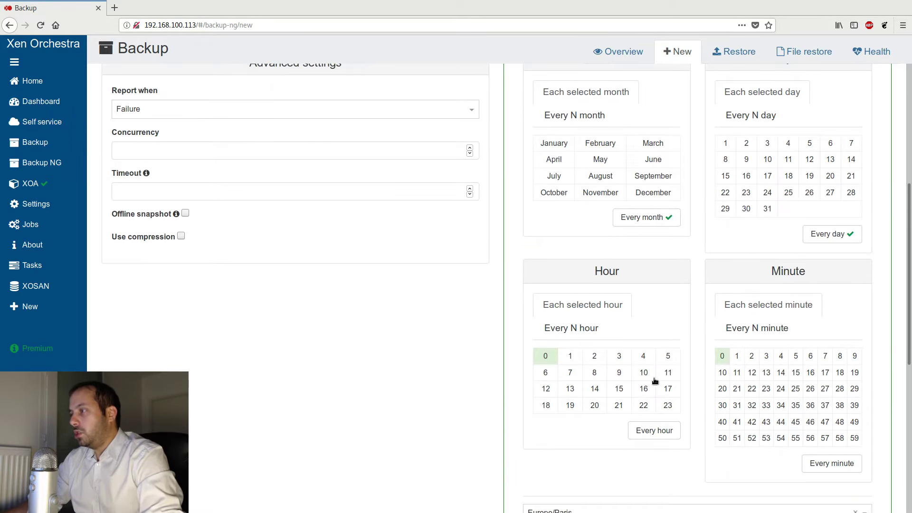
click(654, 430)
scroll(580, 430, down, 7)
click(544, 434)
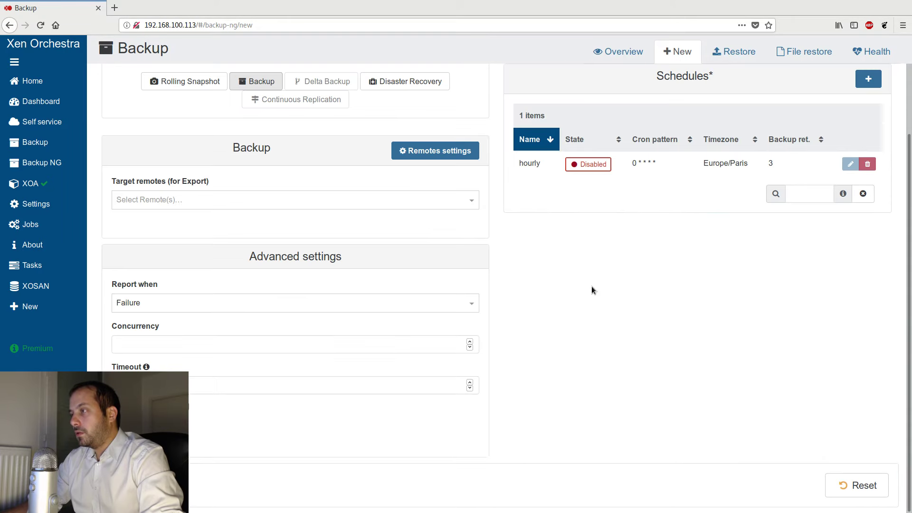
- Open the remotes settings in a new tab to examine the configured NFS and SMB remotes, then return to the job form
scroll(595, 278, up, 2)
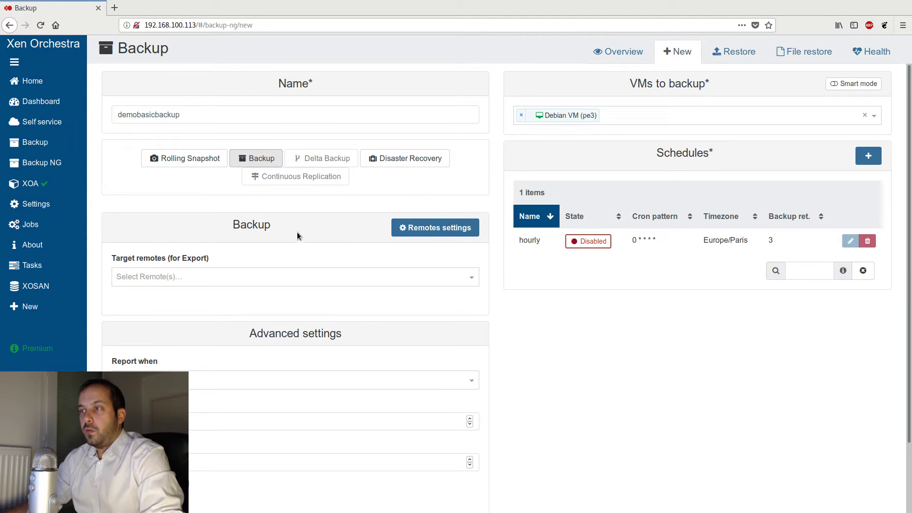
drag(285, 225, 241, 222)
click(206, 230)
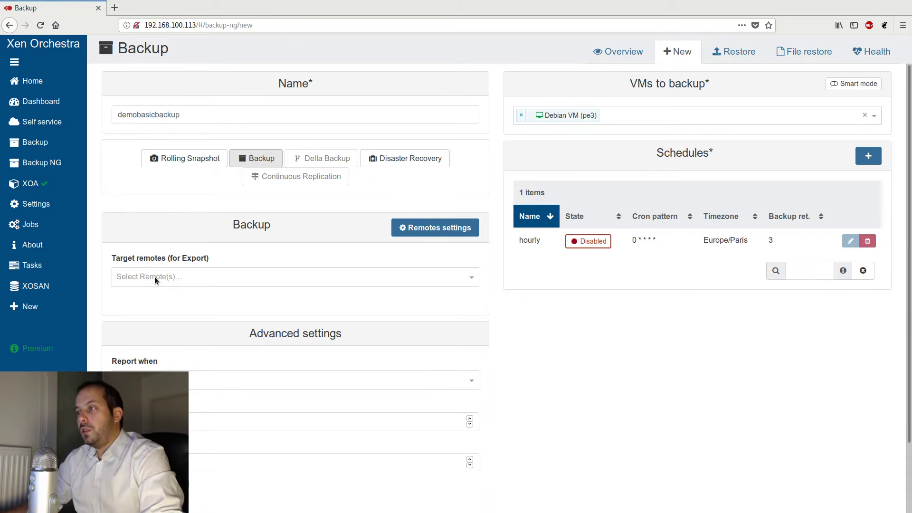
click(413, 229)
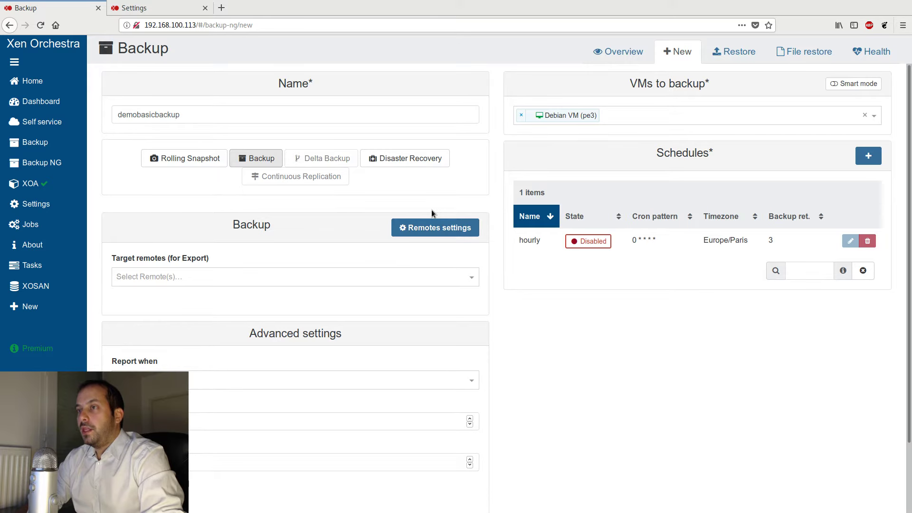
click(158, 10)
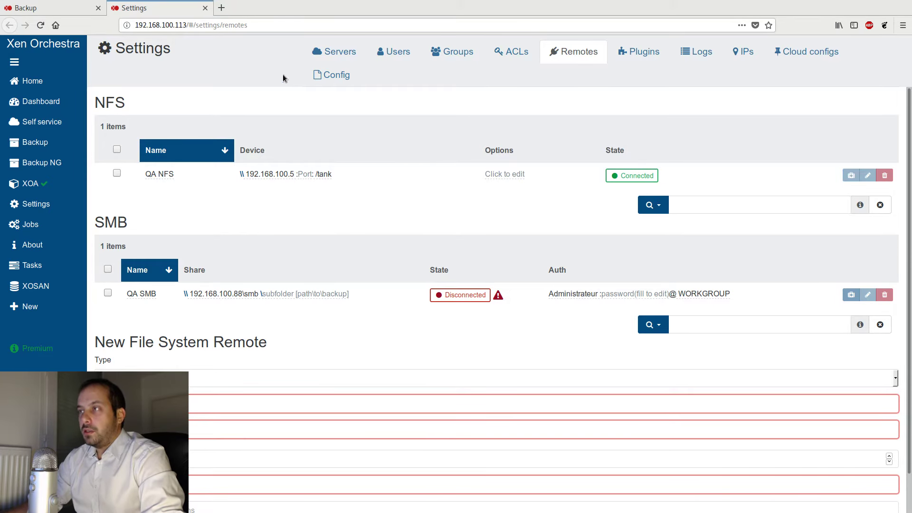
click(33, 162)
key(ctrl+Page_Up)
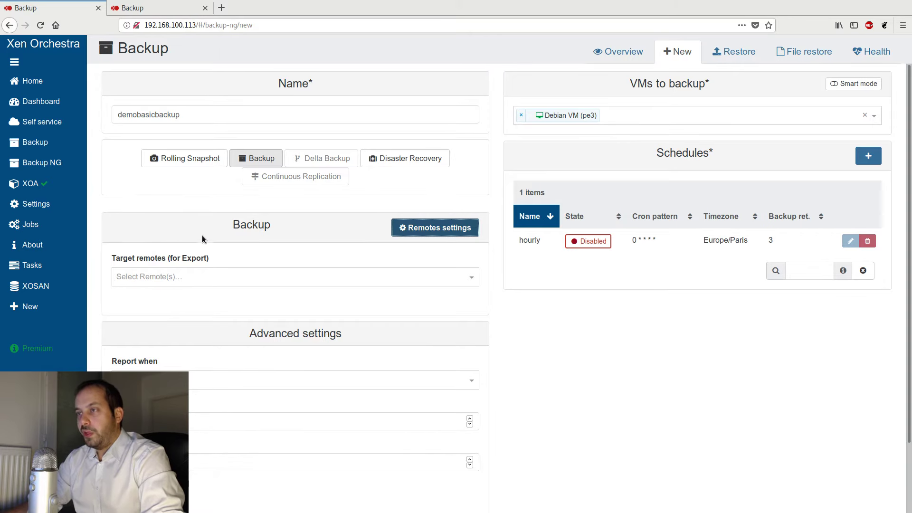
- Choose QA NFS as the target remote for export and create the demobasicbackup job
click(220, 277)
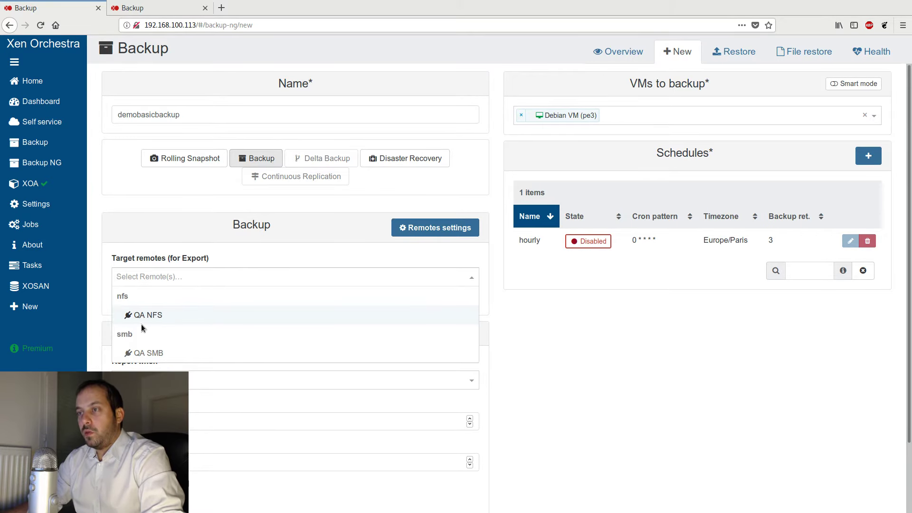
click(159, 315)
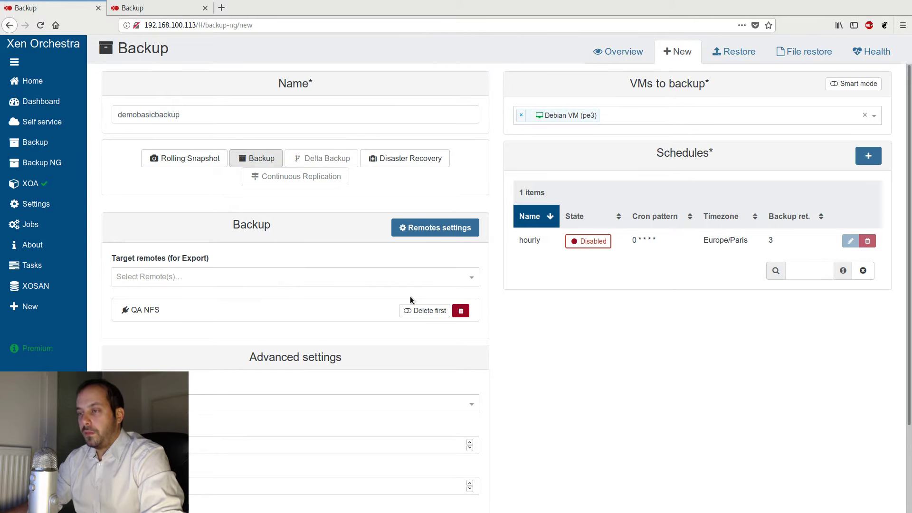
scroll(305, 276, down, 3)
scroll(588, 285, up, 3)
scroll(272, 277, down, 4)
click(135, 485)
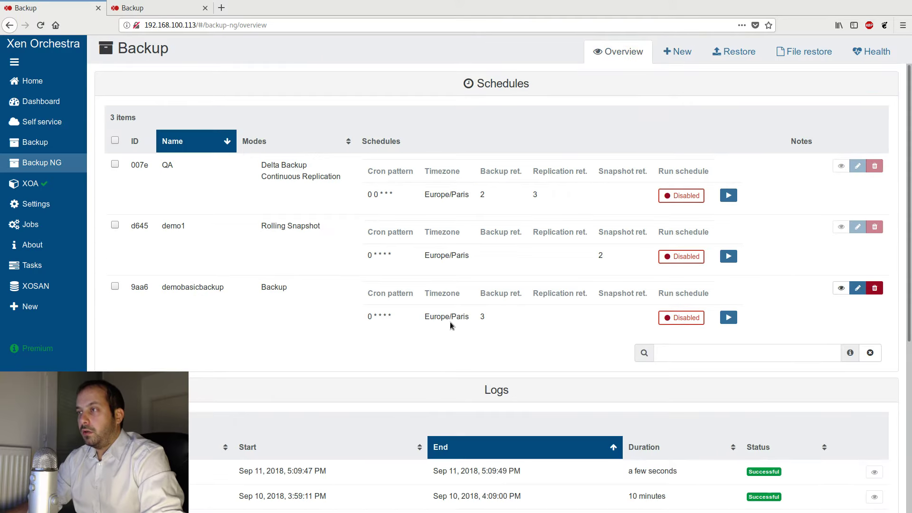
- Run the demobasicbackup job manually and confirm the run
drag(227, 287, 162, 288)
click(202, 285)
double_click(204, 288)
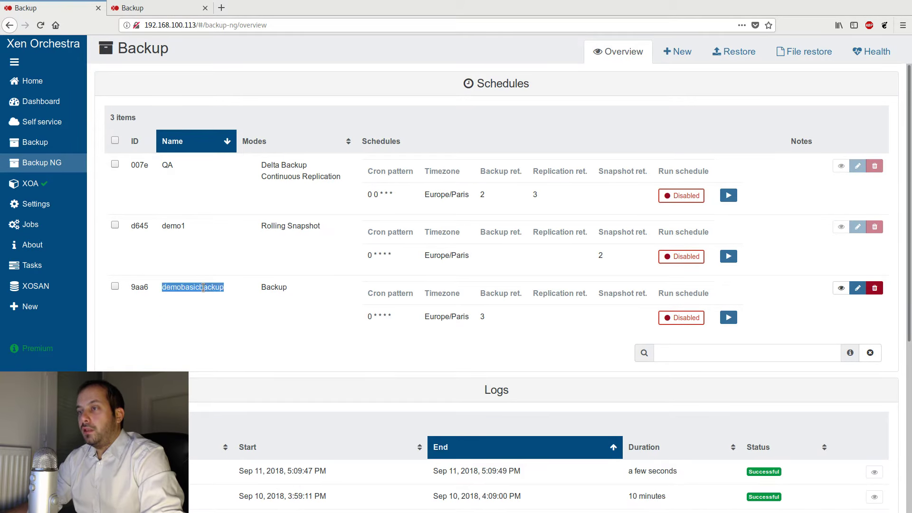
click(192, 321)
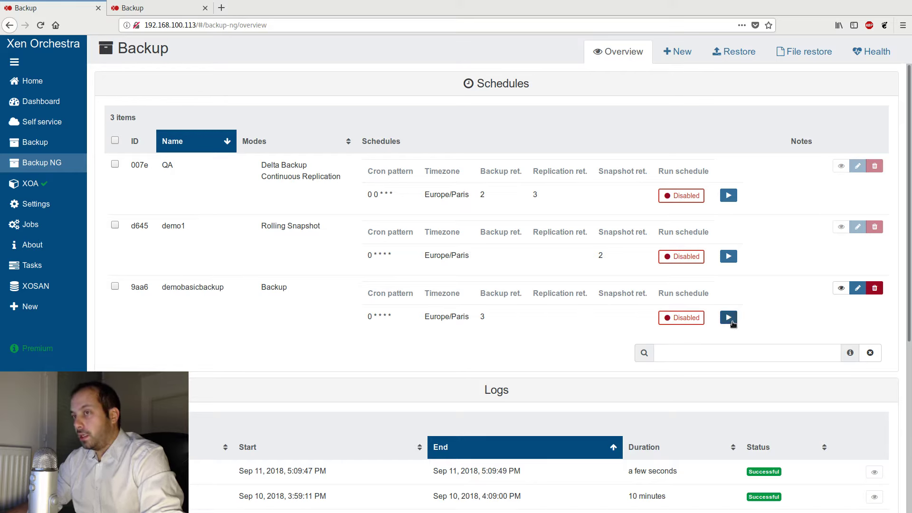
click(732, 321)
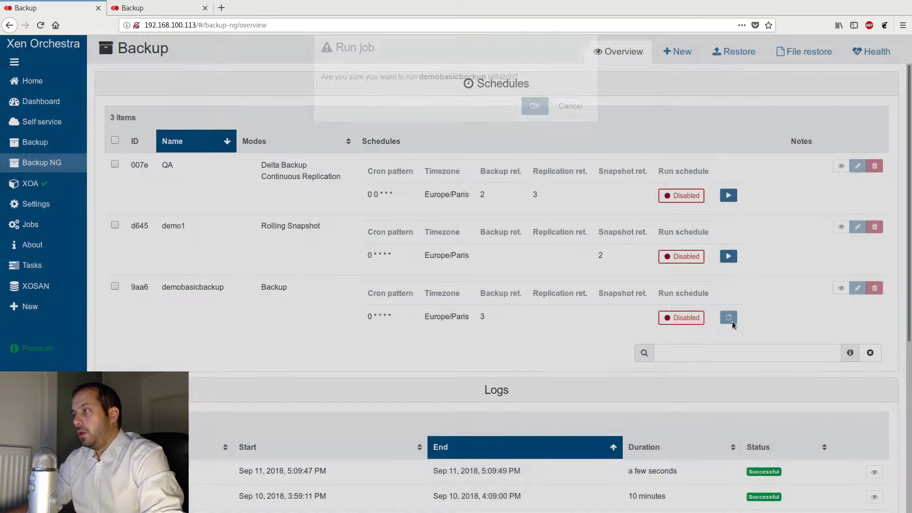
click(531, 124)
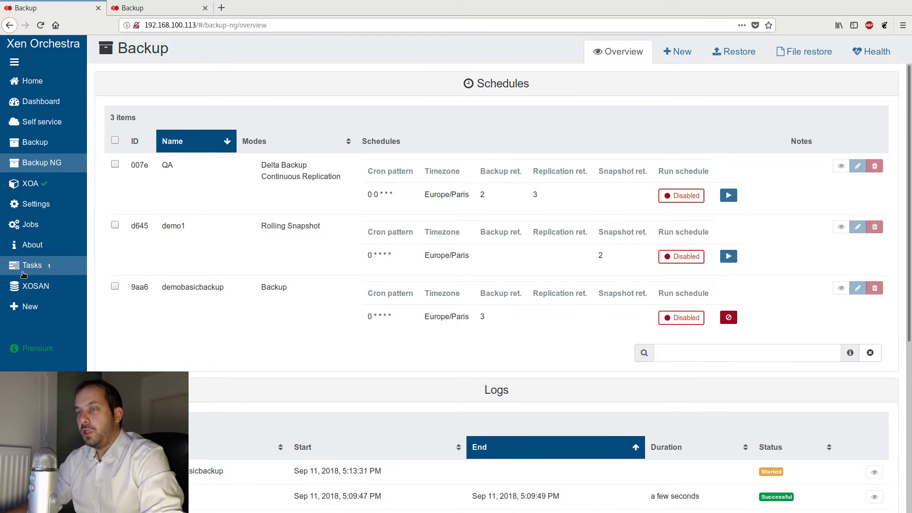
- Open the task list to watch the VM export of the running backup
click(54, 267)
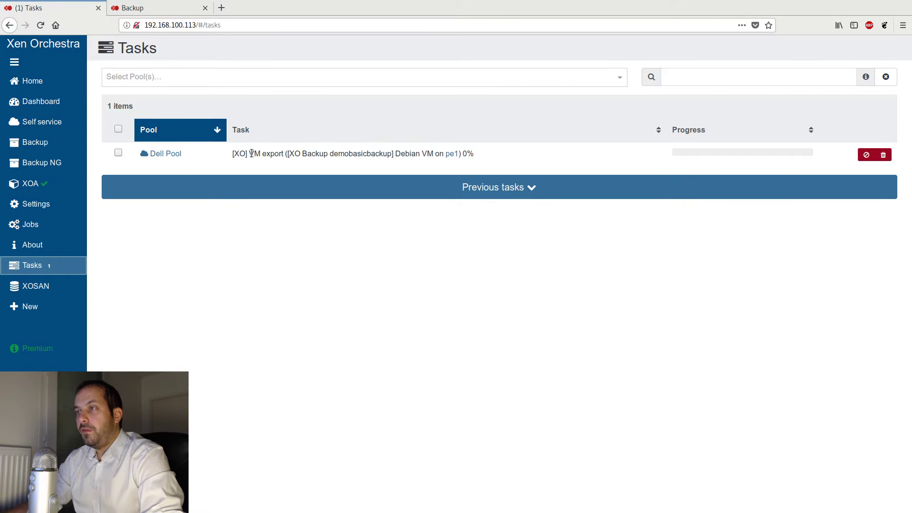
drag(251, 154, 283, 156)
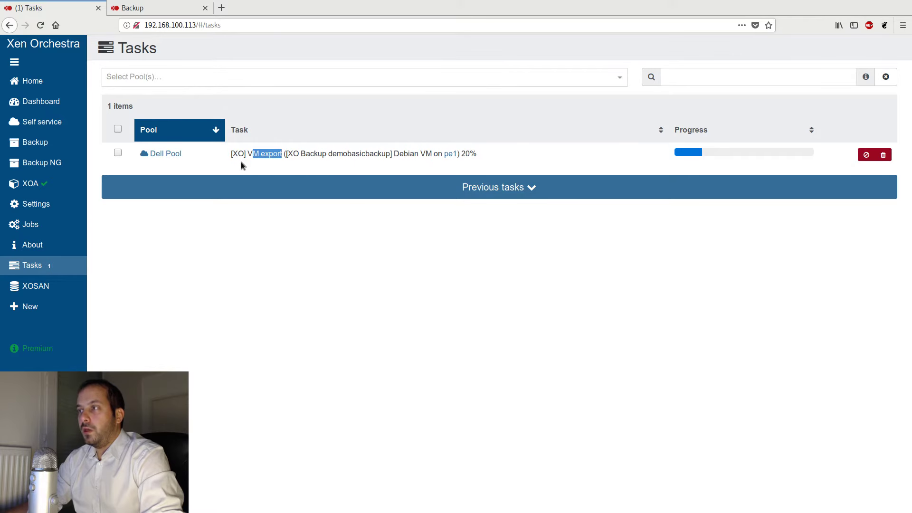
click(255, 153)
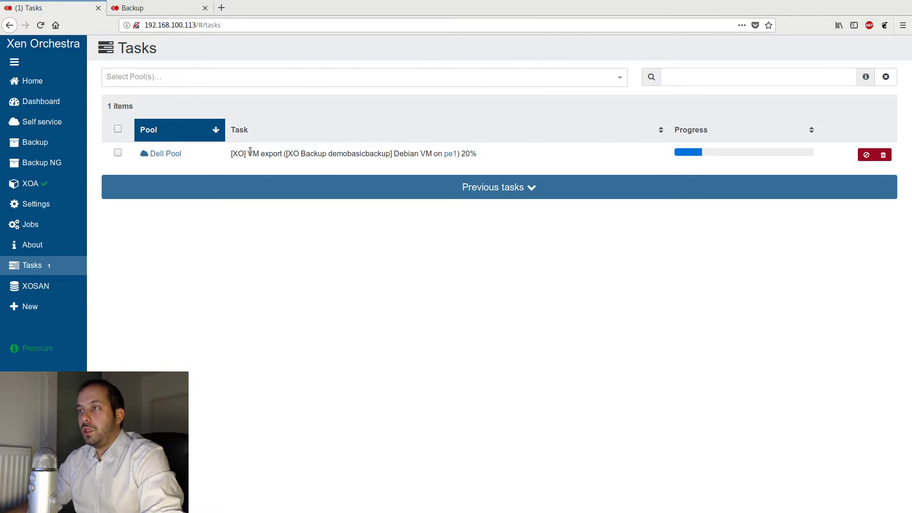
drag(251, 152, 281, 153)
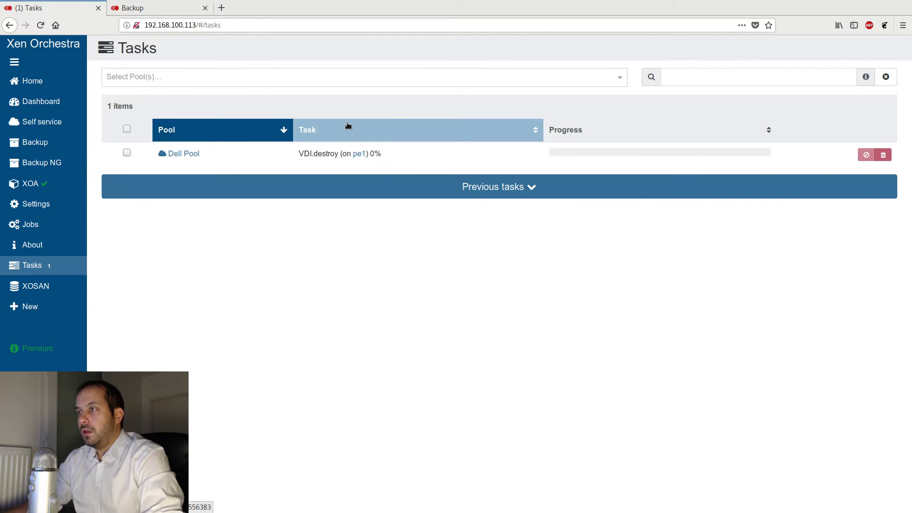
- Check the backup overview logs and task list for the job's progress, then go back to the overview
click(42, 163)
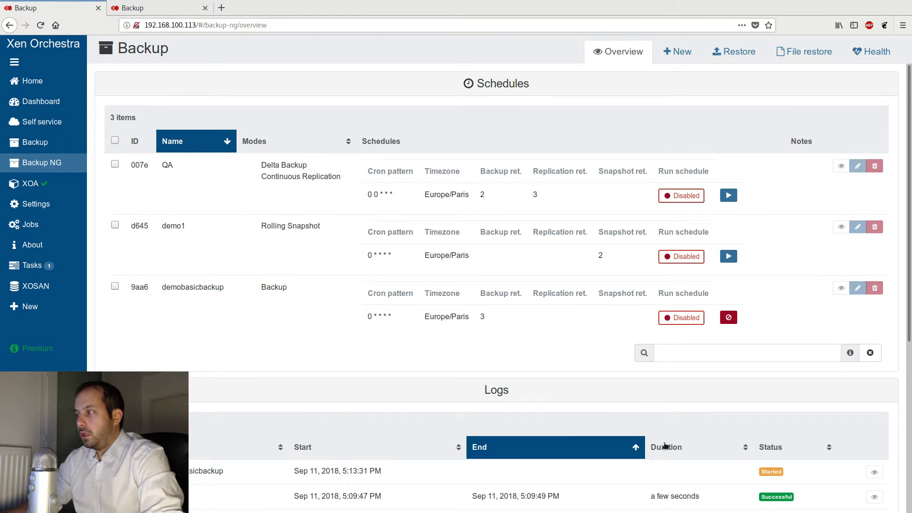
scroll(731, 461, down, 2)
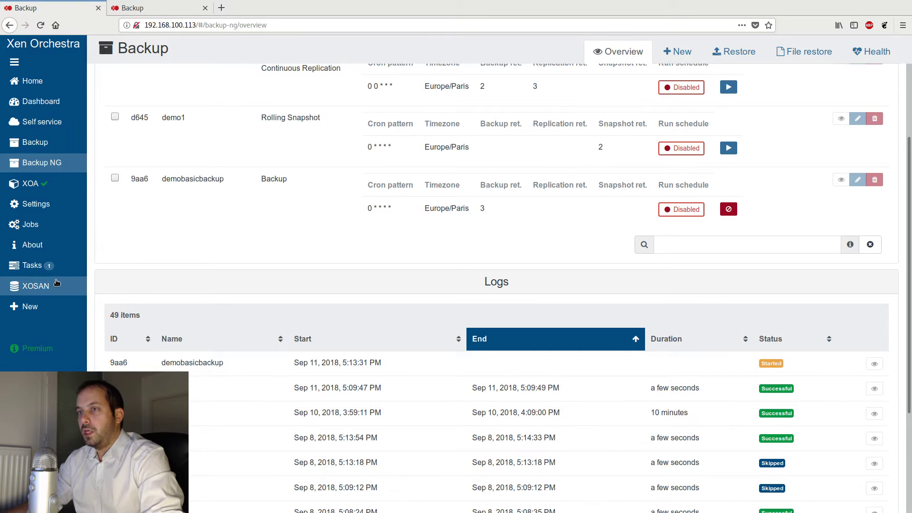
click(66, 266)
drag(304, 154, 335, 154)
click(286, 233)
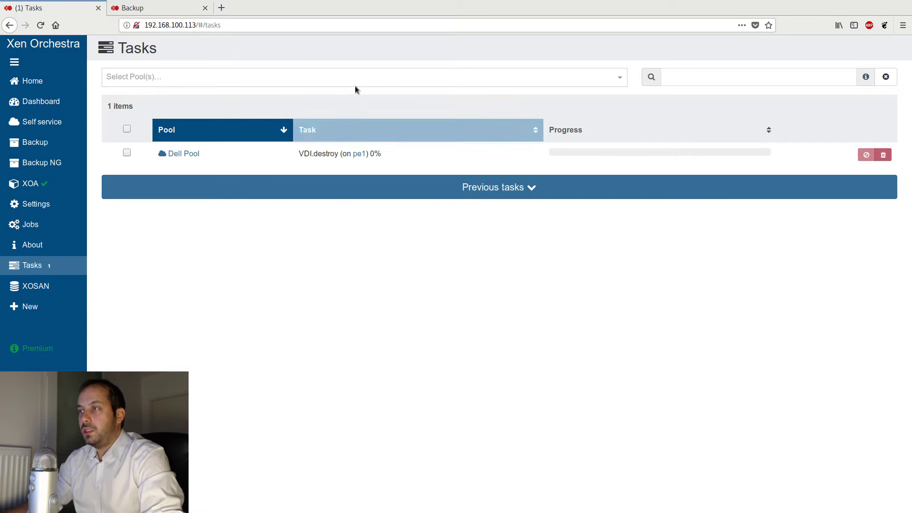
key(alt+Left)
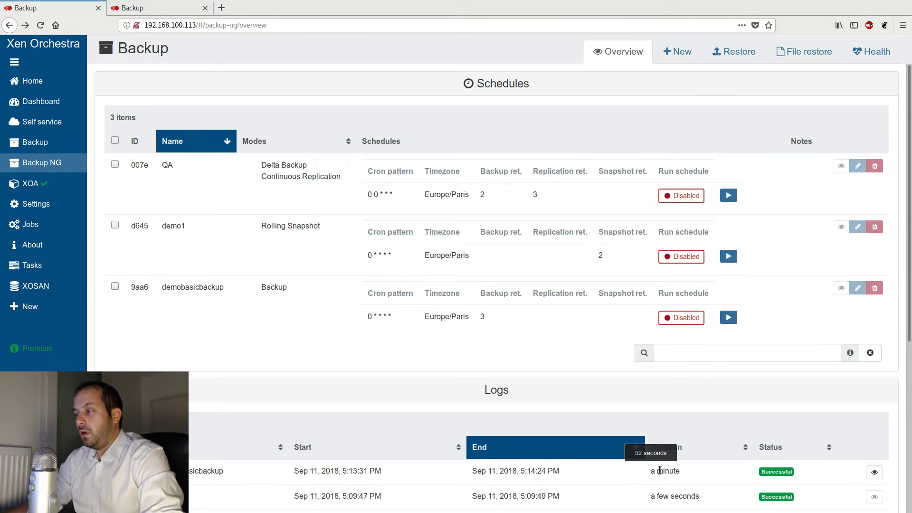
- Open the newest demobasicbackup log entry to review its transfer details, then close it
click(883, 472)
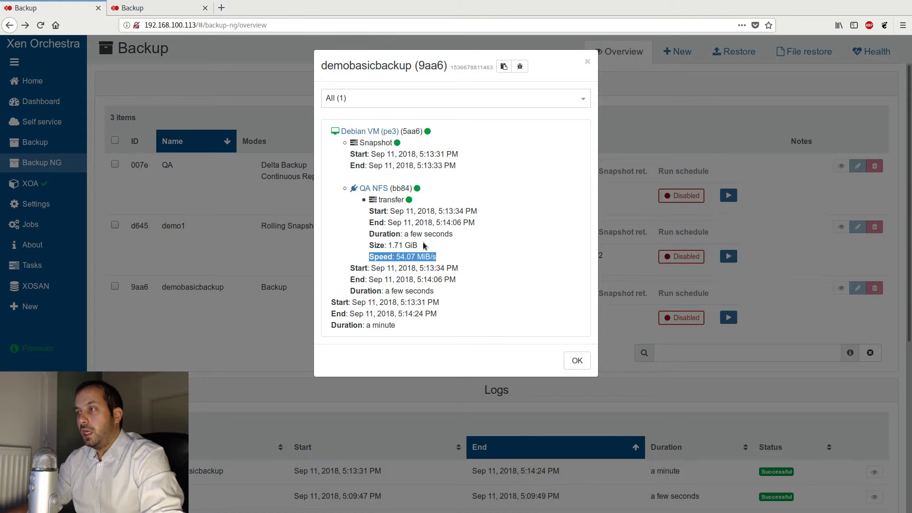
drag(419, 246, 360, 252)
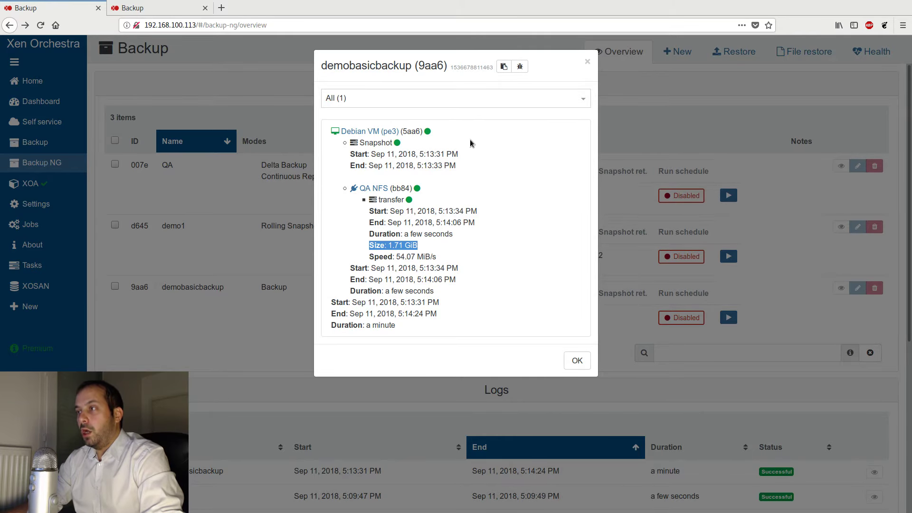
mouse_move(395, 145)
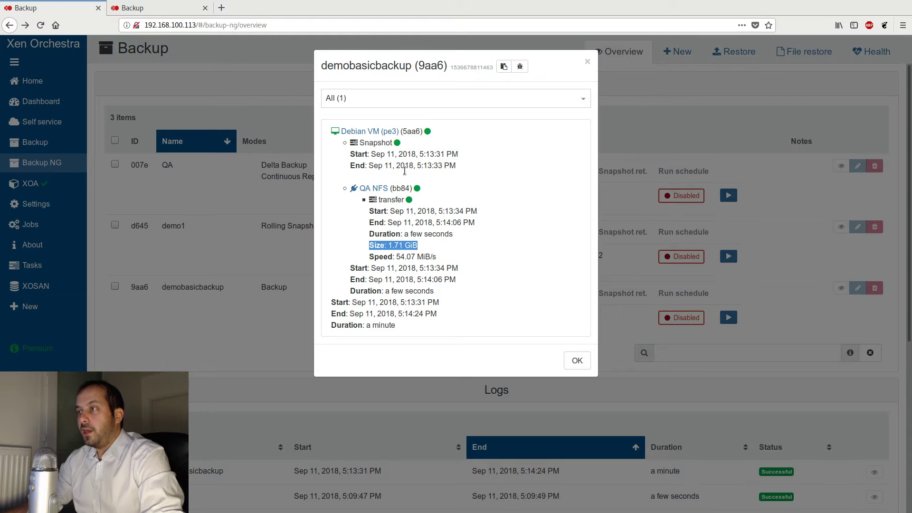
click(427, 235)
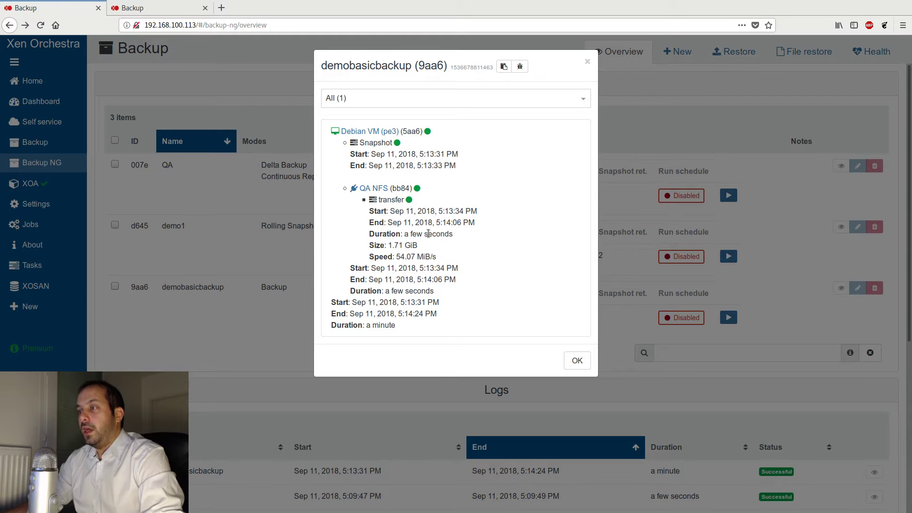
drag(426, 244, 381, 245)
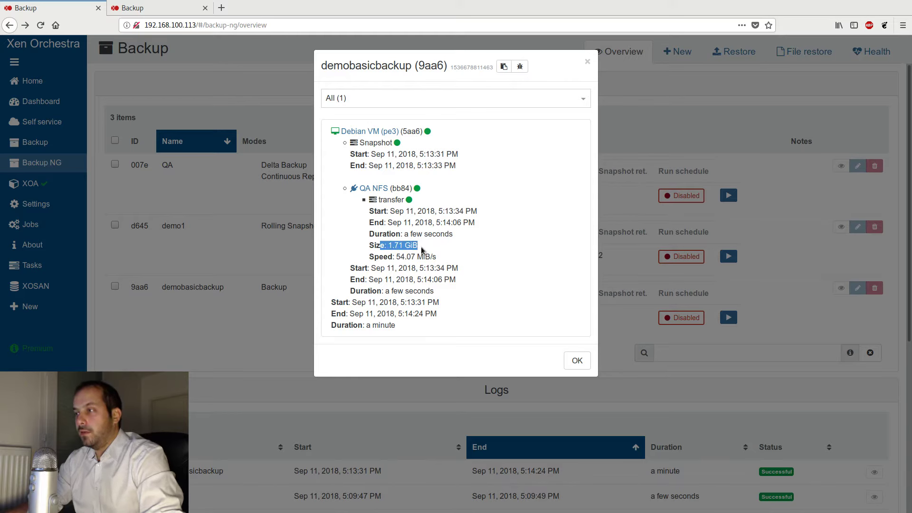
drag(436, 258, 375, 257)
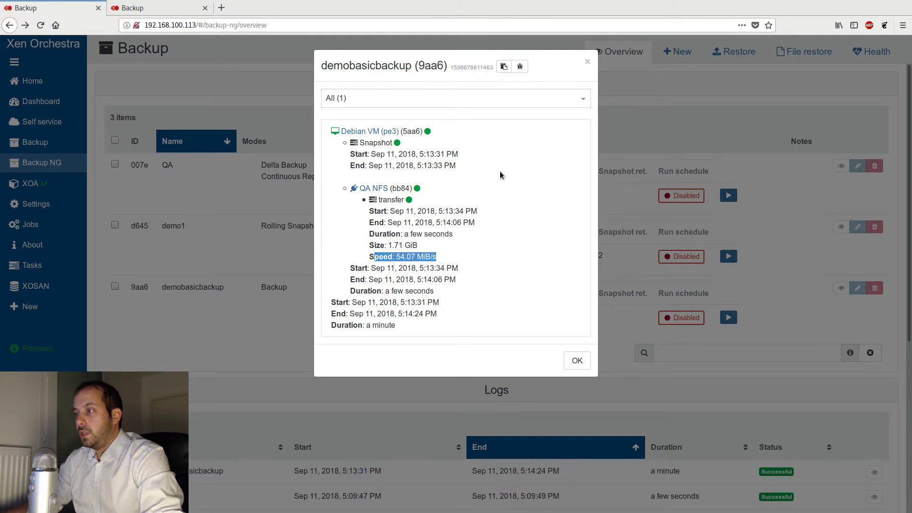
click(573, 361)
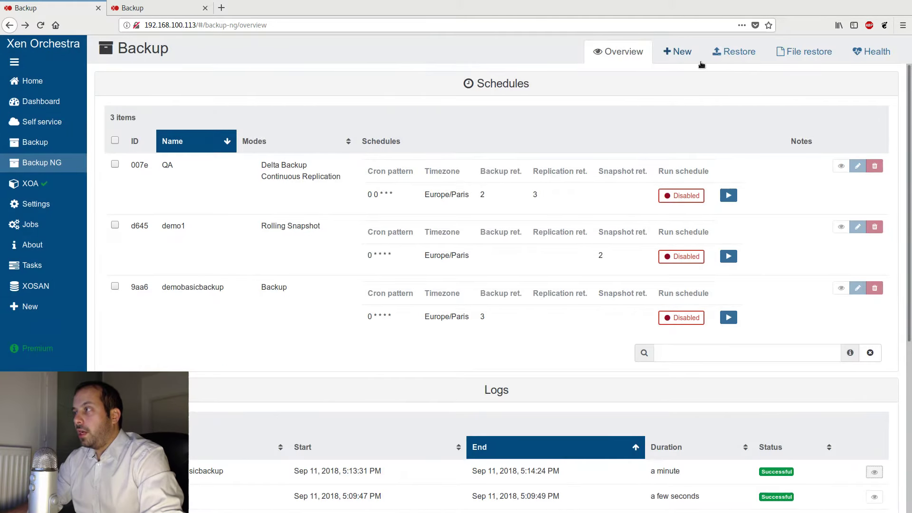
- Open the Restore view to see the available backups of the Debian VM
click(739, 54)
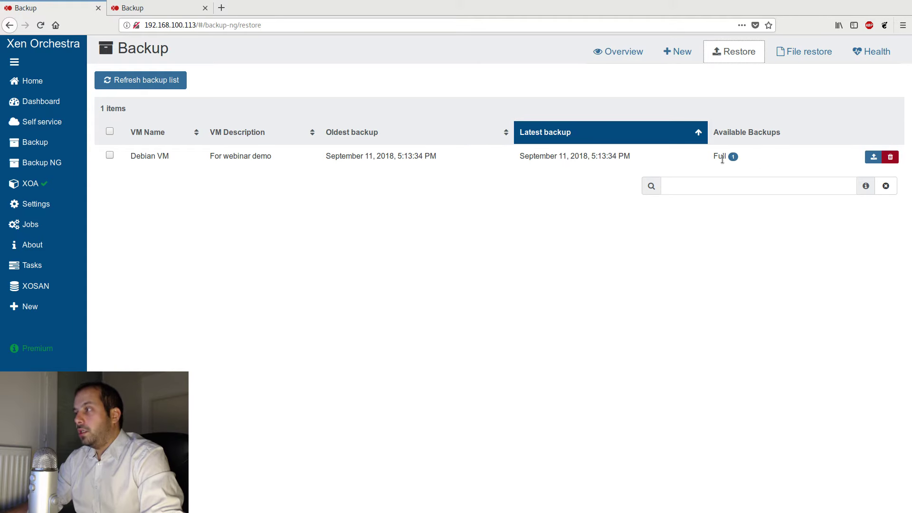
- Restore the Debian VM from its September 11, 2018, 5:13:34 PM full backup onto the NVME storage of Dell Pool, and watch the import task
drag(714, 157, 728, 156)
click(719, 162)
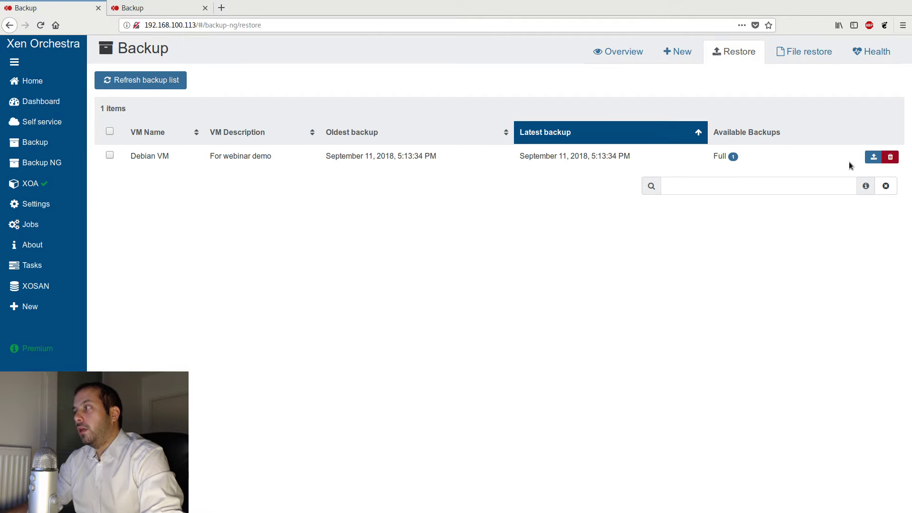
click(873, 158)
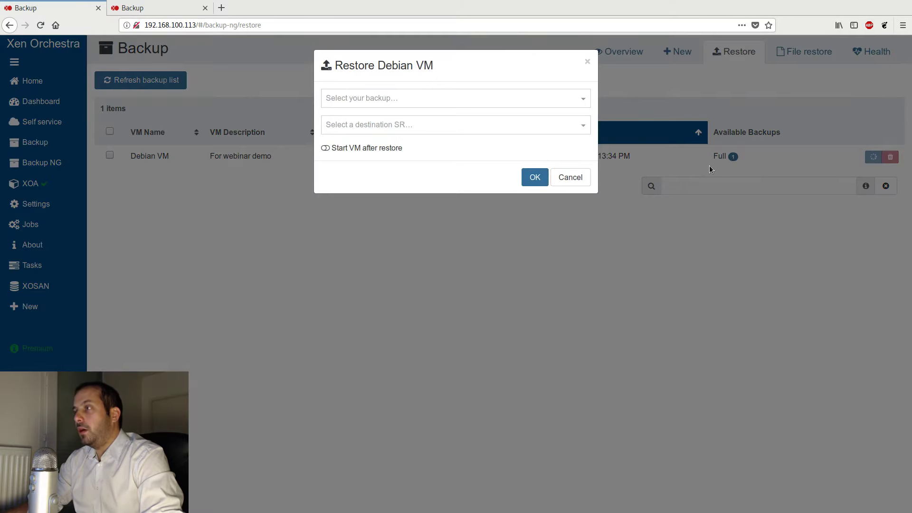
click(359, 98)
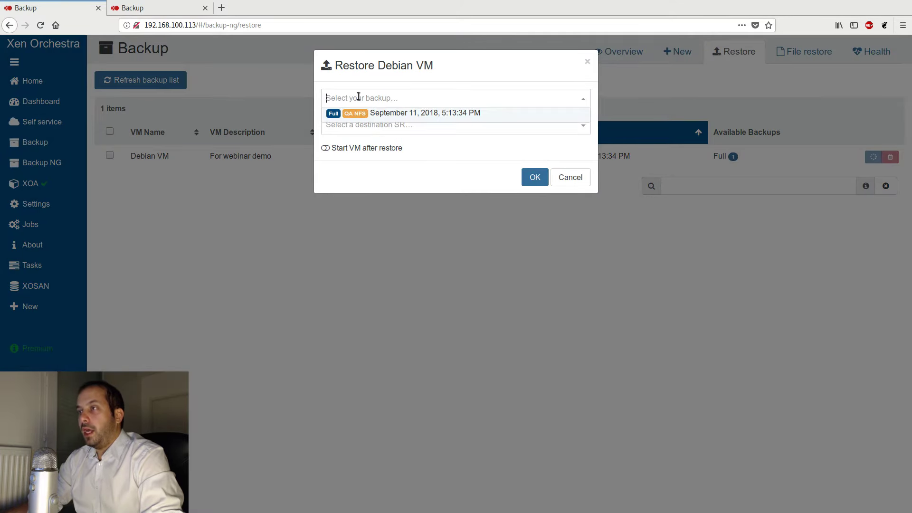
click(451, 119)
click(440, 121)
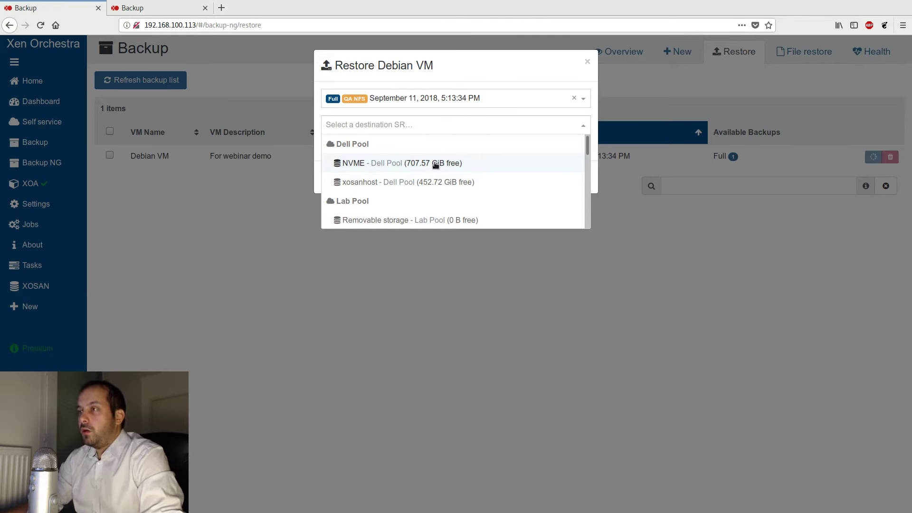
click(380, 164)
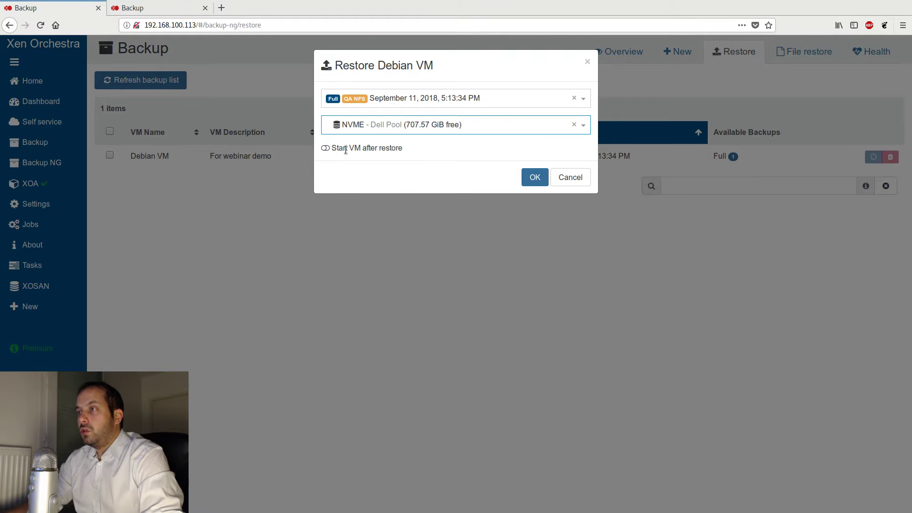
click(535, 178)
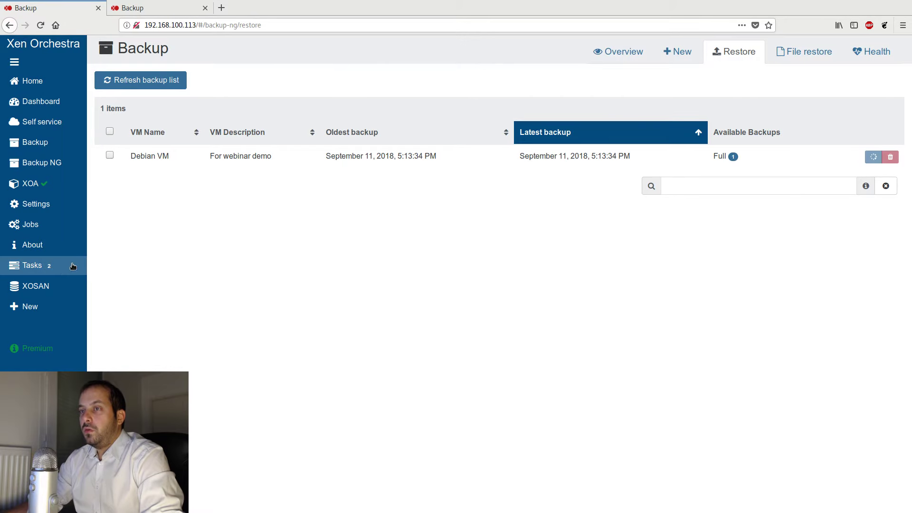
click(60, 270)
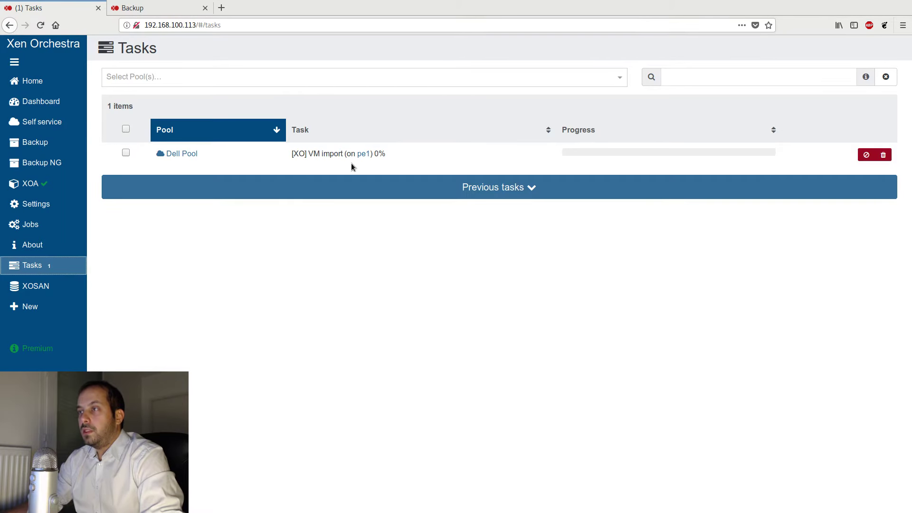
drag(307, 153, 343, 152)
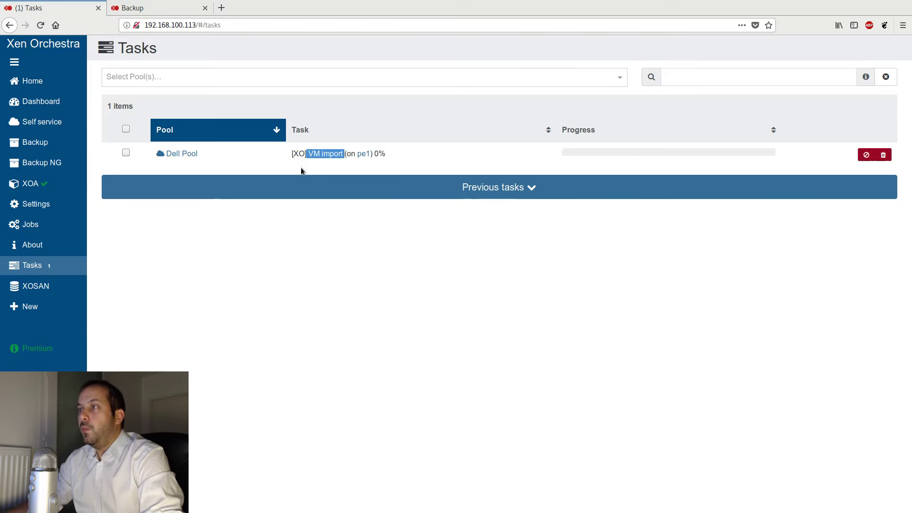
- Find the restored Debian VM (20180911T151334Z) among the VMs and remove it
click(66, 87)
click(487, 49)
key(ctrl+a)
text(Deb)
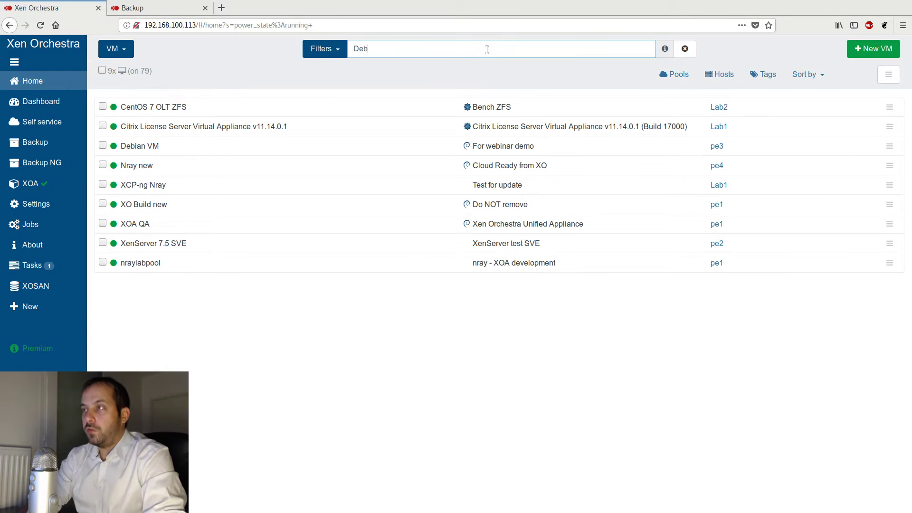
text(ian)
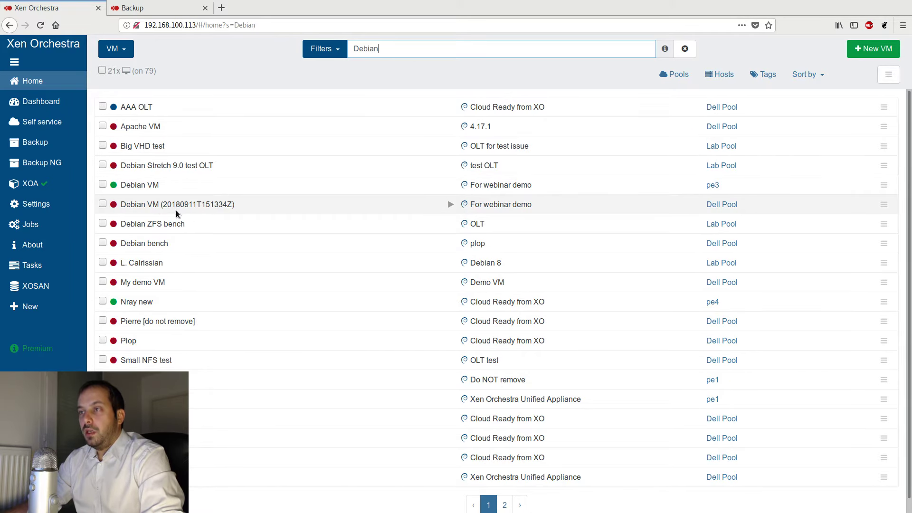
click(202, 205)
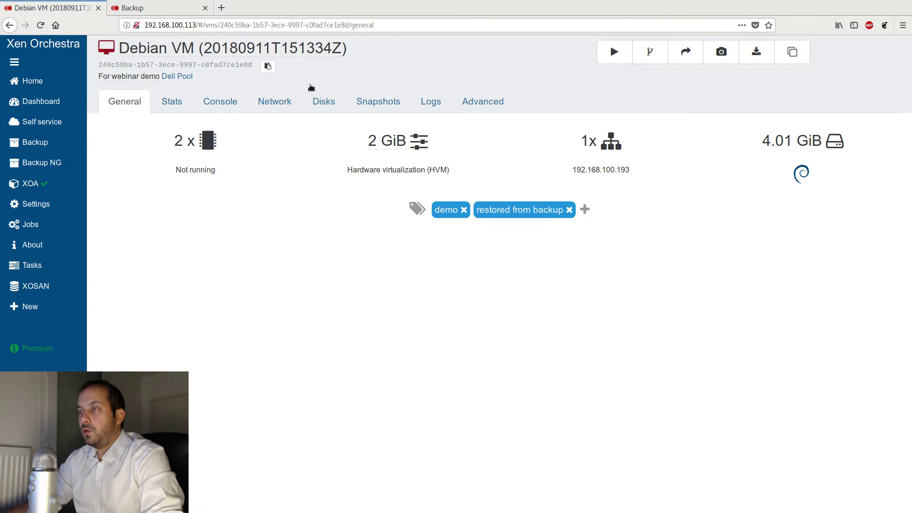
click(470, 96)
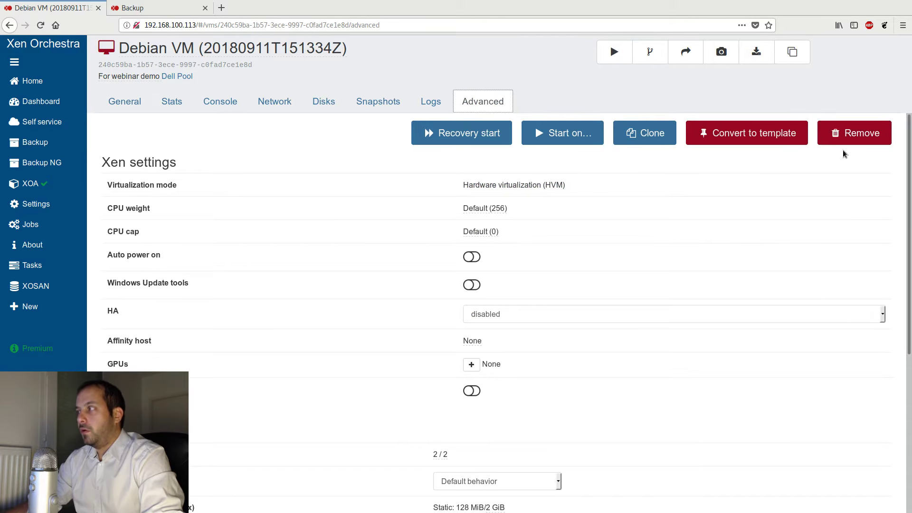
click(851, 139)
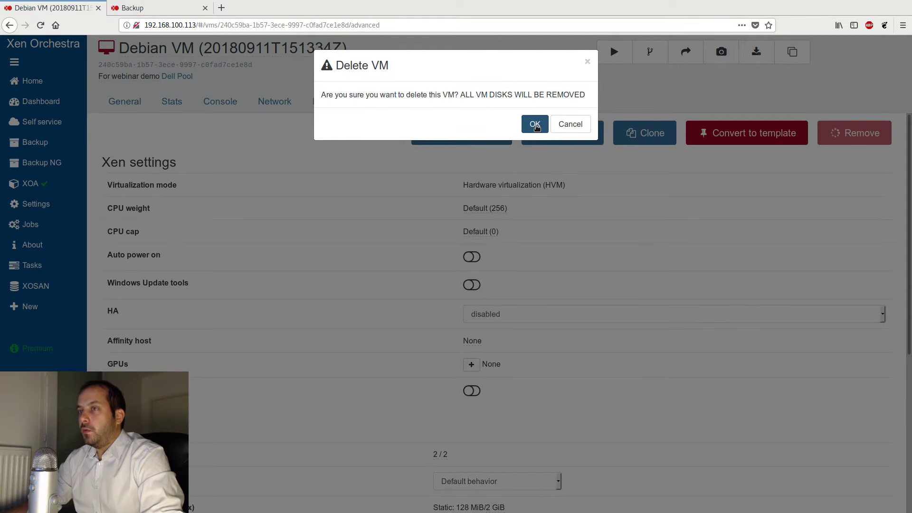
click(535, 125)
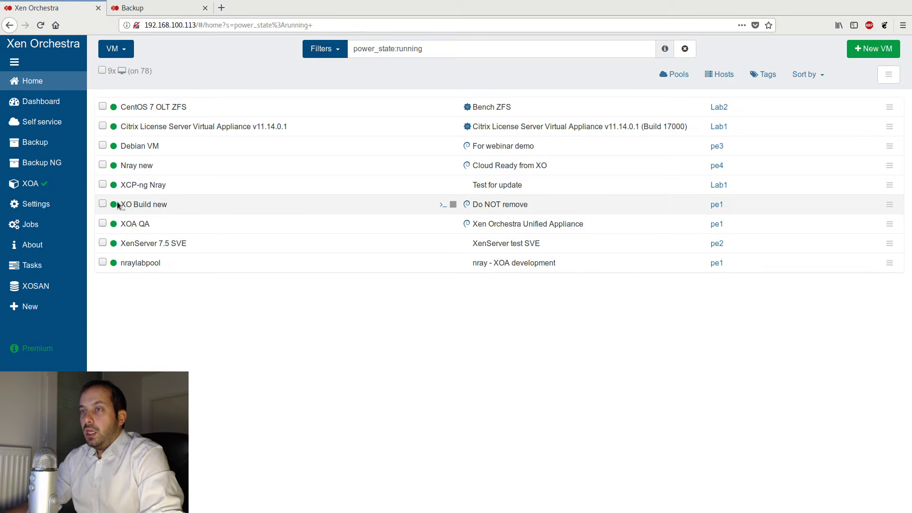
- Start a new Delta Backup job in Backup NG targeting the QA NFS remote
click(123, 160)
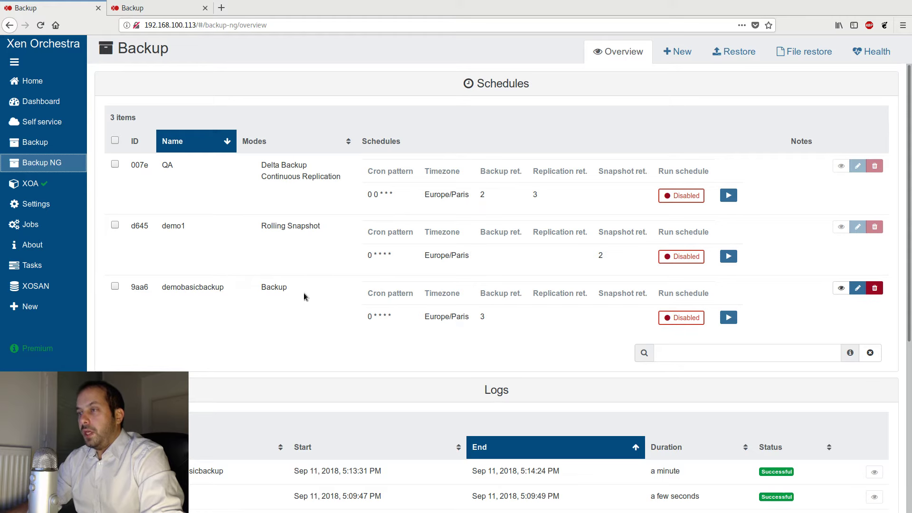
drag(304, 293, 255, 286)
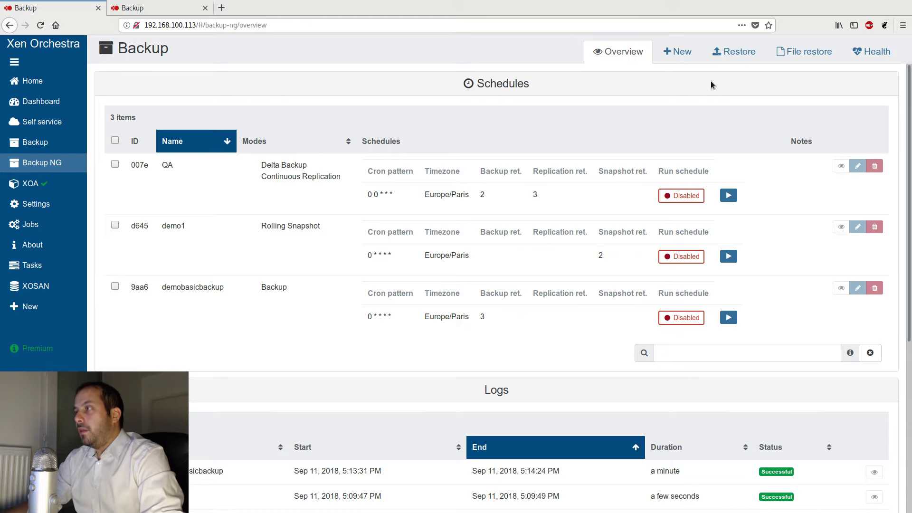
click(681, 53)
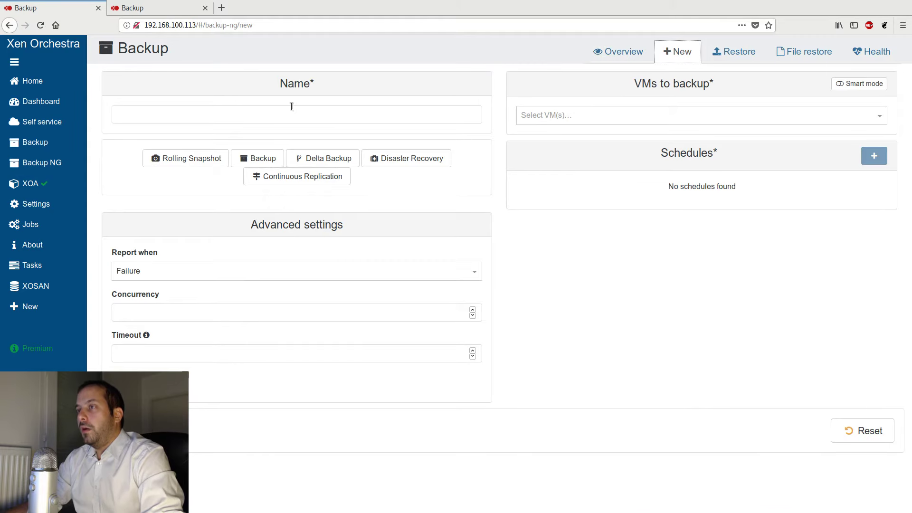
click(330, 162)
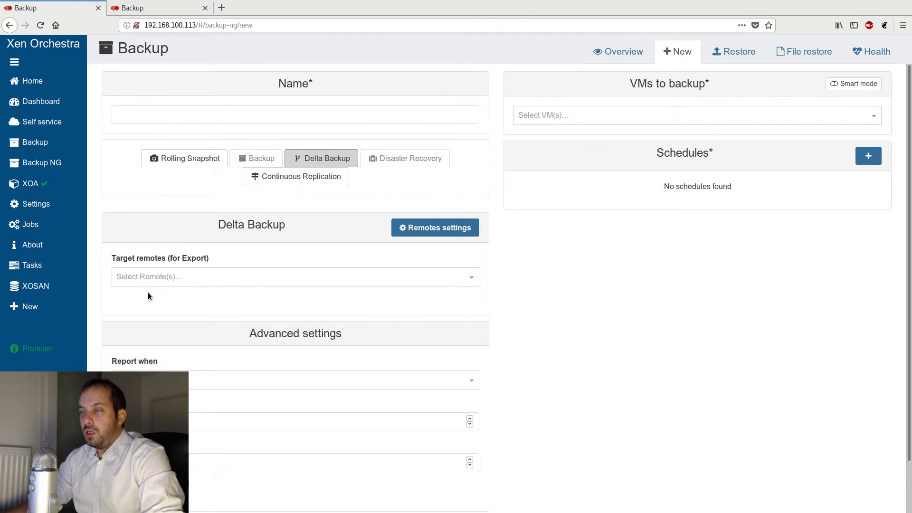
click(166, 276)
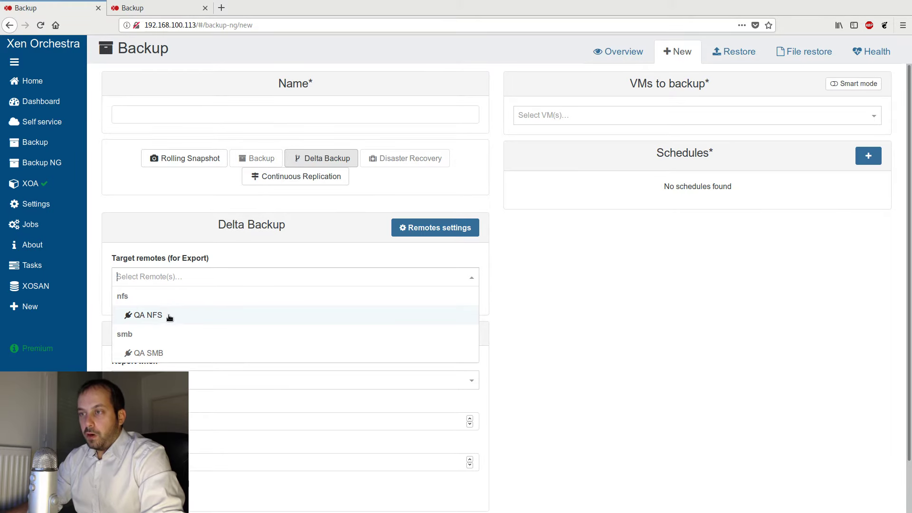
click(171, 319)
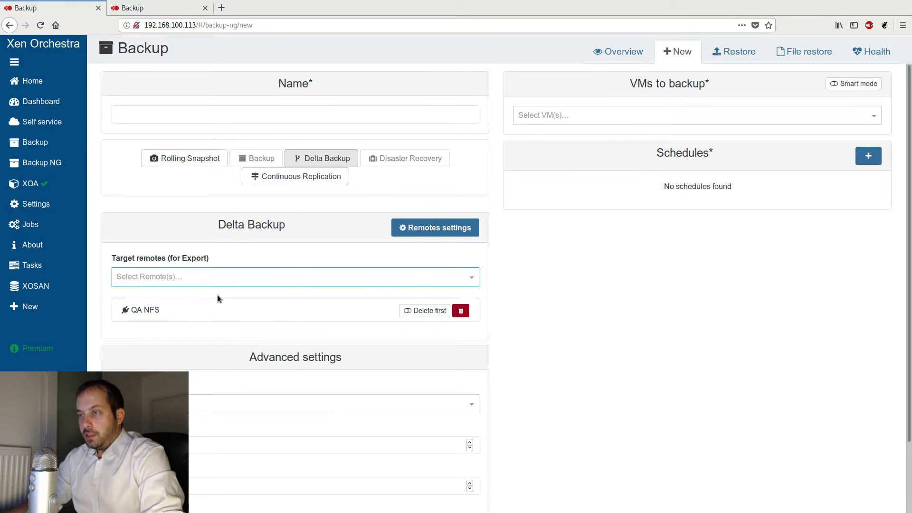
- Name the job demodeltabackup and add Debian VM (pe3) as the VM to back up
click(204, 112)
text(demo)
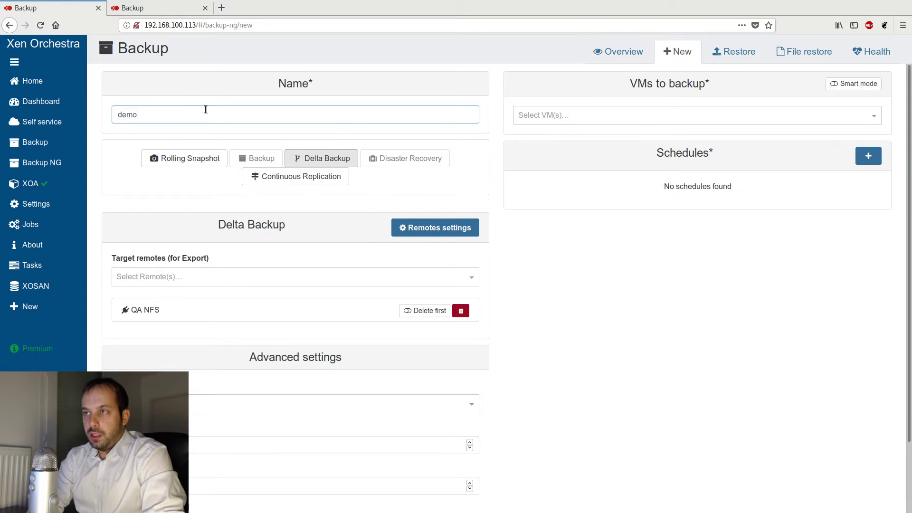
text(deltabackup)
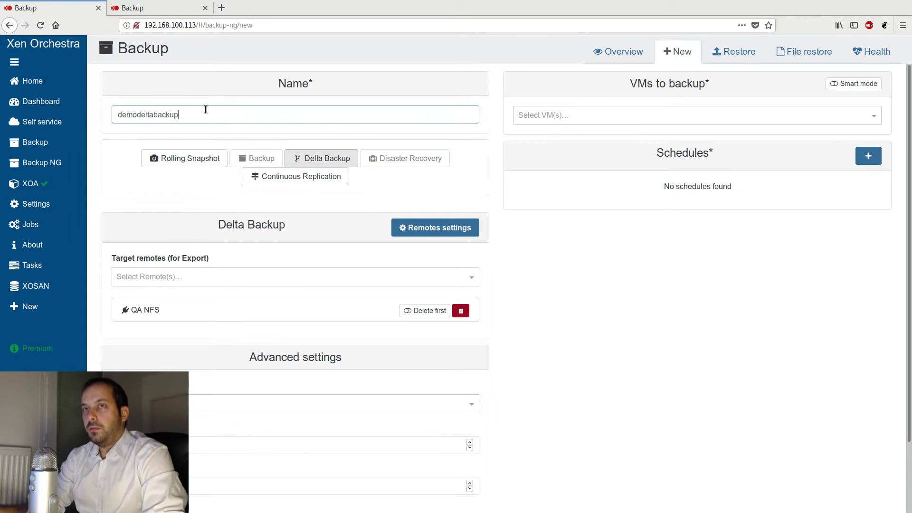
click(598, 114)
text(Debian)
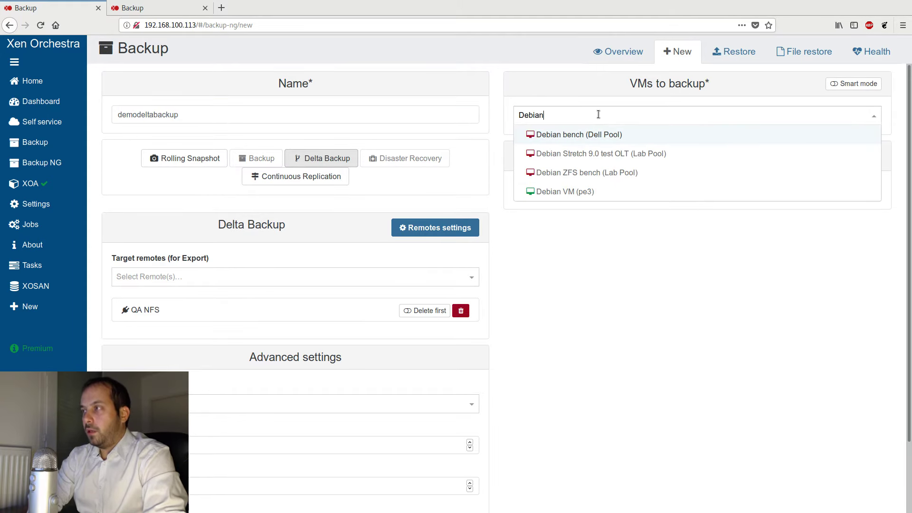
click(578, 194)
click(539, 273)
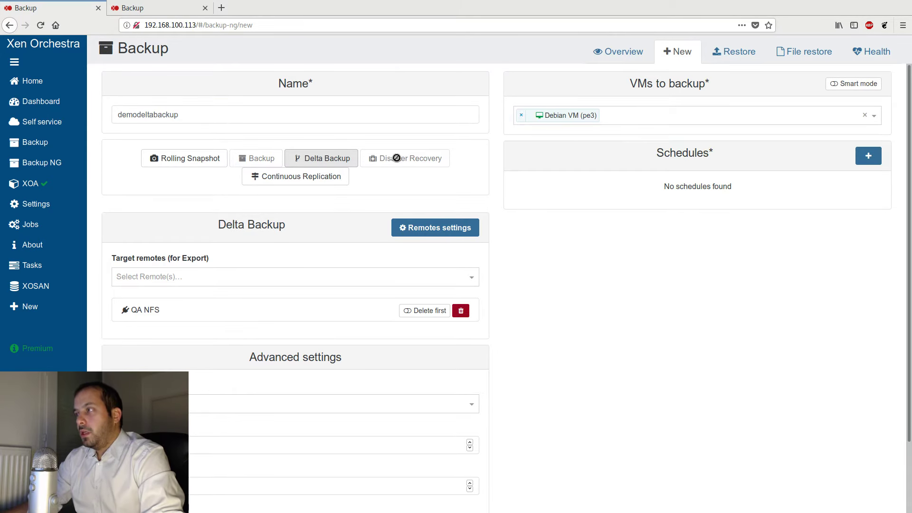
- Add a schedule named whatever to the job and save it
click(869, 156)
click(542, 252)
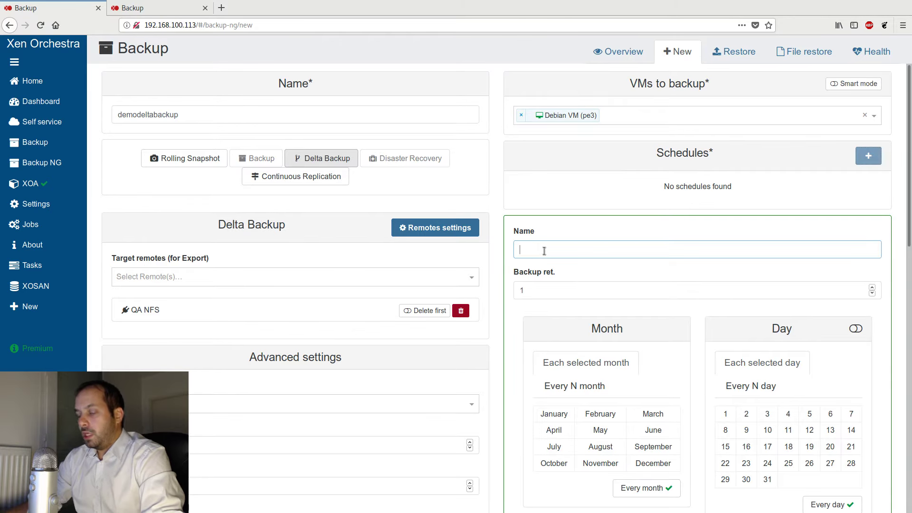
text(whatever)
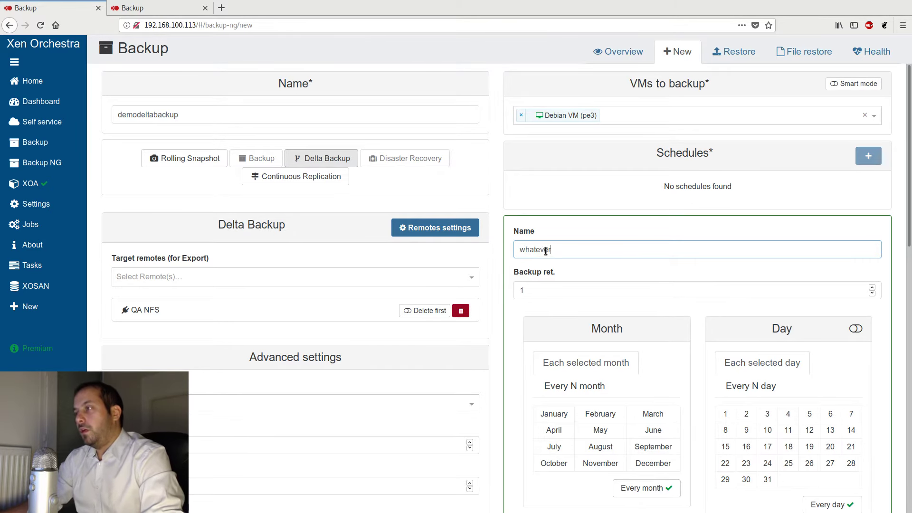
scroll(620, 326, down, 10)
scroll(624, 342, down, 5)
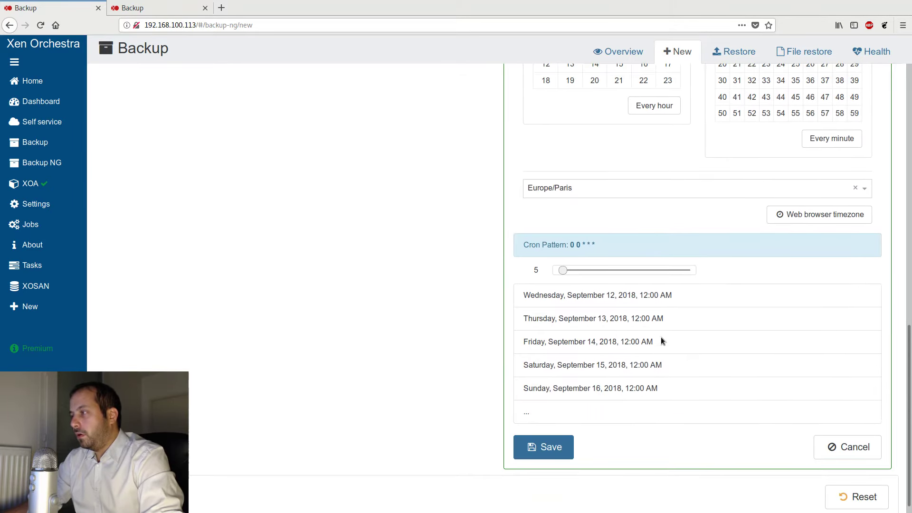
click(549, 450)
- Save the demodeltabackup job
scroll(601, 327, up, 3)
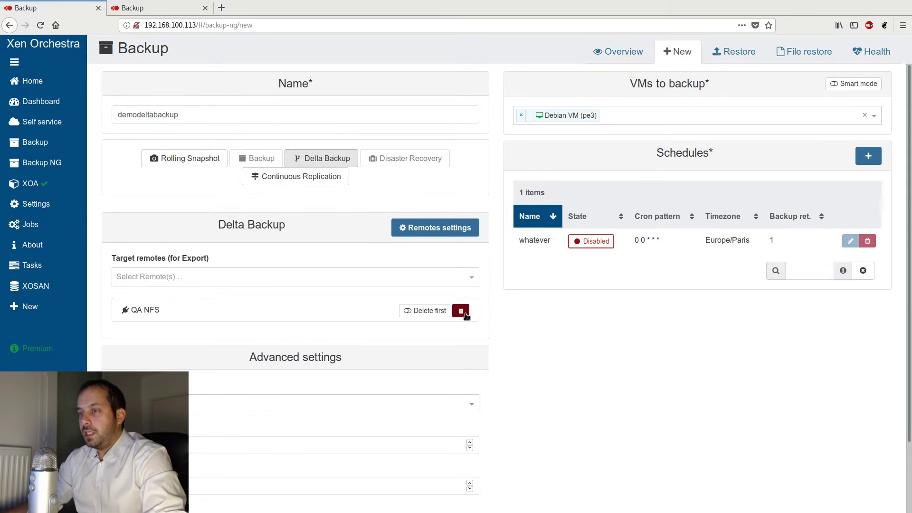
scroll(466, 315, down, 3)
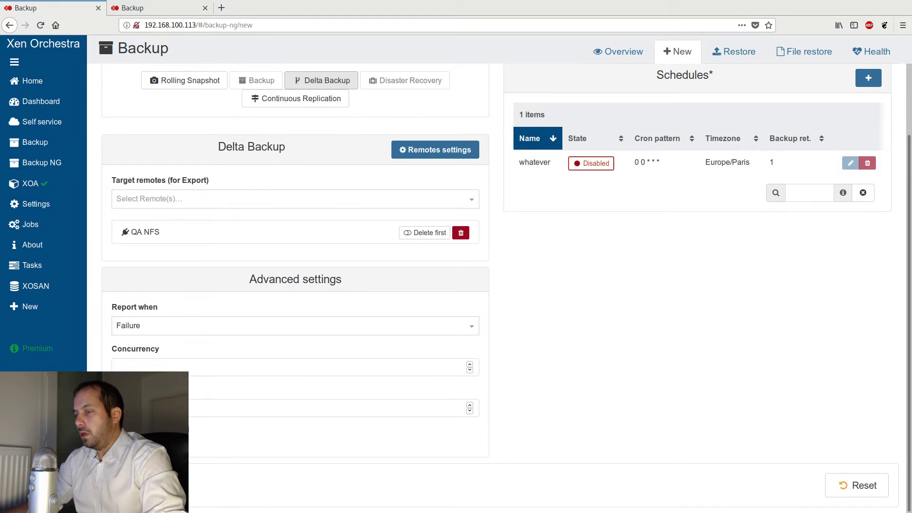
click(135, 486)
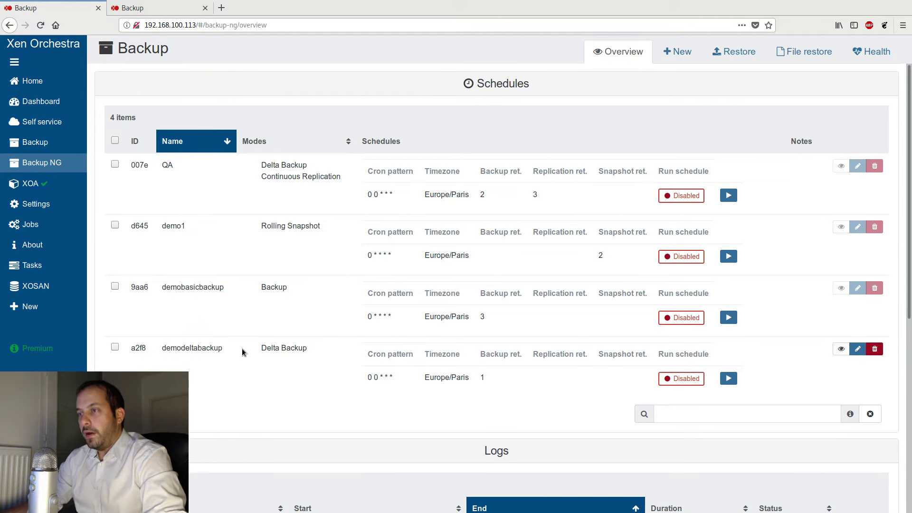
- Run the demodeltabackup job manually and confirm
drag(242, 349, 165, 348)
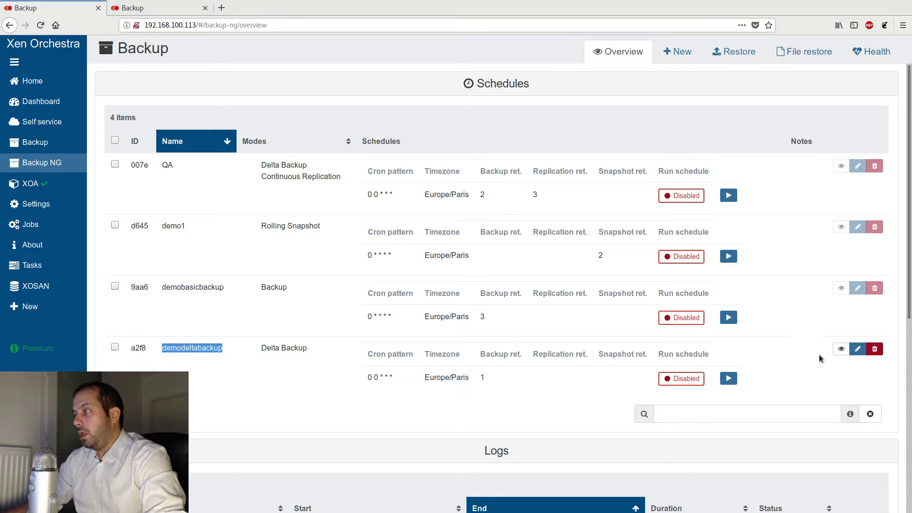
click(729, 379)
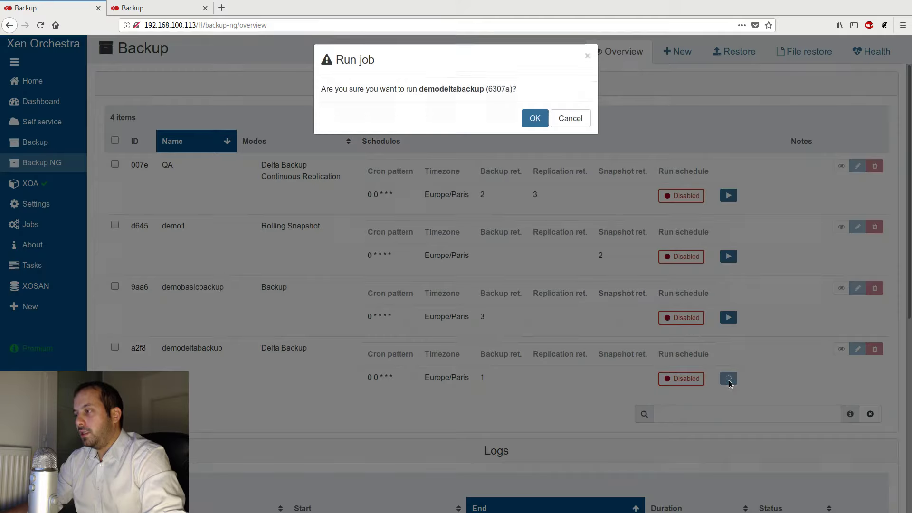
click(531, 121)
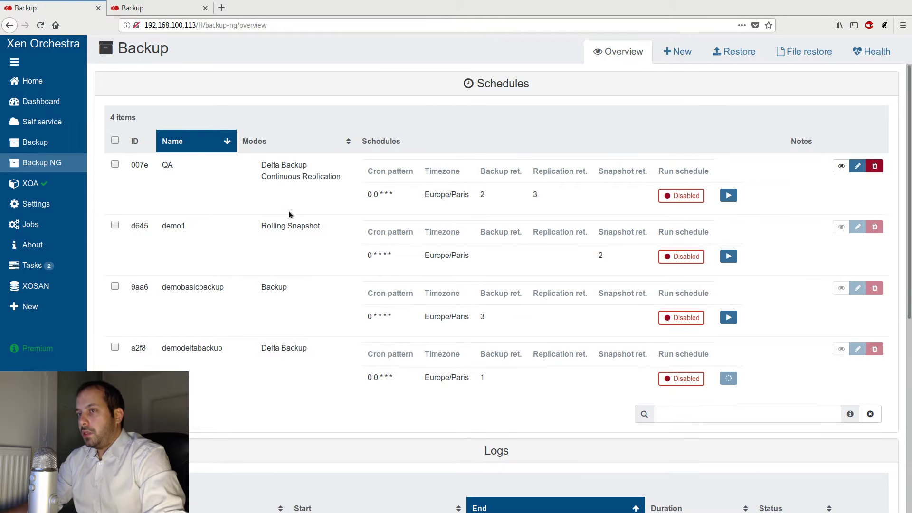
- Open the task list to watch the delta backup's exports
scroll(289, 212, down, 2)
click(19, 265)
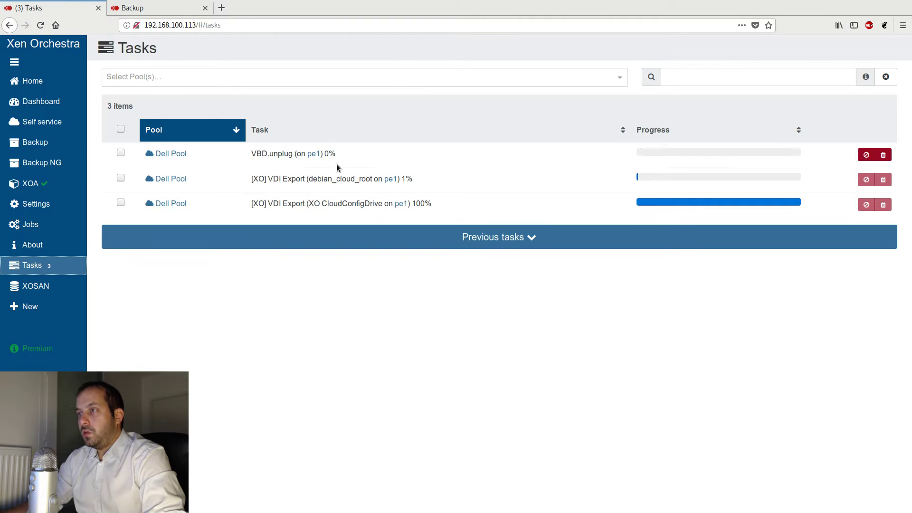
drag(275, 154, 312, 155)
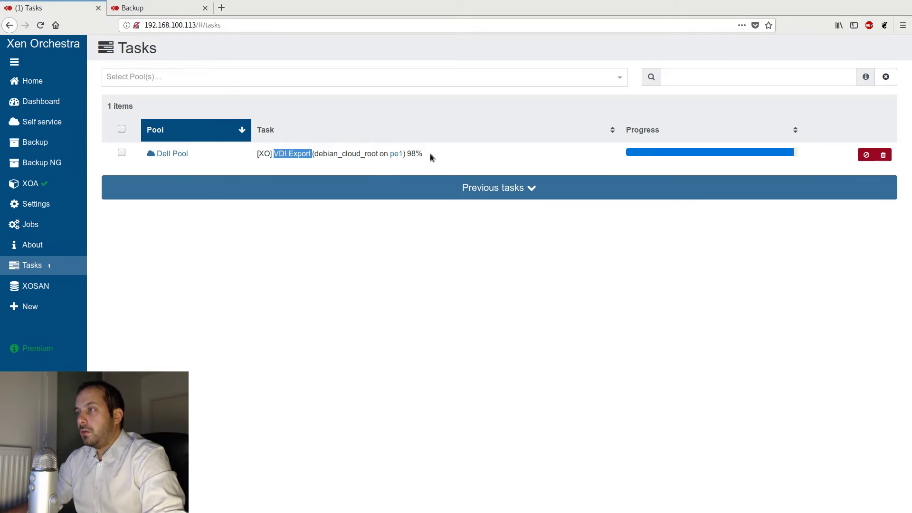
- Return to the Backup NG overview and open the demodeltabackup log entry to inspect its transfer details
click(50, 163)
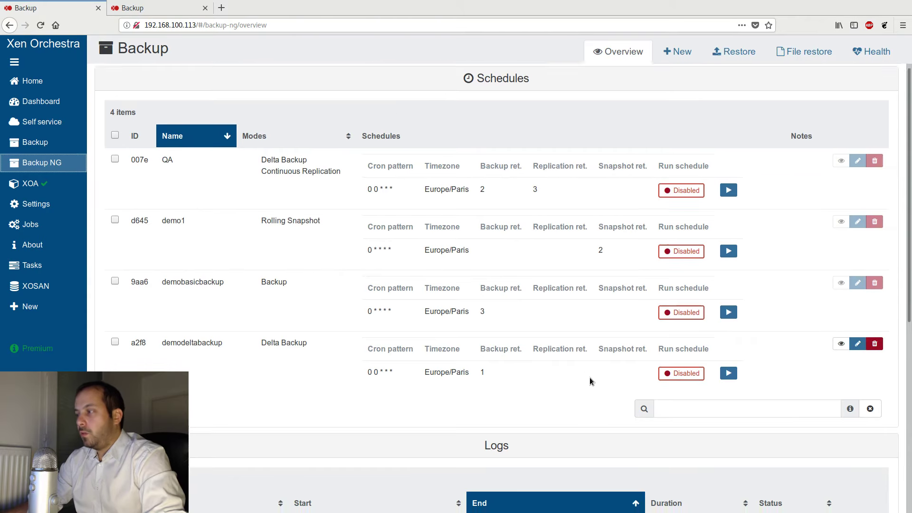
scroll(589, 377, down, 4)
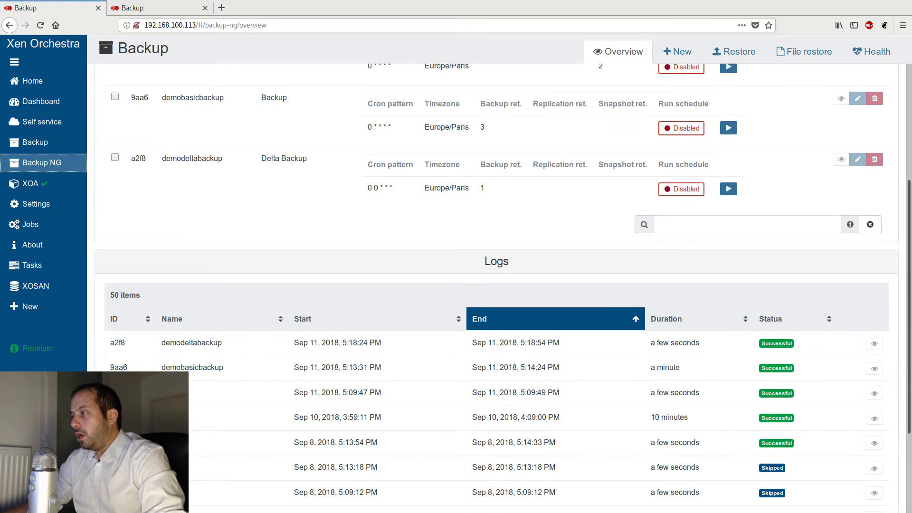
click(874, 343)
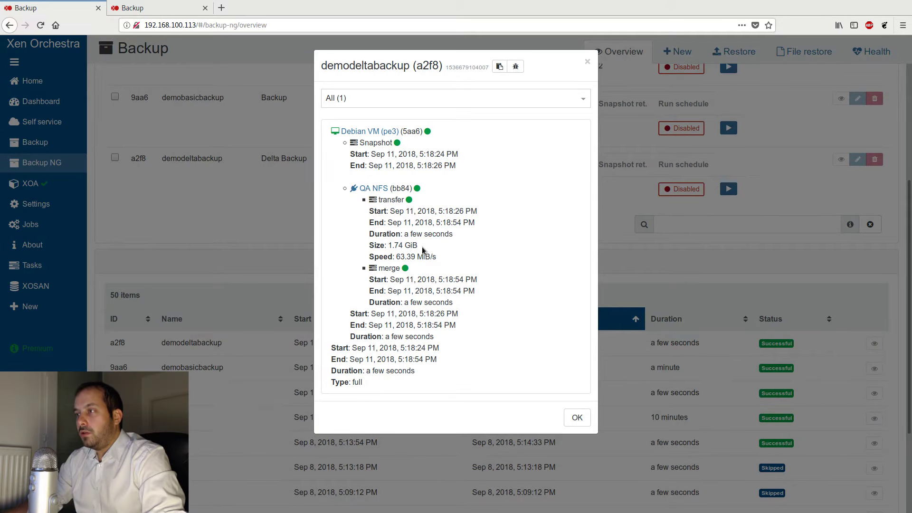
drag(423, 245, 366, 246)
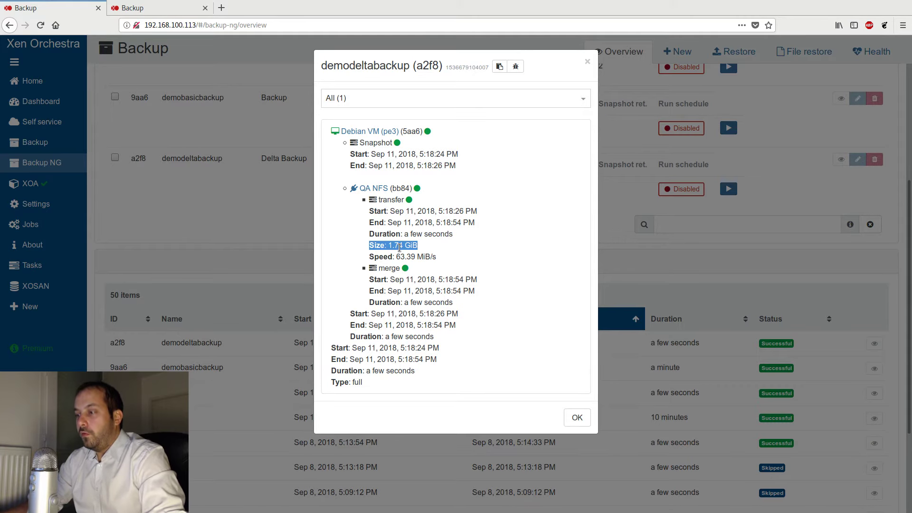
click(577, 417)
- Compare the transfer details in the demobasicbackup log with those of the first demodeltabackup run
click(875, 369)
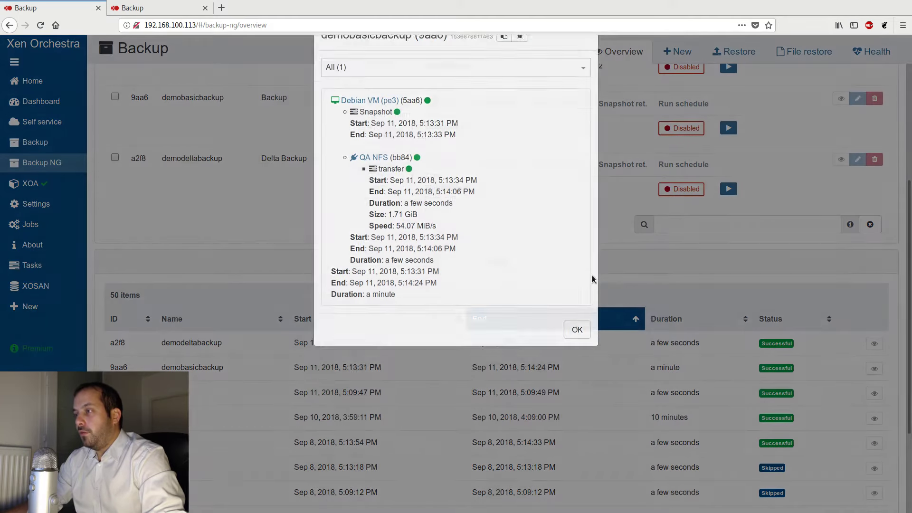
drag(431, 257, 384, 246)
click(384, 246)
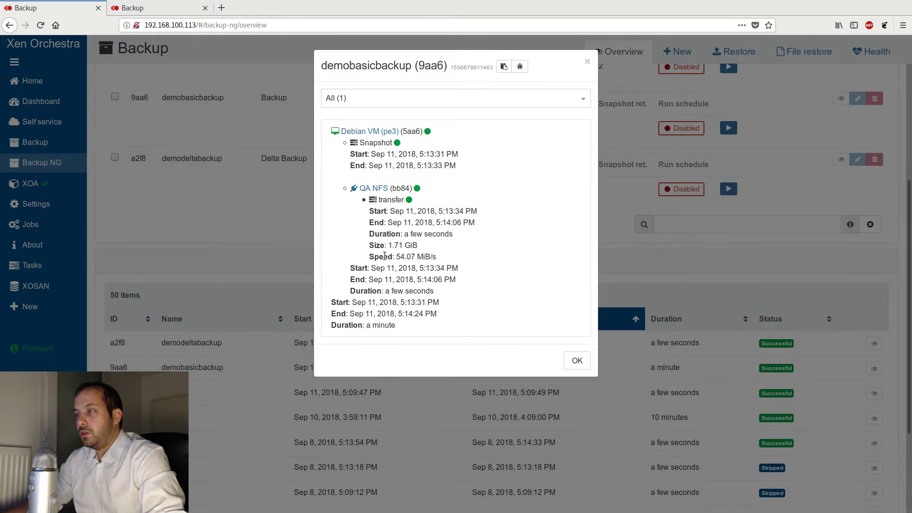
click(577, 360)
click(875, 343)
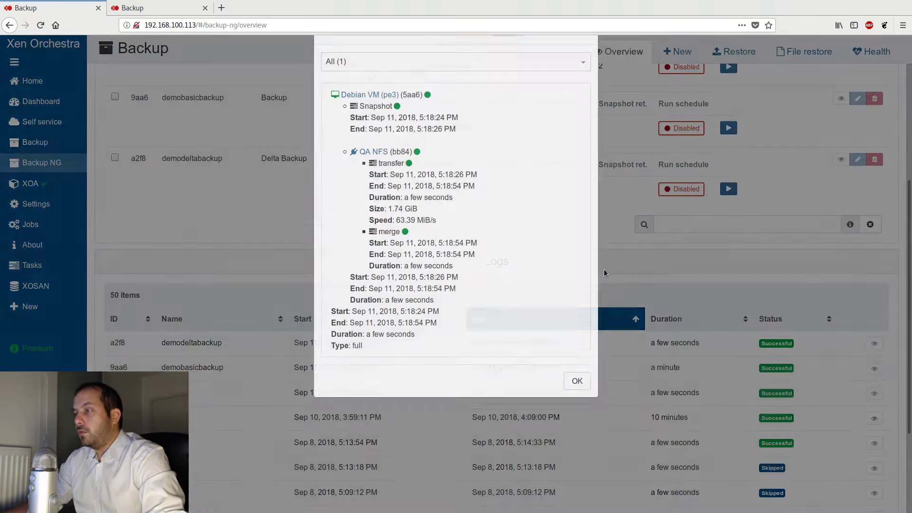
drag(436, 257, 369, 258)
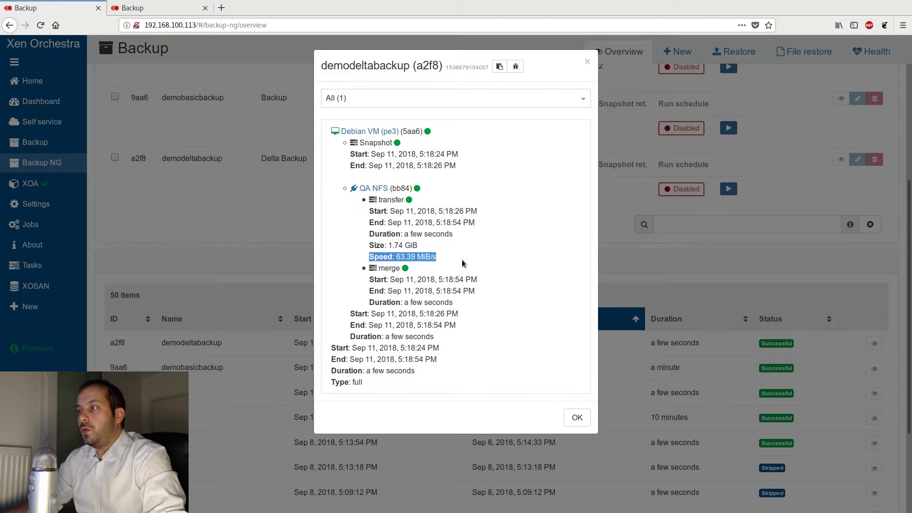
click(424, 252)
drag(420, 246, 367, 245)
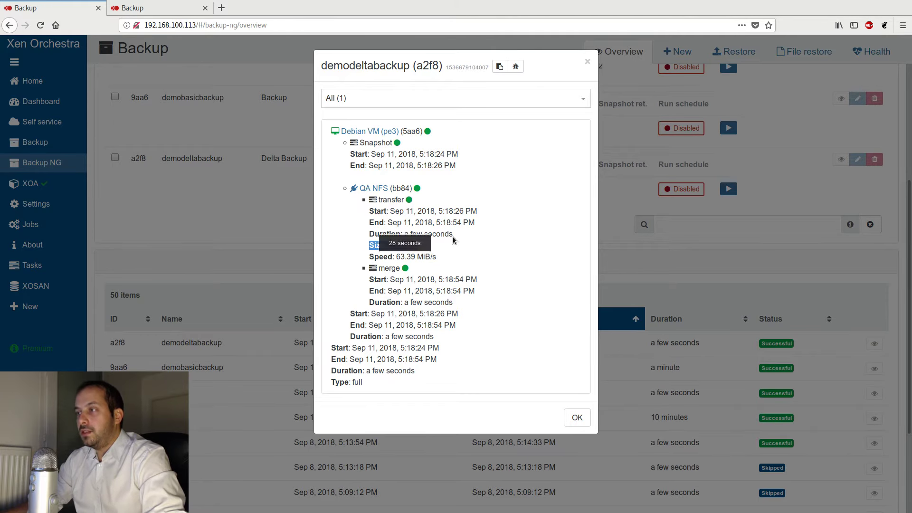
click(571, 419)
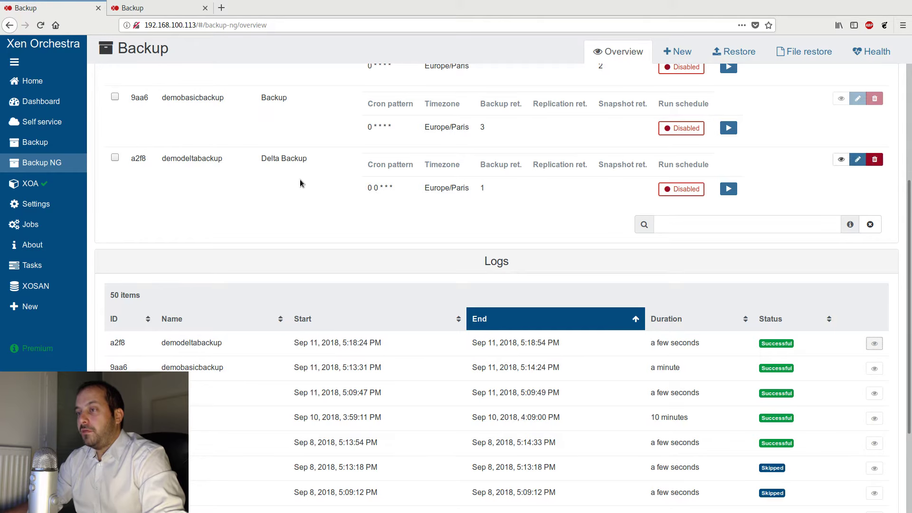
- Run the demodeltabackup job manually a second time and confirm
scroll(280, 267, up, 3)
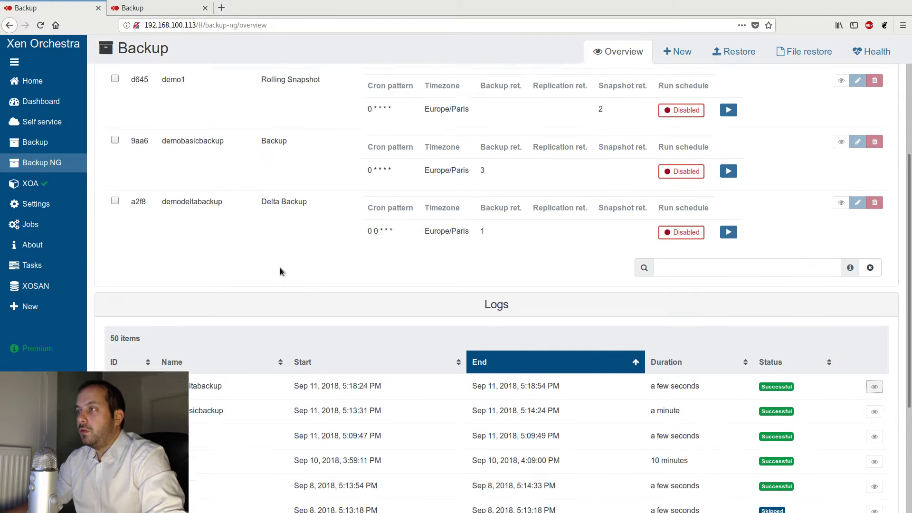
scroll(280, 267, down, 2)
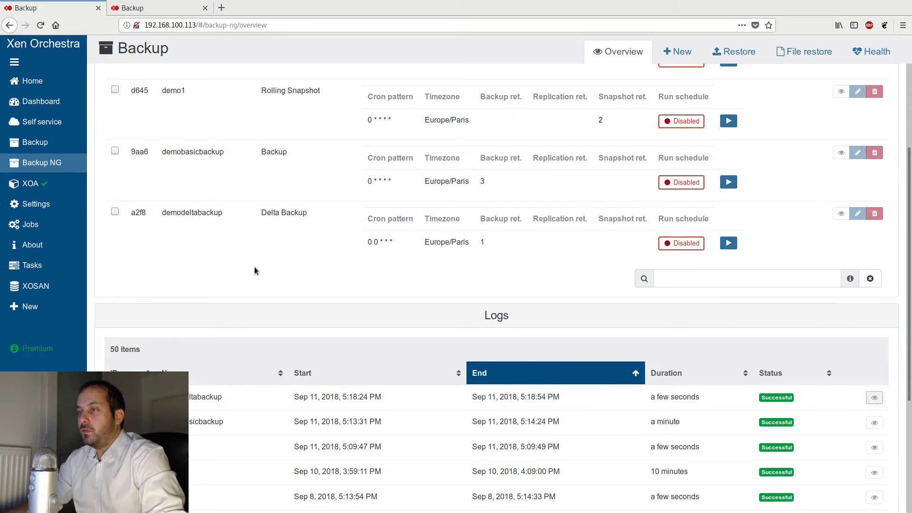
scroll(260, 288, up, 3)
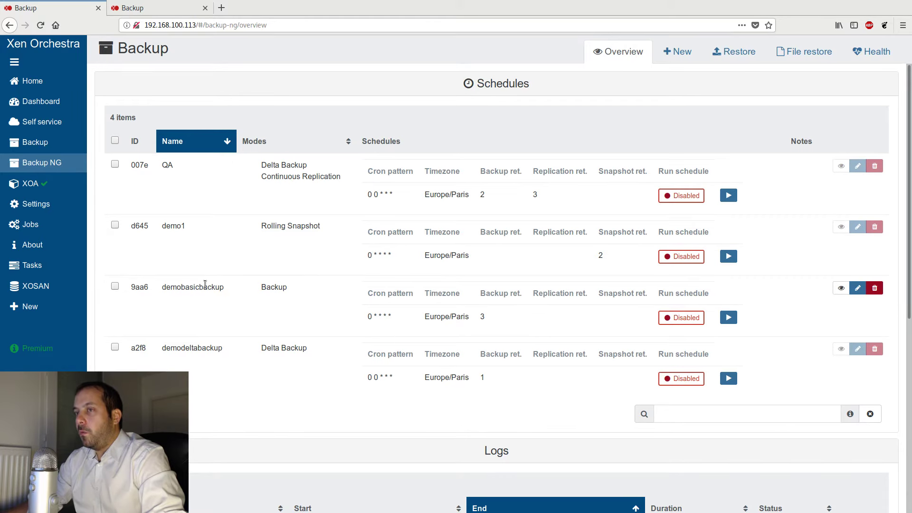
scroll(205, 284, down, 2)
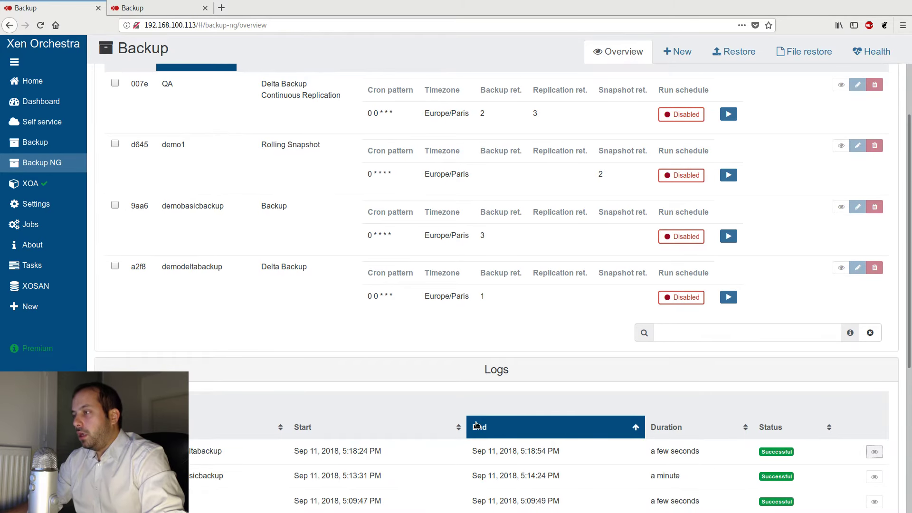
click(730, 297)
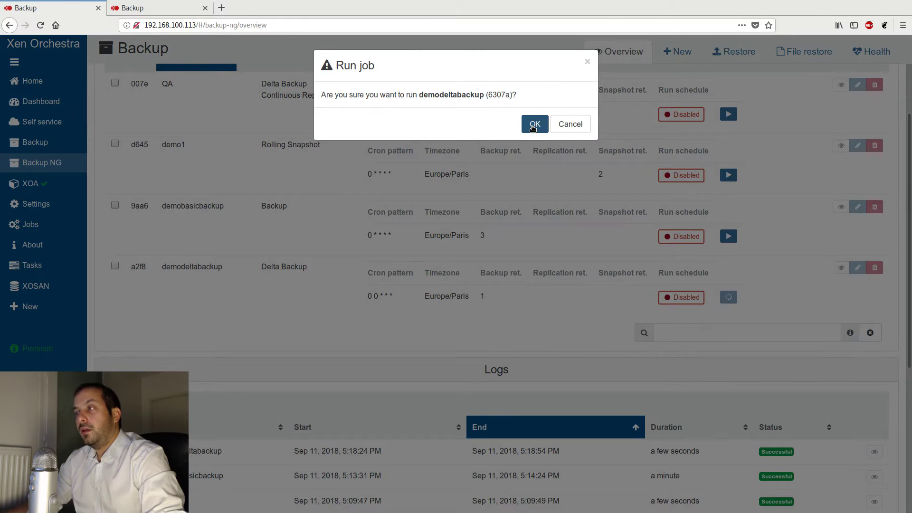
click(533, 125)
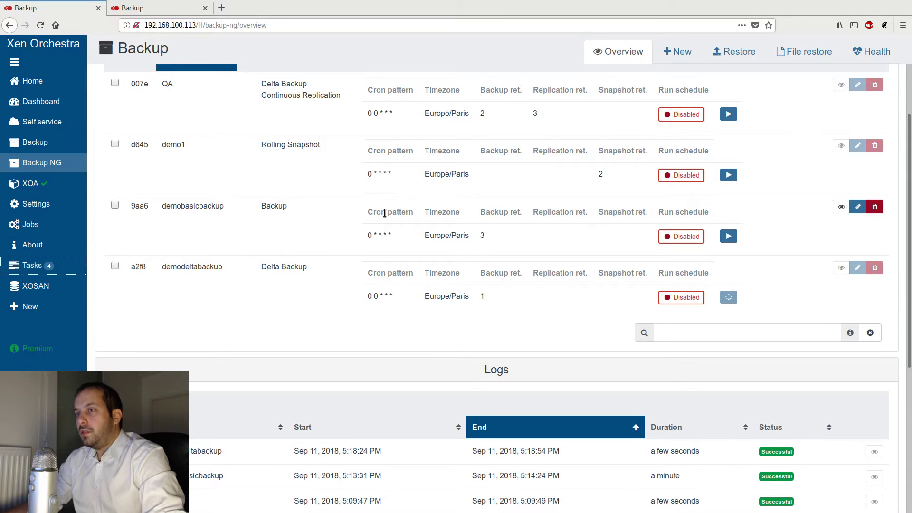
- Check the task list for the running delta backup, then go back to the Backup NG overview logs
click(69, 268)
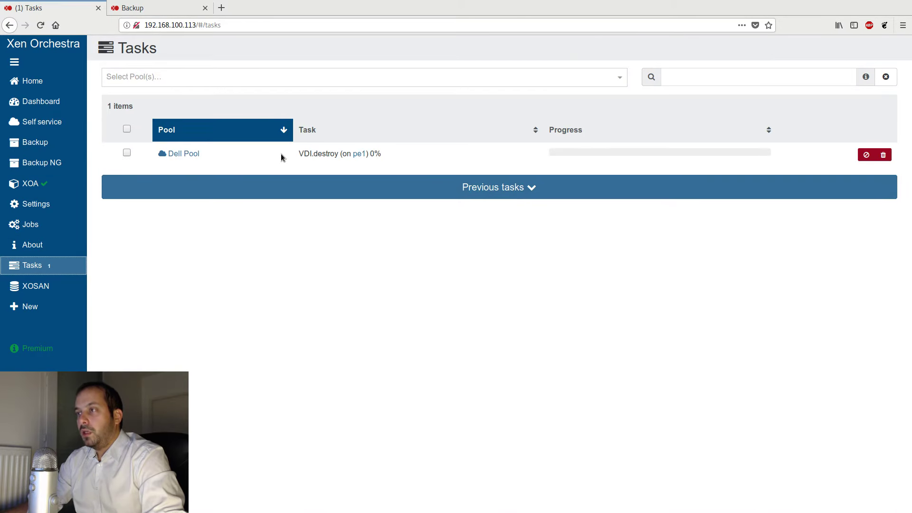
click(67, 169)
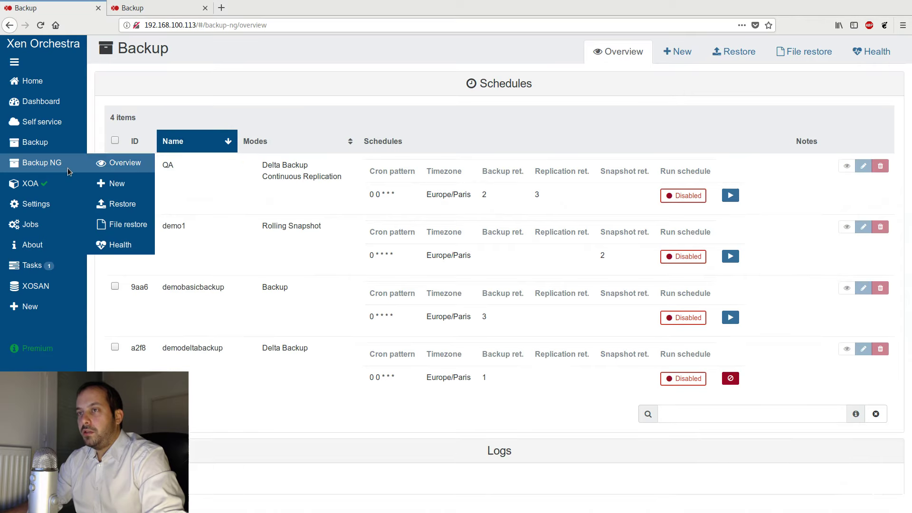
scroll(584, 335, down, 5)
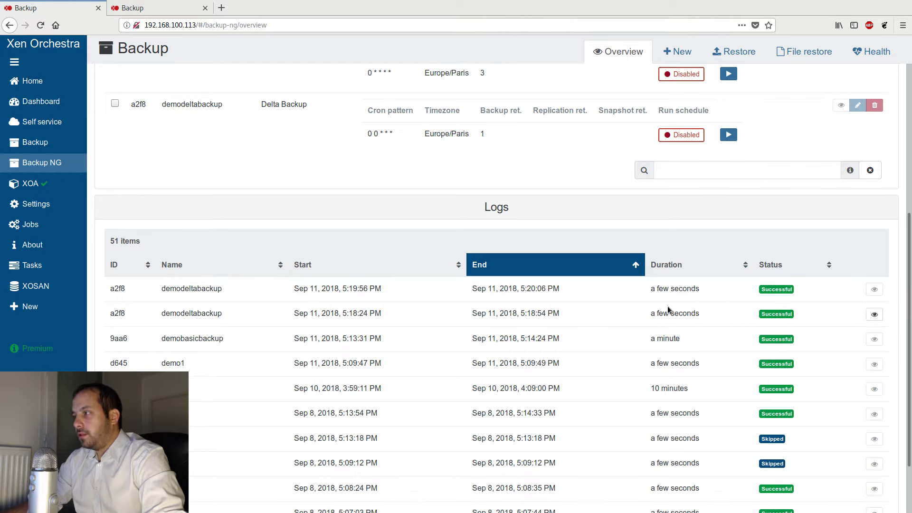
- Open the newest demodeltabackup log entry and examine the delta transfer's size, speed and type
click(875, 290)
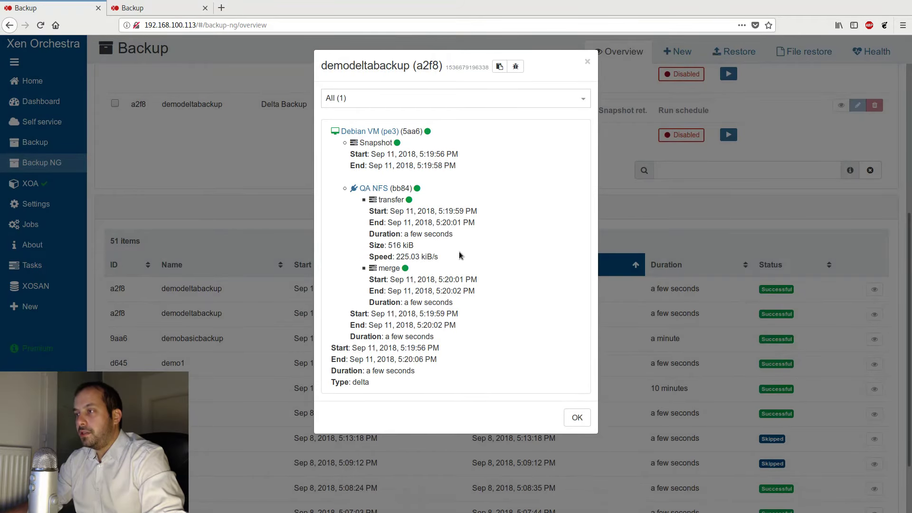
drag(416, 247, 373, 248)
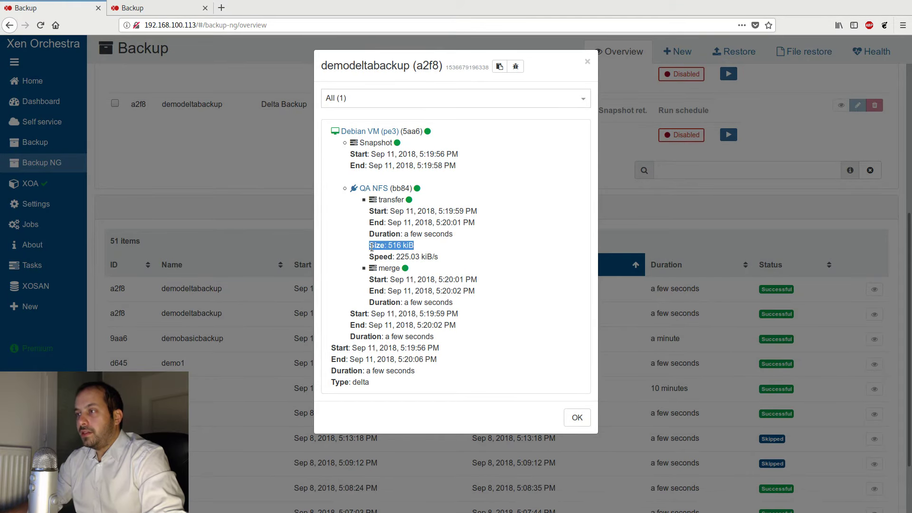
drag(446, 256, 354, 256)
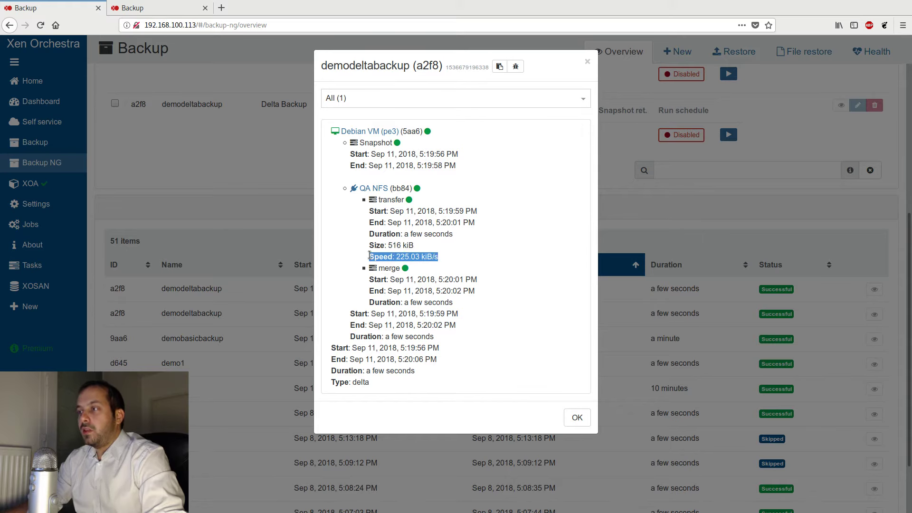
click(450, 262)
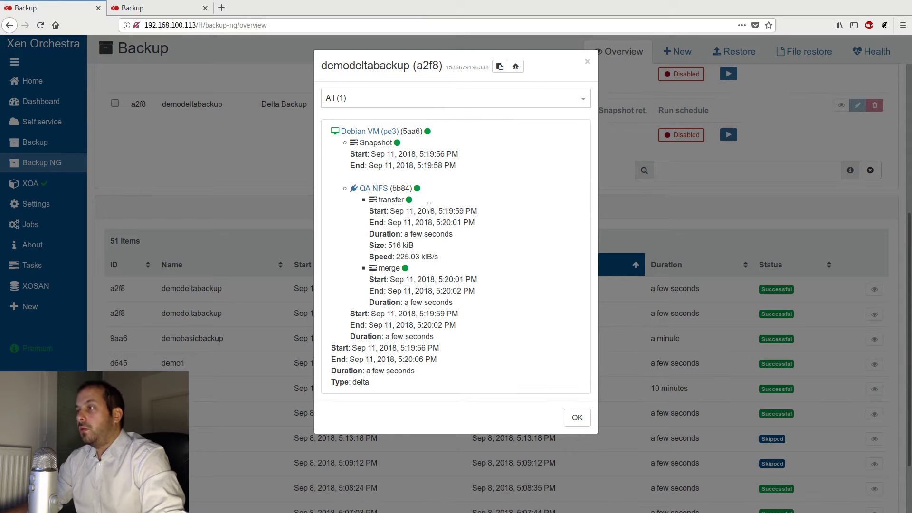
triple_click(425, 244)
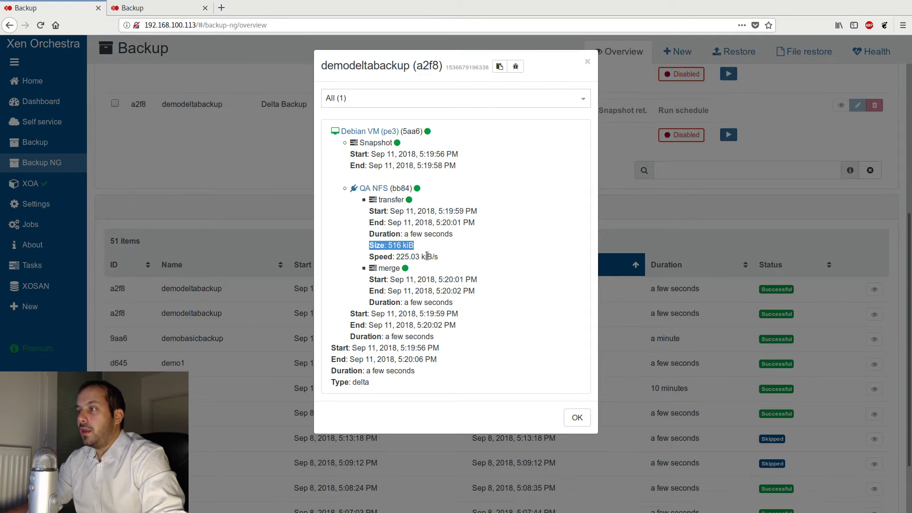
click(442, 259)
drag(370, 258, 369, 258)
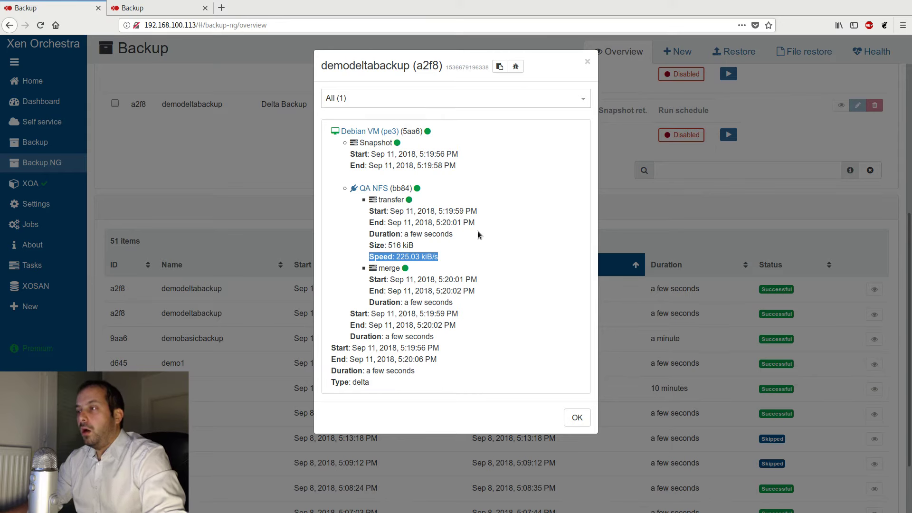
click(441, 264)
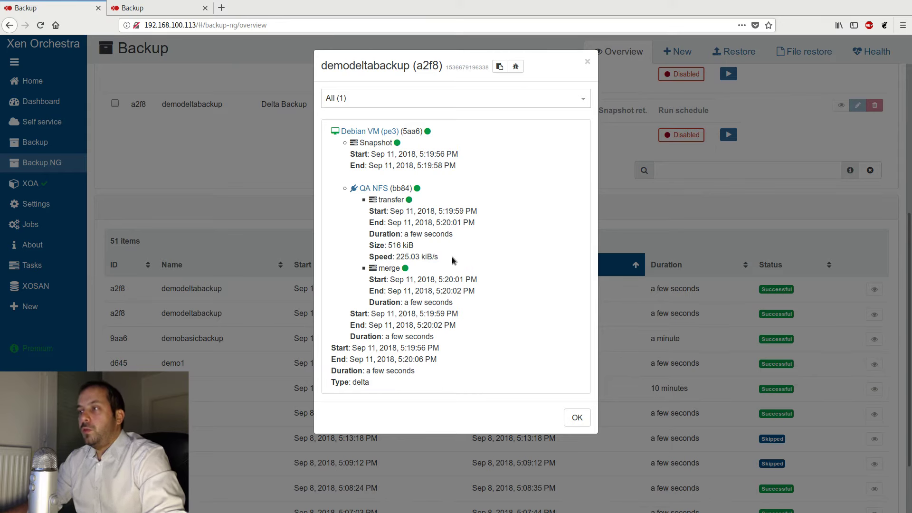
drag(452, 257, 370, 246)
click(416, 244)
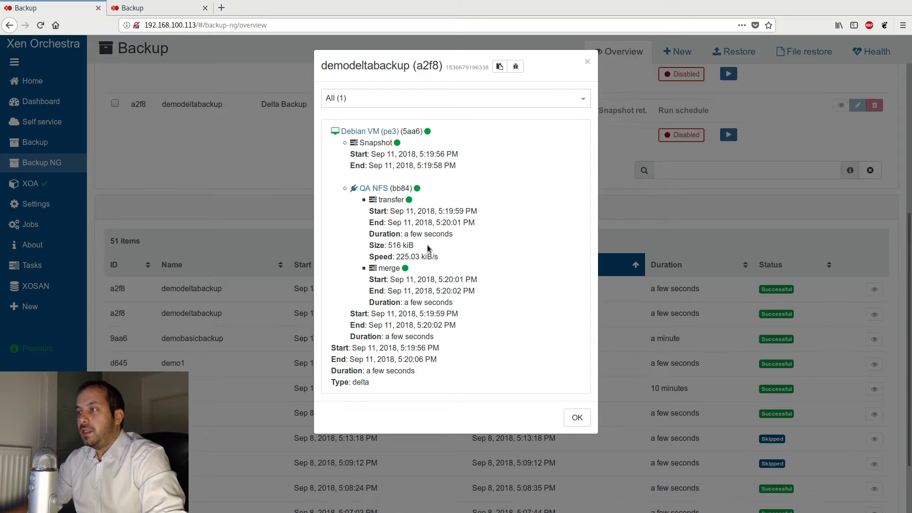
drag(381, 249, 368, 250)
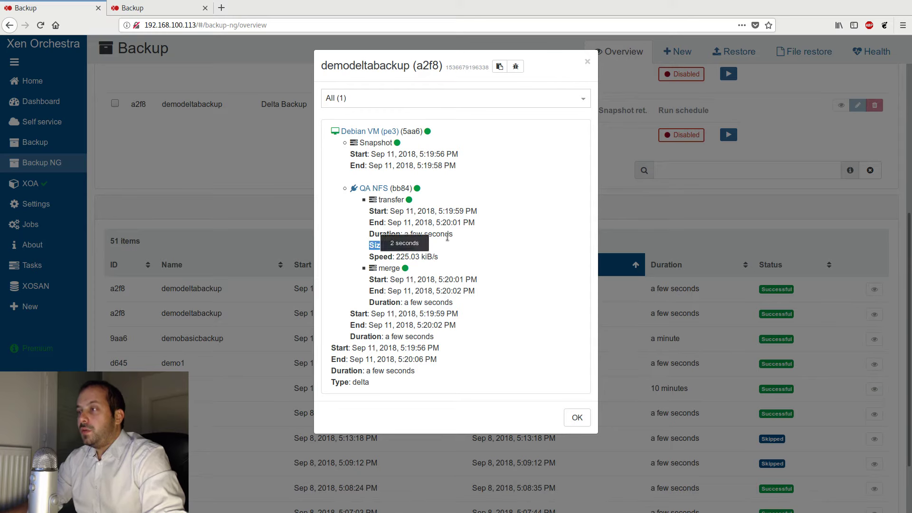
click(385, 252)
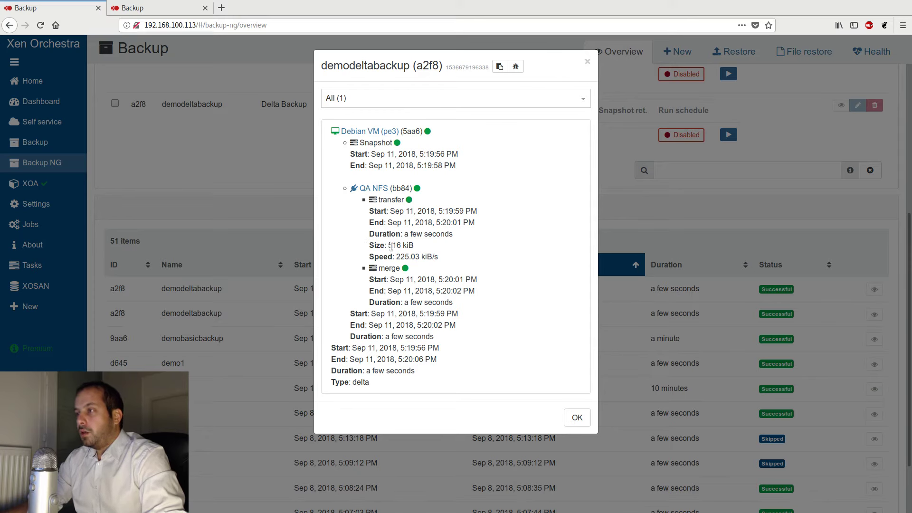
drag(413, 245, 361, 247)
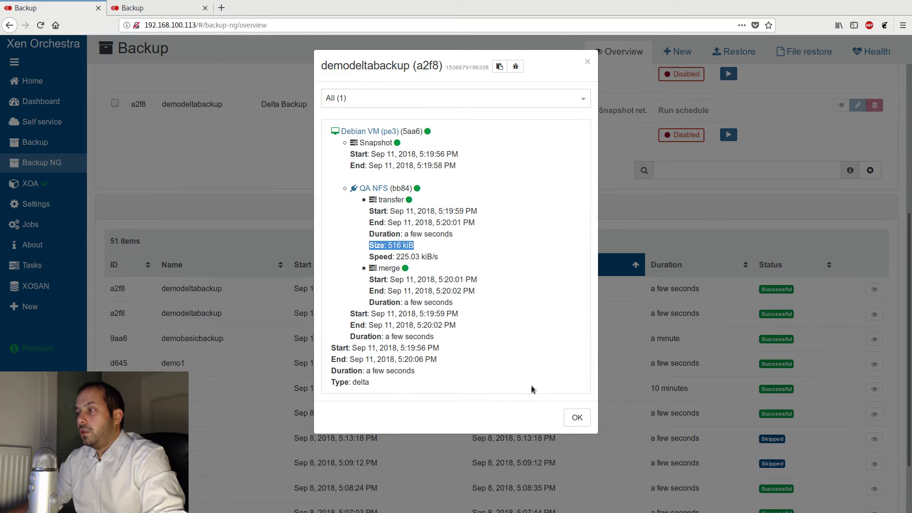
click(577, 418)
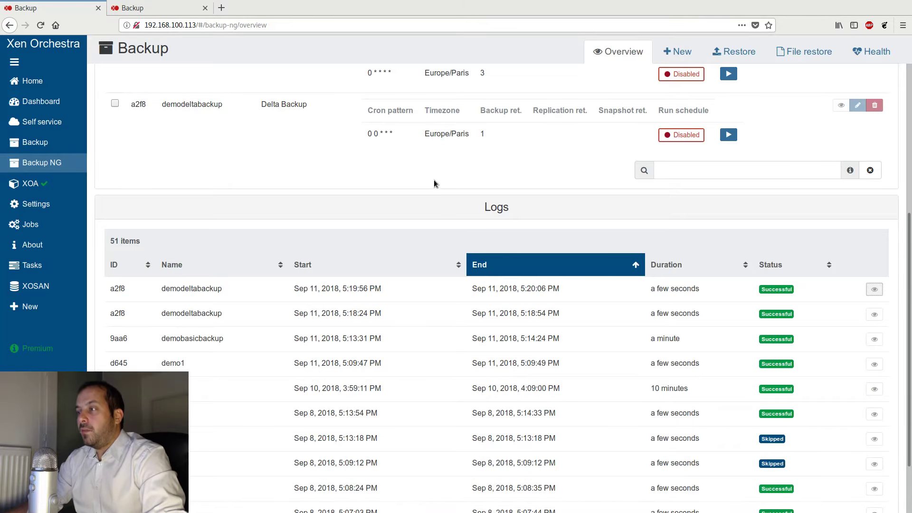
- Review the demodeltabackup job's mode in the schedules list
scroll(645, 327, up, 2)
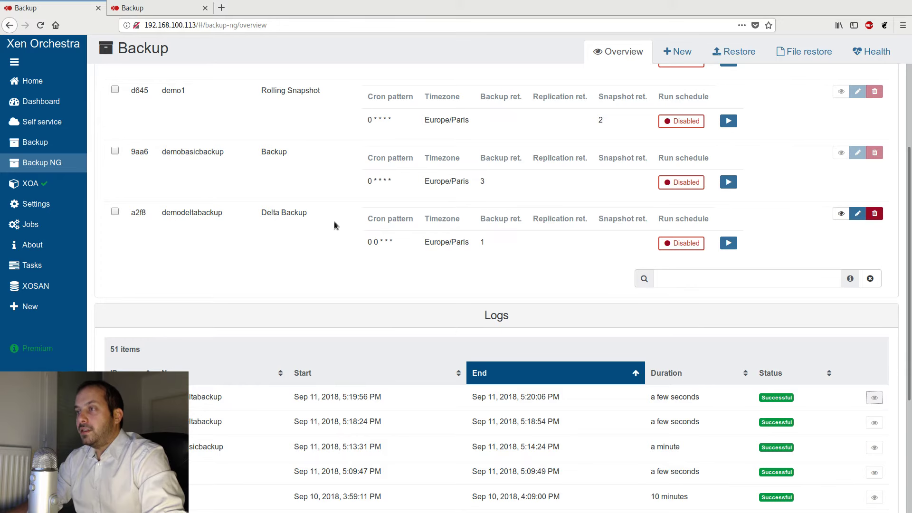
drag(319, 216, 267, 208)
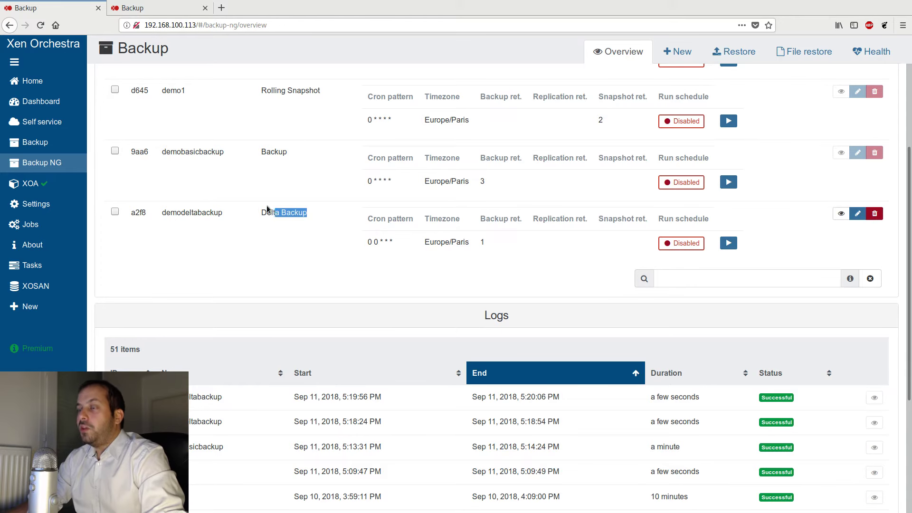
click(293, 232)
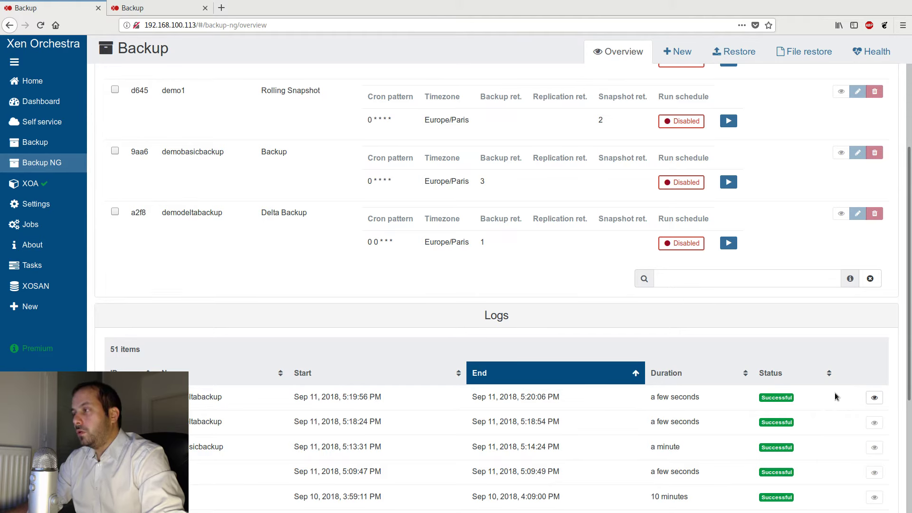
mouse_move(57, 81)
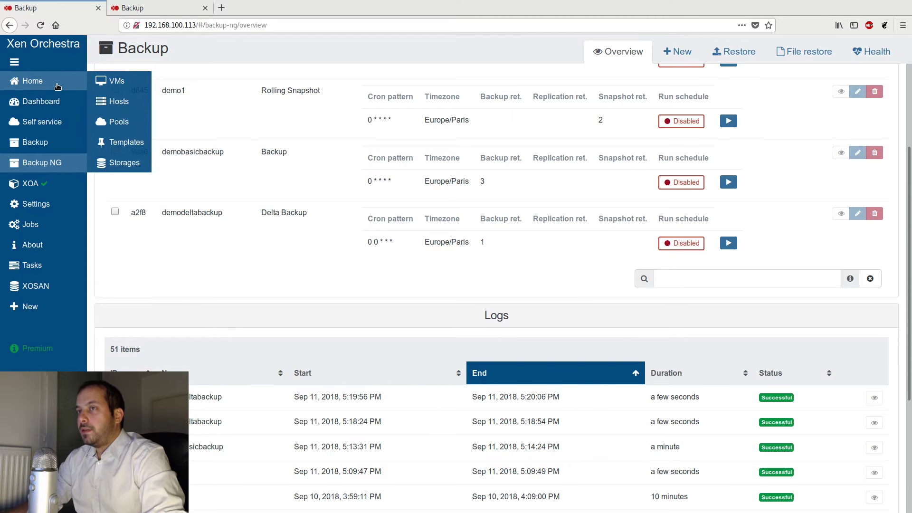
- Open the Debian VM's snapshots and delete the [XO Backup demo1] Debian VM snapshot
click(113, 80)
click(156, 145)
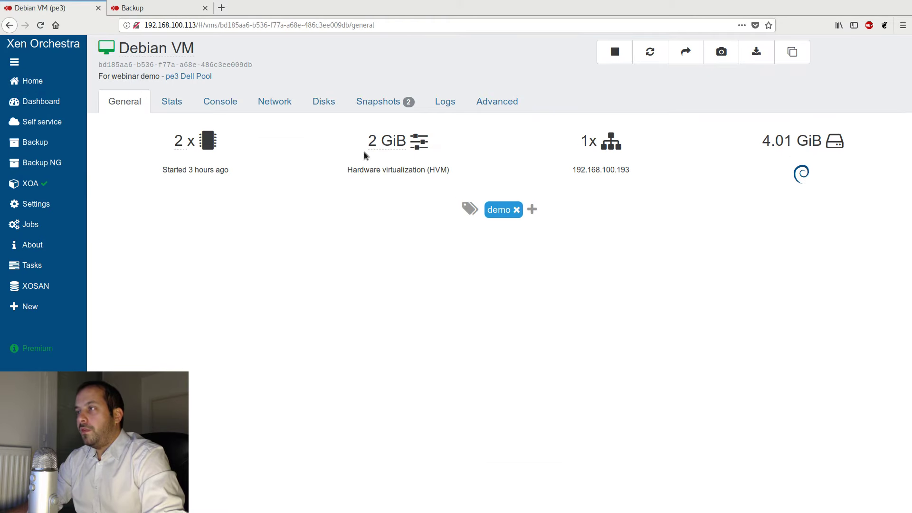
click(375, 102)
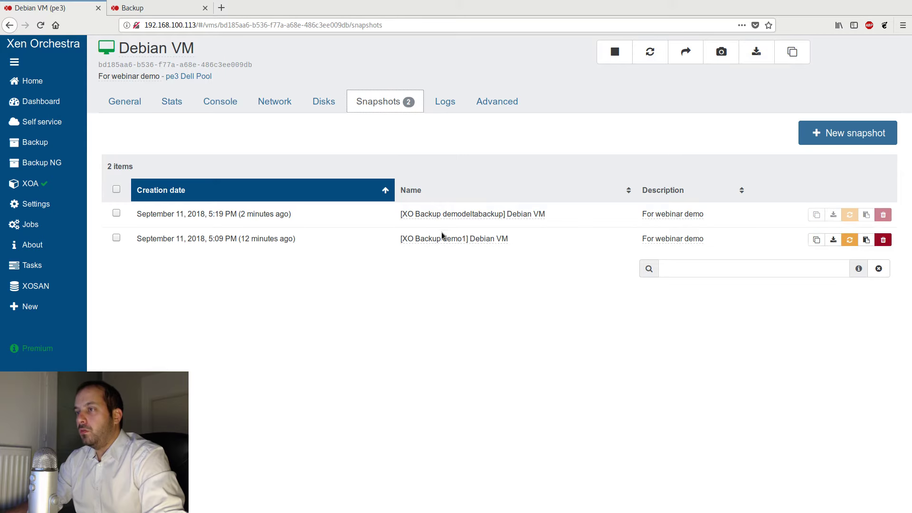
click(883, 240)
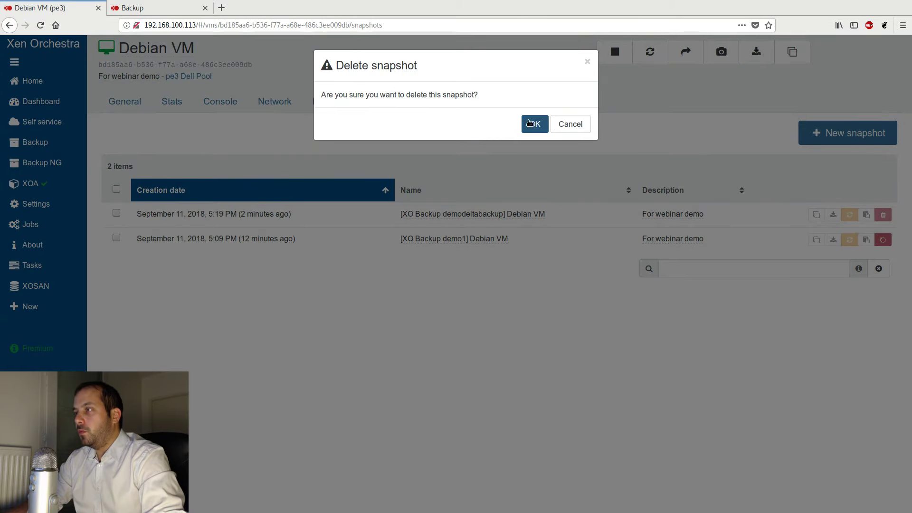
click(533, 124)
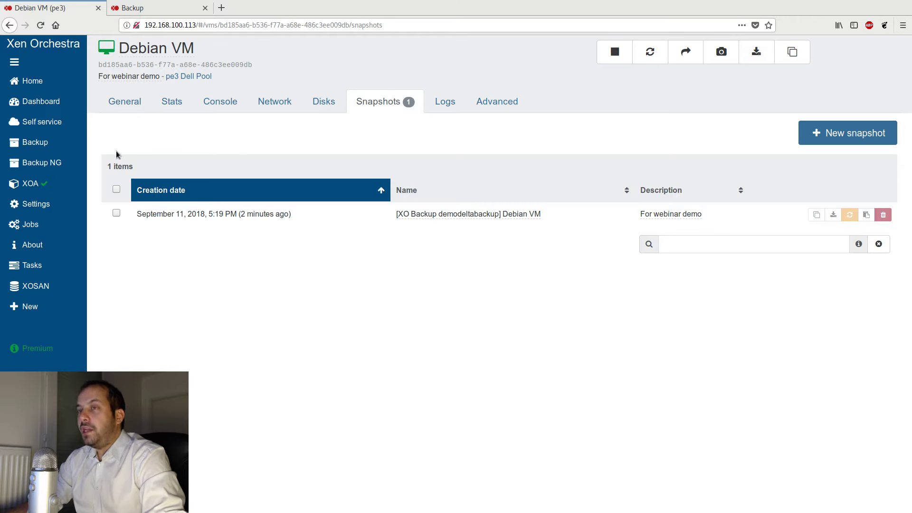
- Run the demodeltabackup job manually again from the Backup NG overview and confirm
mouse_move(91, 164)
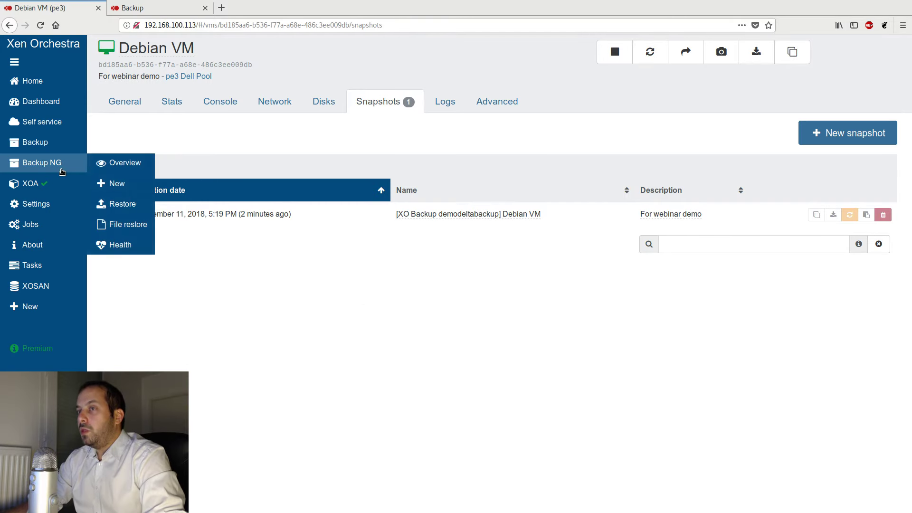
click(121, 163)
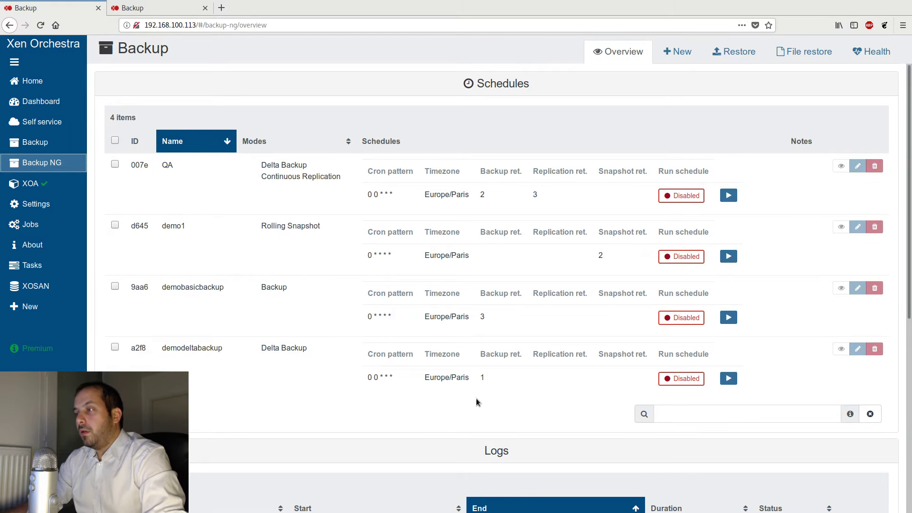
scroll(478, 397, down, 2)
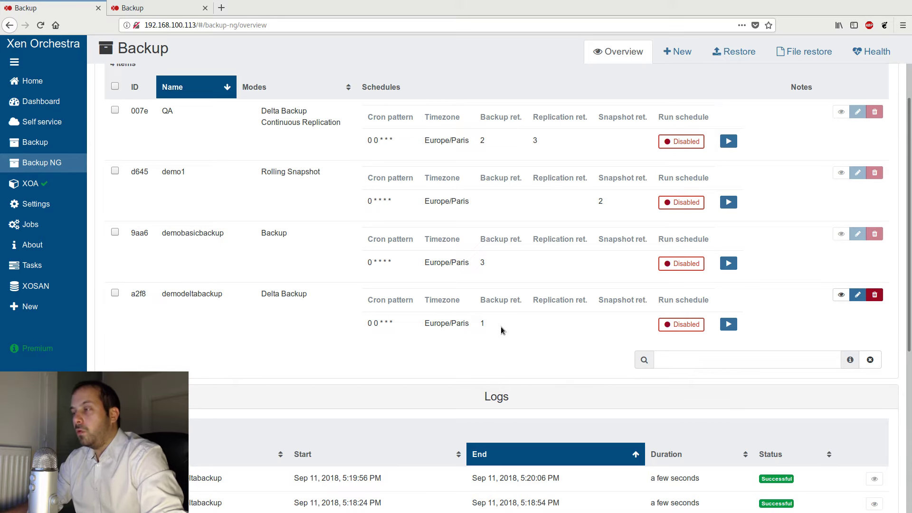
scroll(506, 326, down, 3)
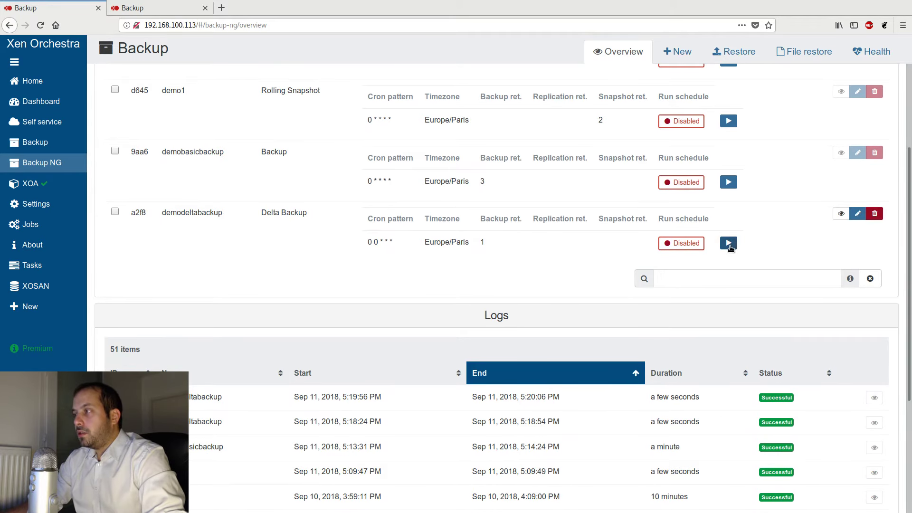
click(728, 243)
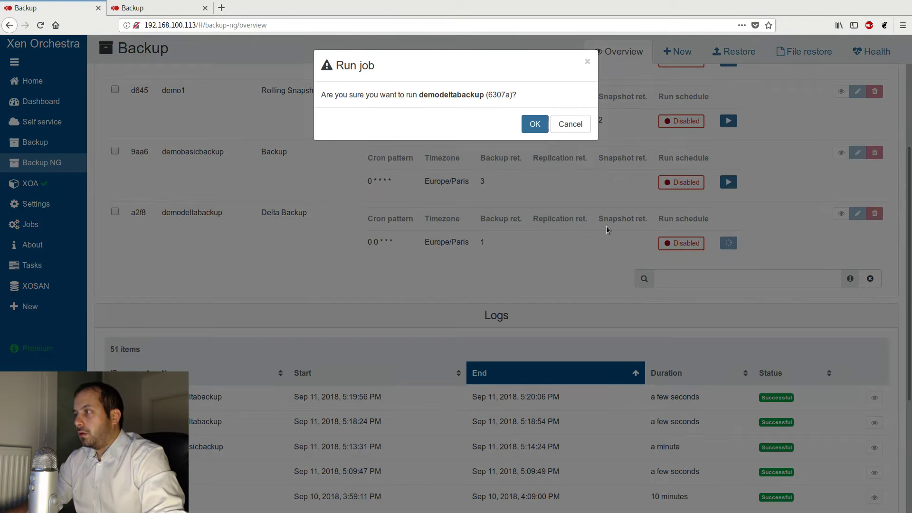
click(534, 123)
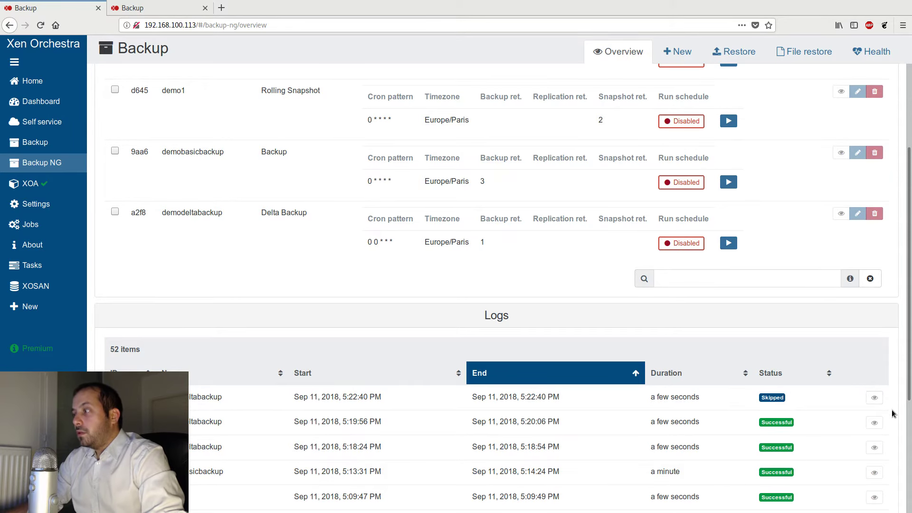
- Open the newest demodeltabackup log entry, read its status message, and close it
click(874, 398)
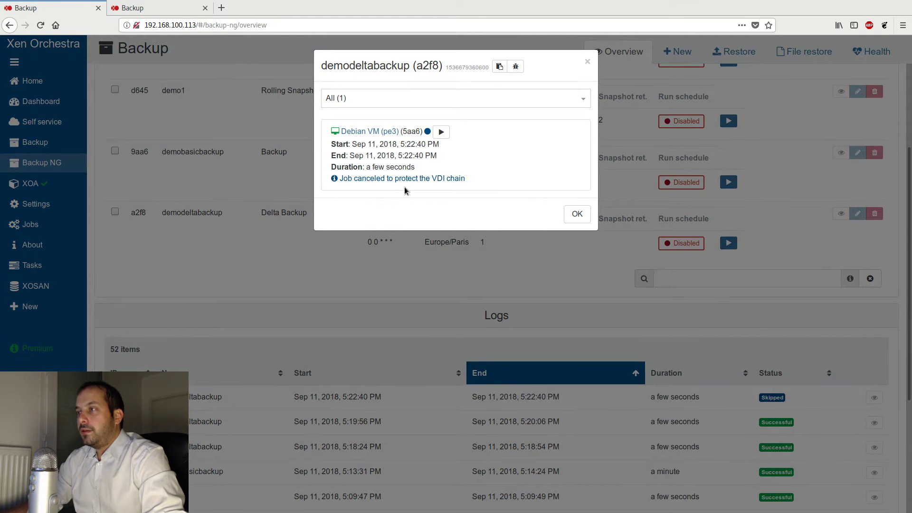
drag(467, 180, 340, 179)
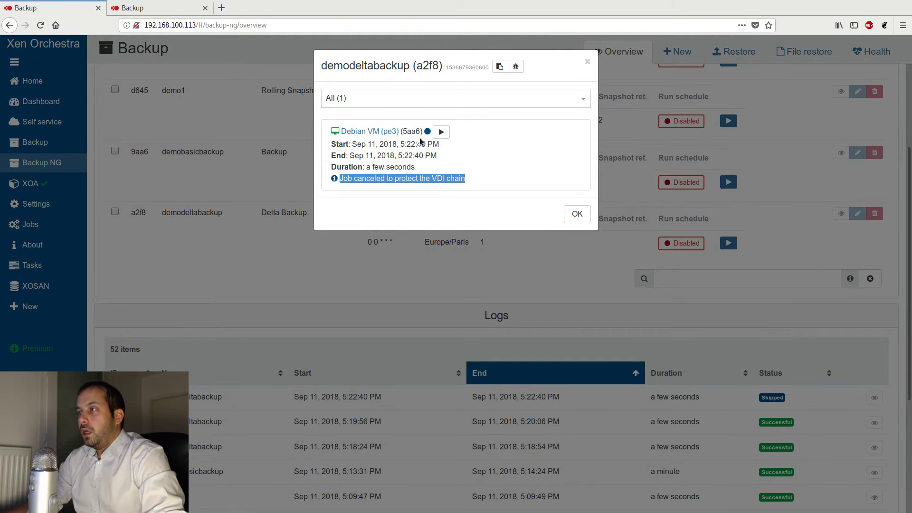
click(577, 214)
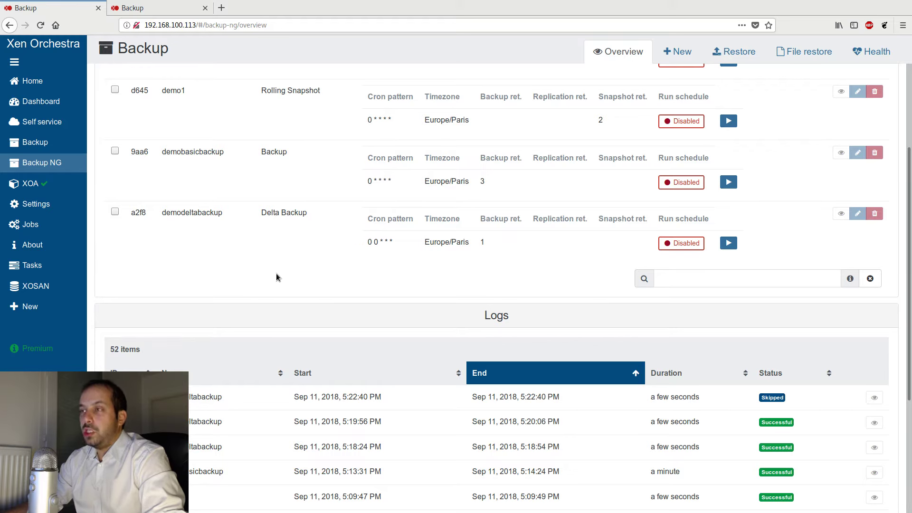
- Open the NVME storage repository's advanced details and examine the VDI to coalesce list
mouse_move(71, 80)
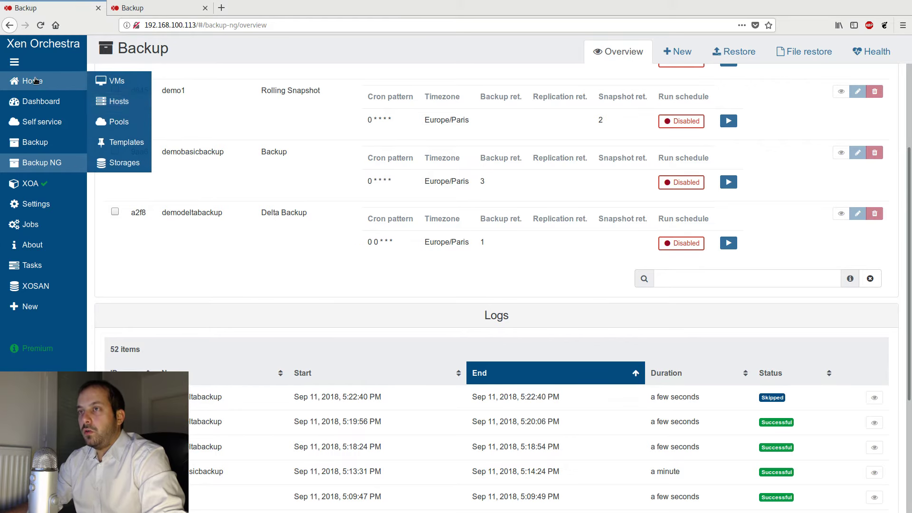
click(124, 163)
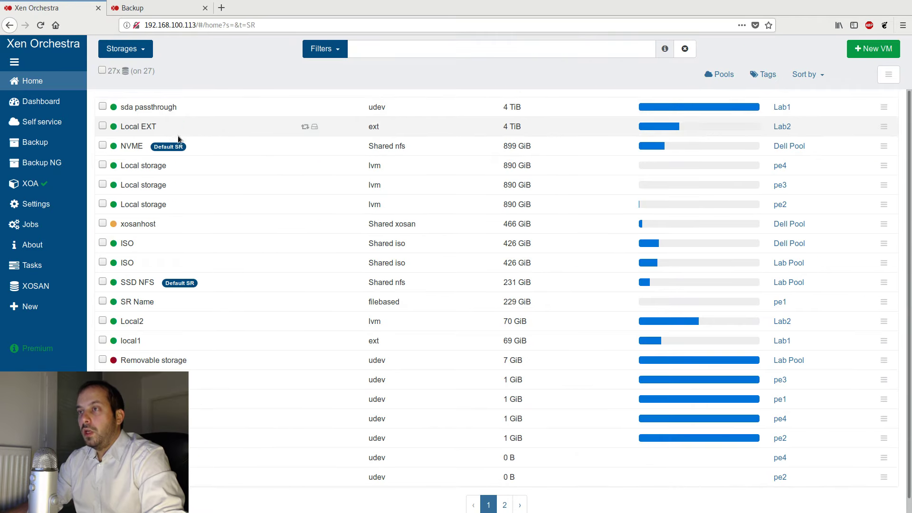
click(133, 151)
click(343, 101)
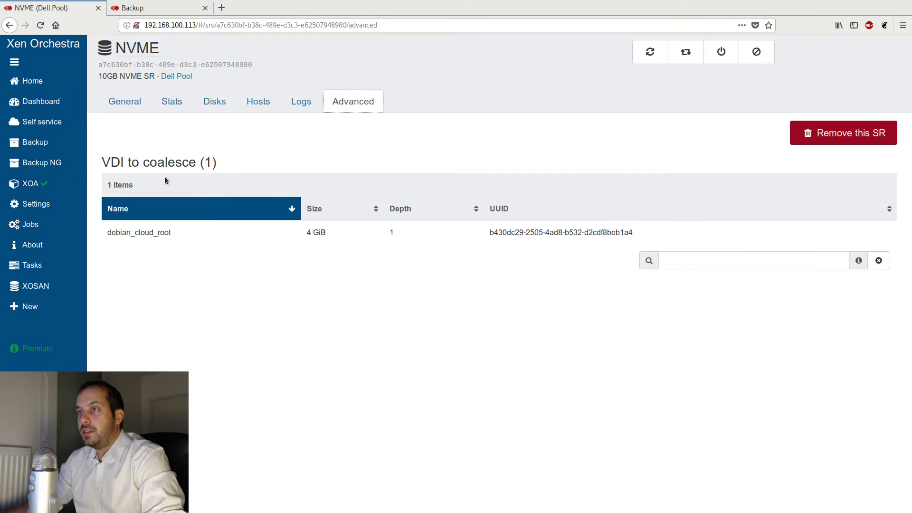
drag(102, 162, 188, 164)
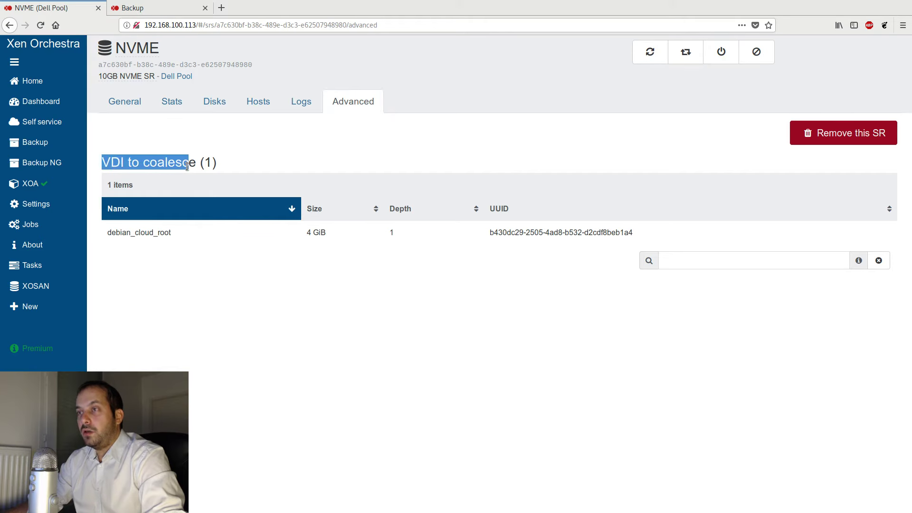
click(166, 233)
double_click(166, 233)
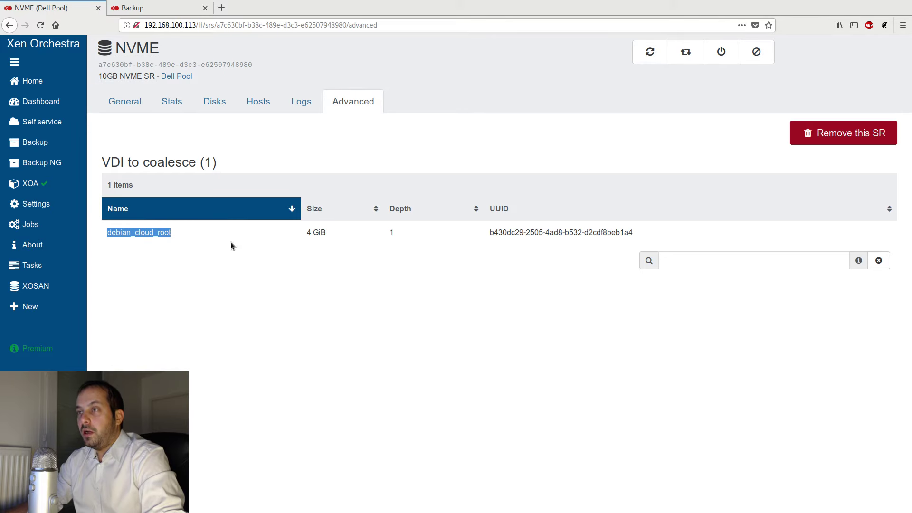
click(258, 247)
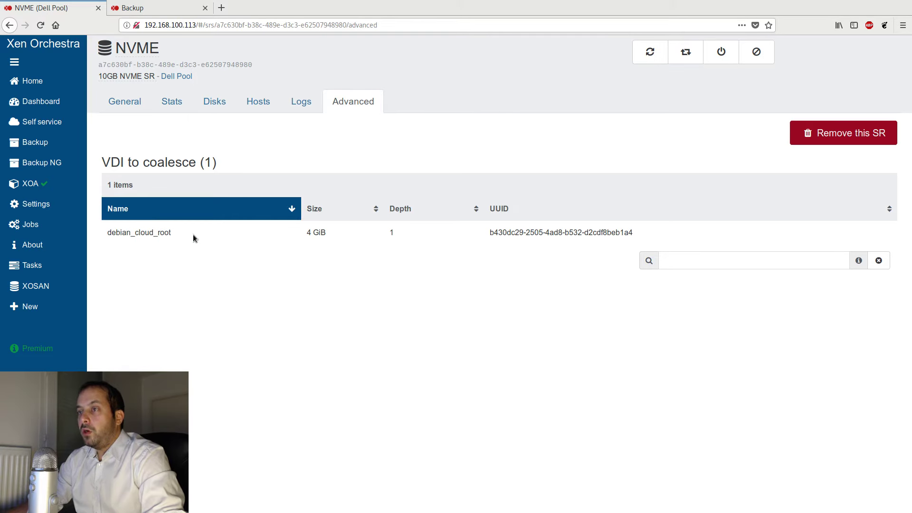
drag(117, 241, 193, 271)
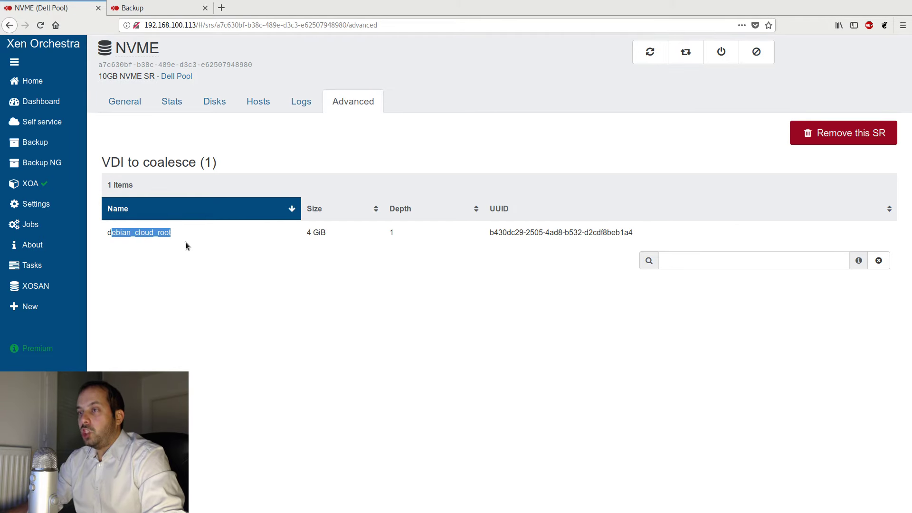
click(260, 294)
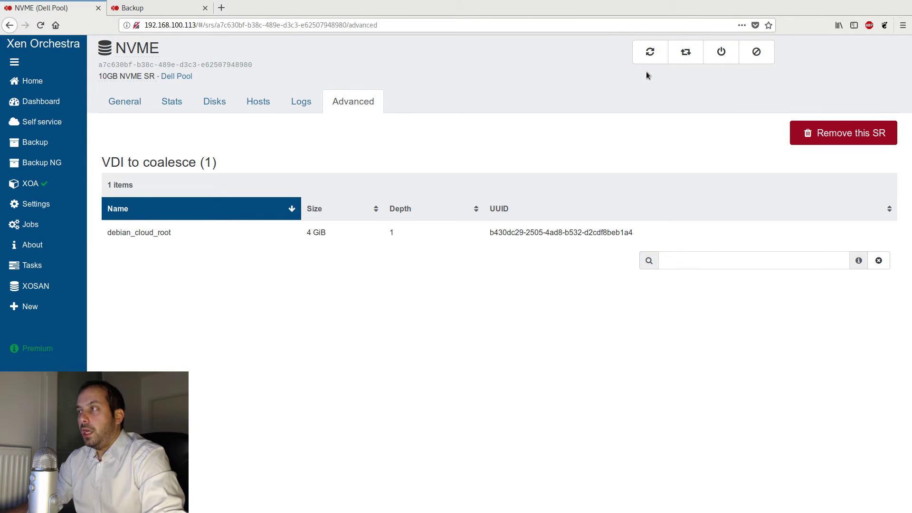
- Rescan the NVME storage repository to trigger coalescing of the pending VDI
click(650, 52)
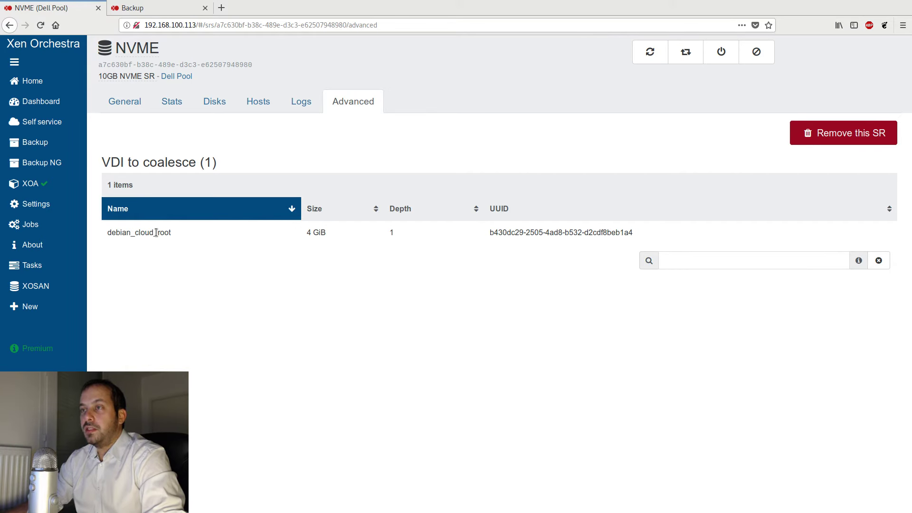
drag(171, 233, 104, 238)
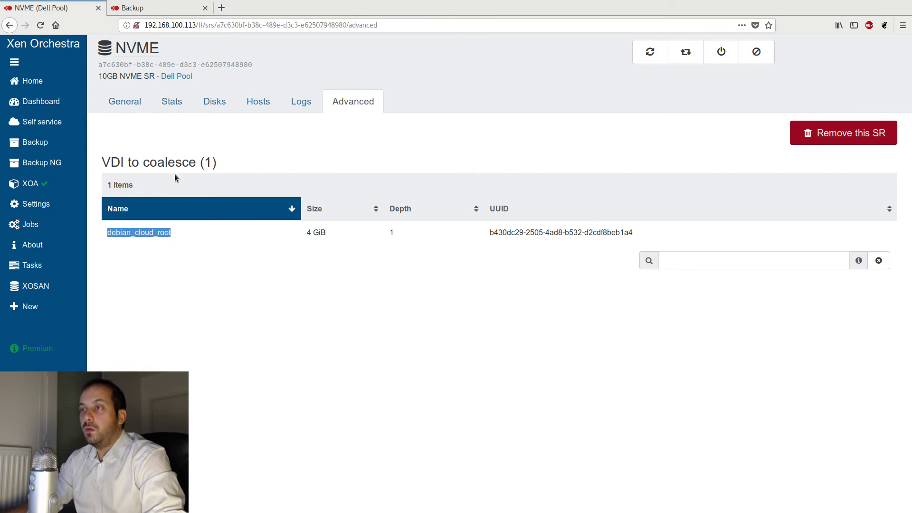
double_click(164, 163)
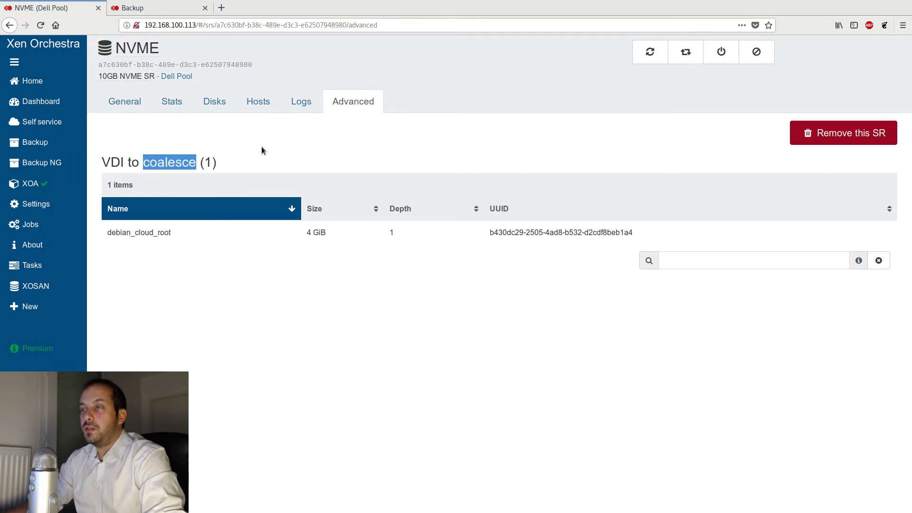
click(287, 144)
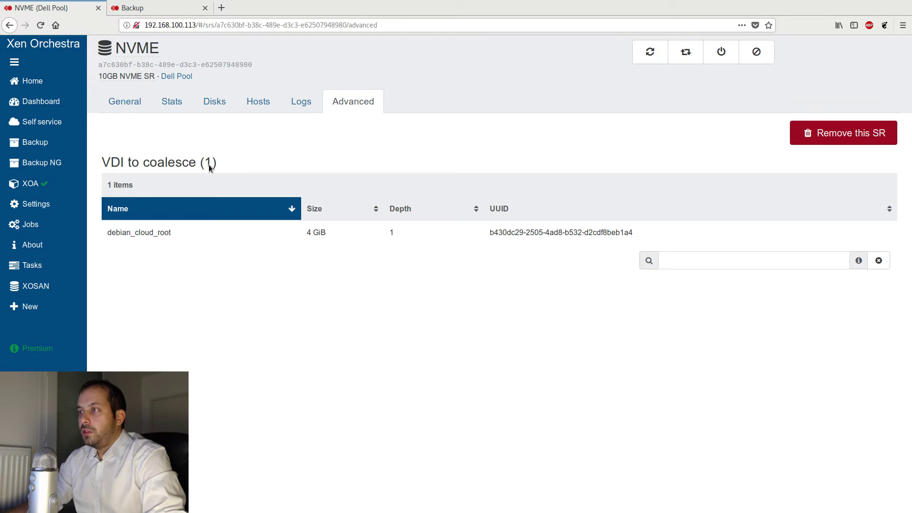
click(650, 52)
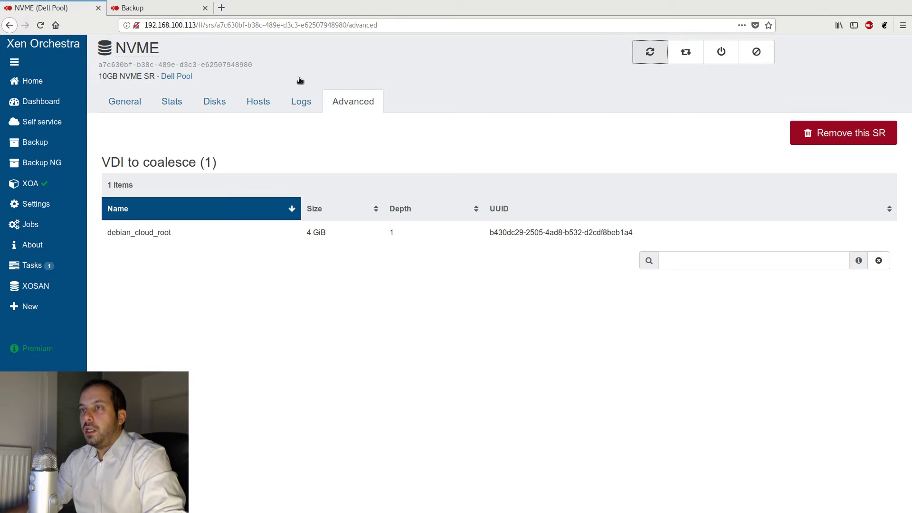
mouse_move(56, 163)
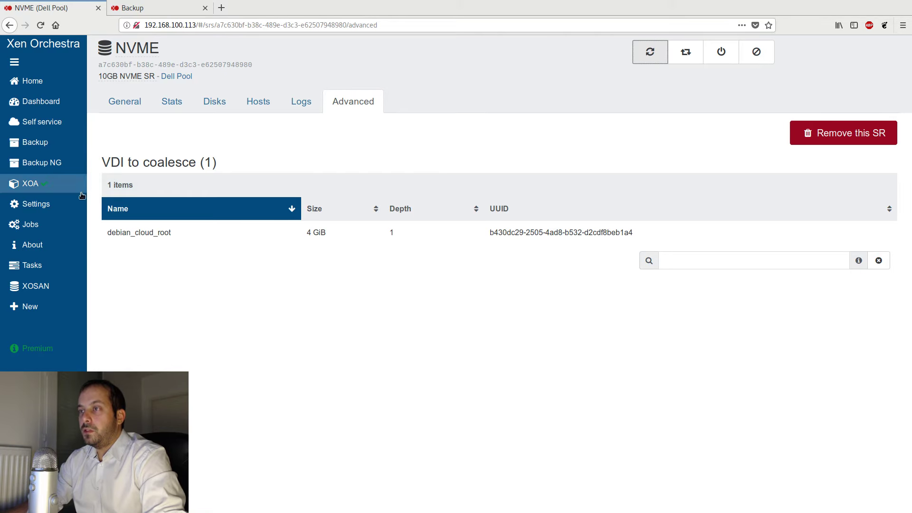
click(44, 166)
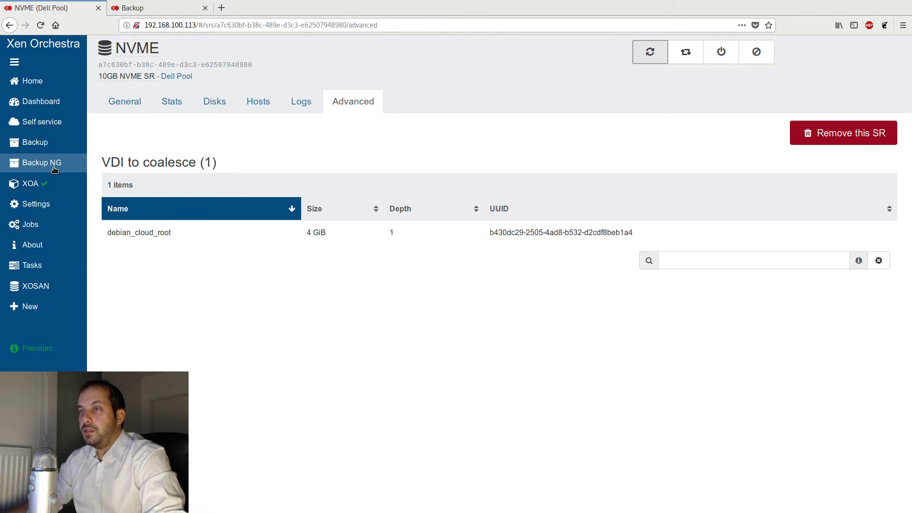
scroll(497, 292, down, 1)
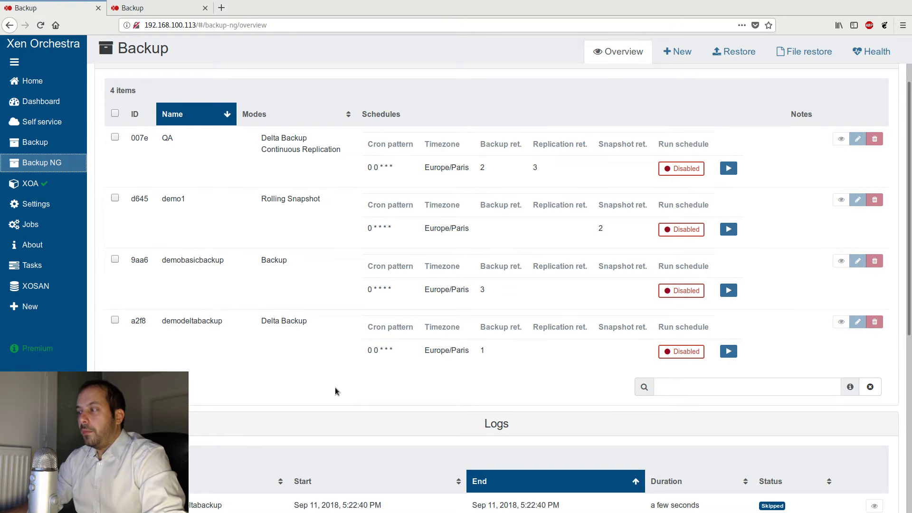
scroll(335, 391, down, 2)
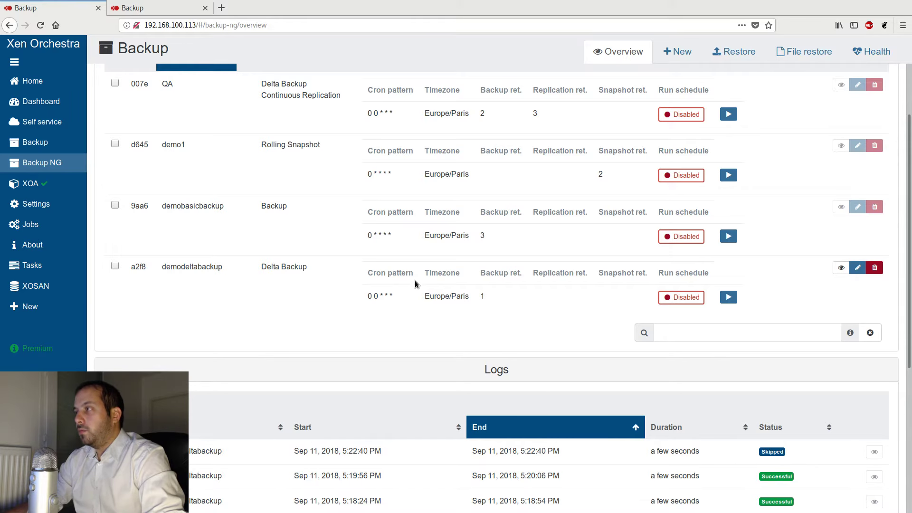
click(672, 58)
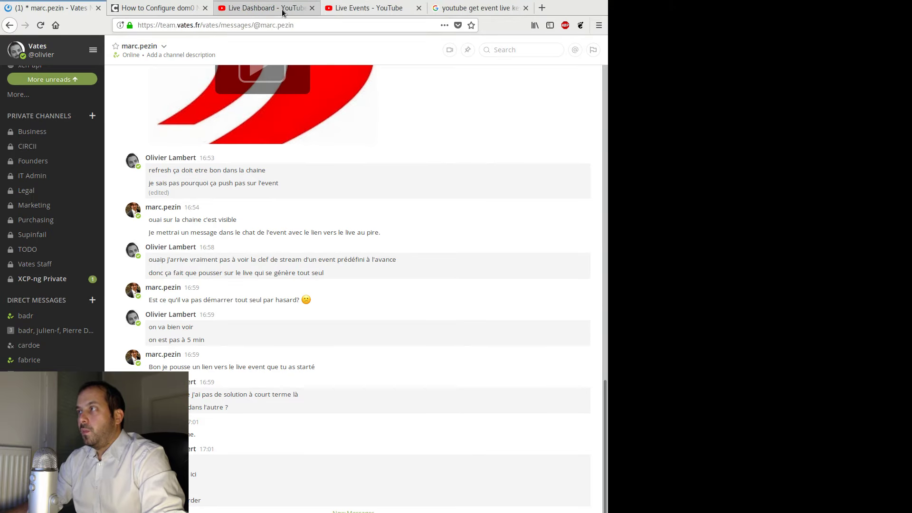
click(282, 11)
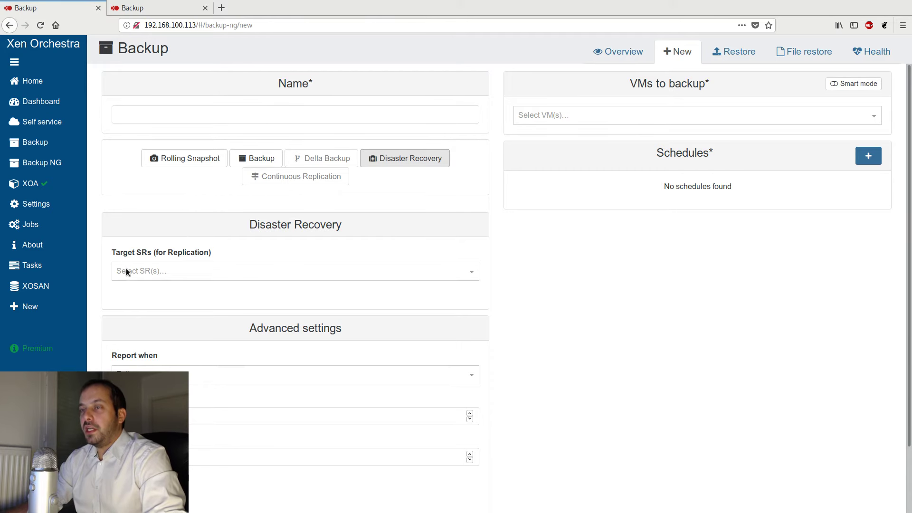
- Add the SSD NFS storage from Lab Pool as a Disaster Recovery target SR
click(157, 272)
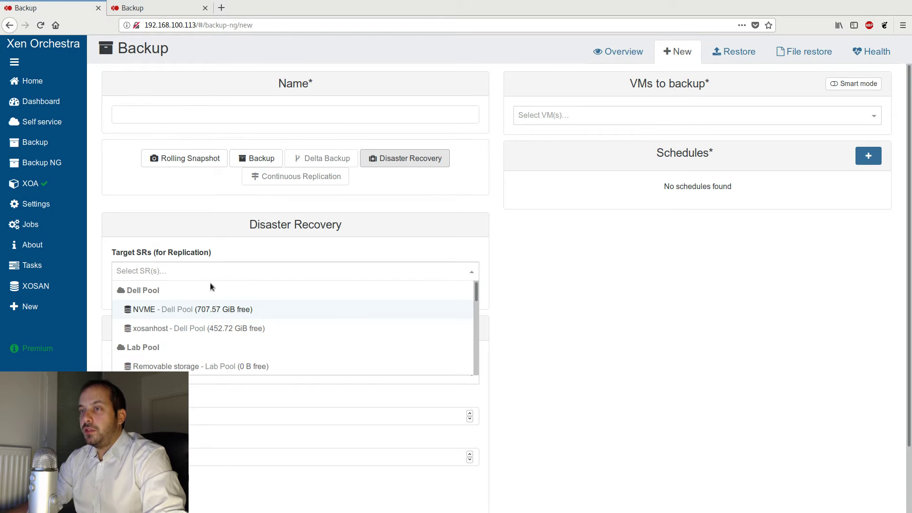
click(223, 253)
click(185, 275)
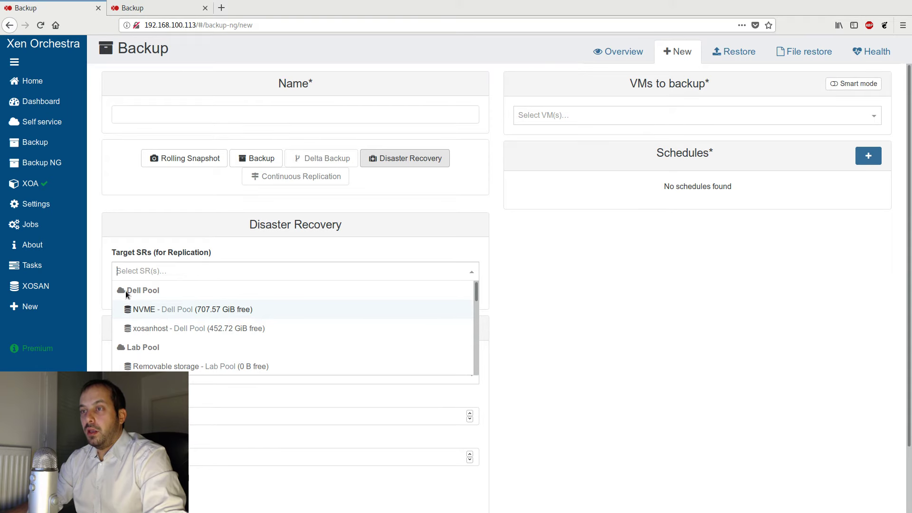
scroll(231, 303, down, 1)
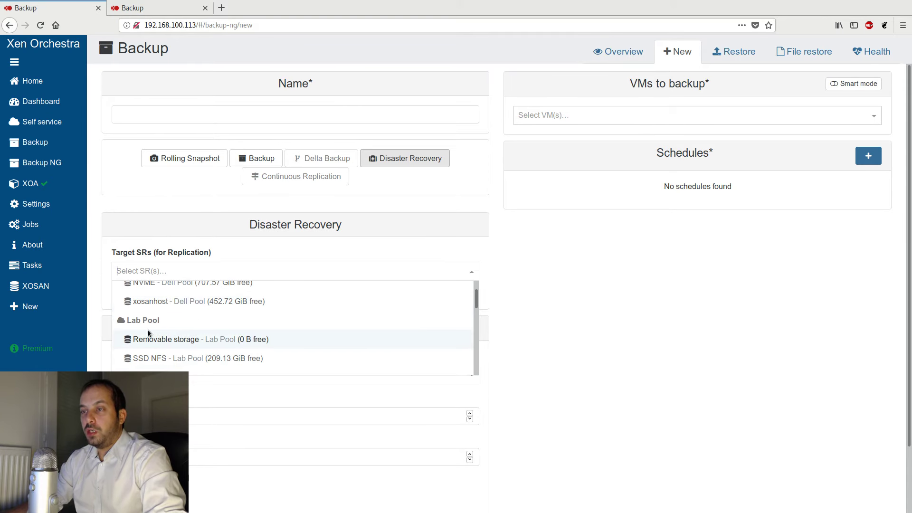
scroll(186, 321, down, 3)
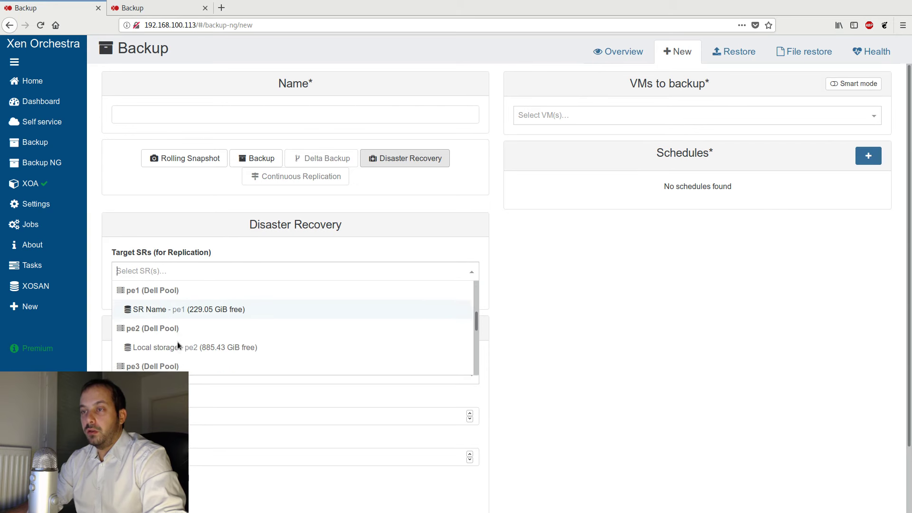
scroll(180, 335, down, 1)
scroll(190, 324, up, 3)
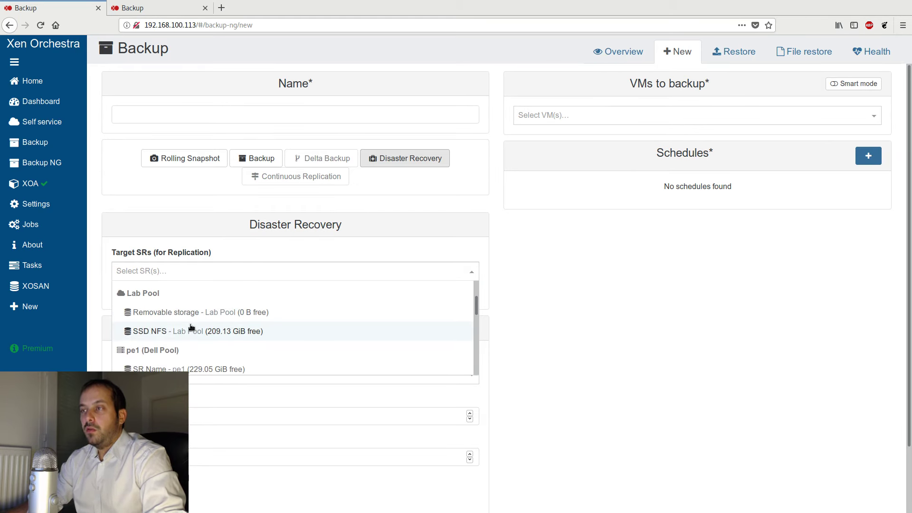
scroll(185, 321, down, 3)
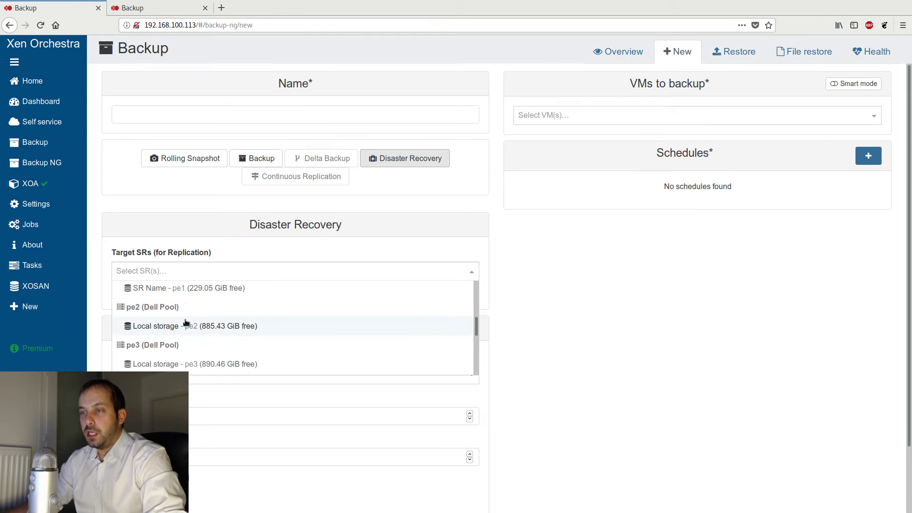
scroll(209, 320, up, 3)
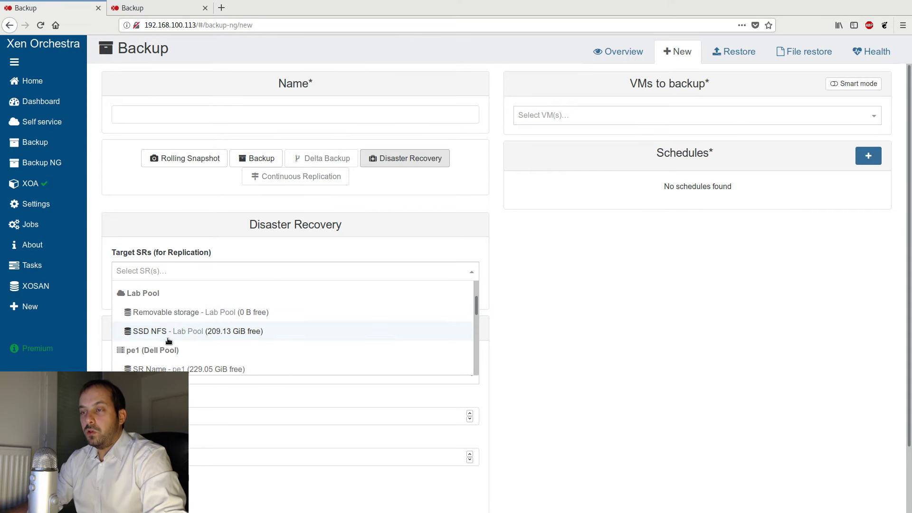
click(167, 335)
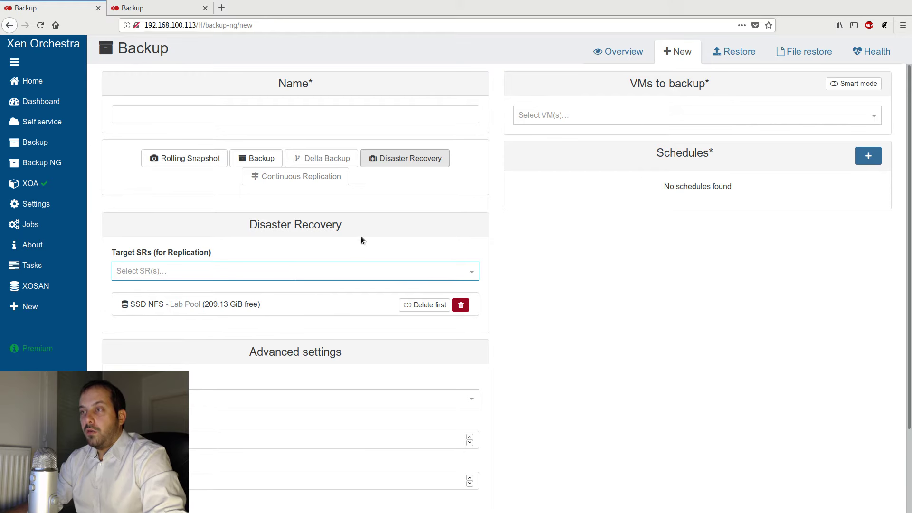
click(156, 307)
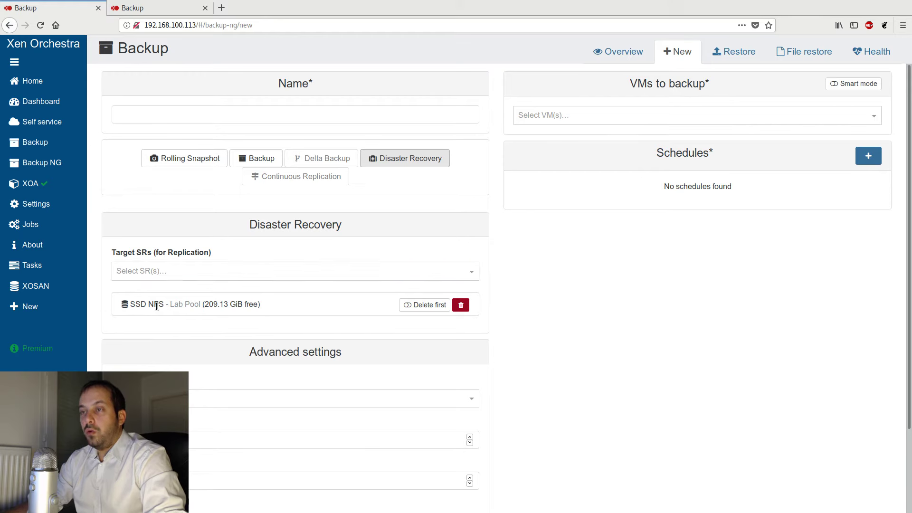
- Add the pe2 Local storage as a target SR and remove the SSD NFS target
click(181, 271)
scroll(196, 318, down, 5)
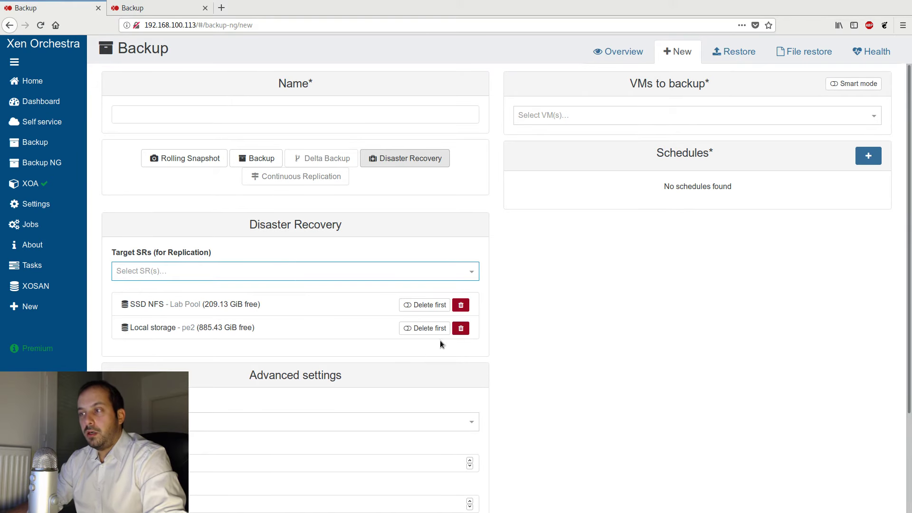
click(461, 304)
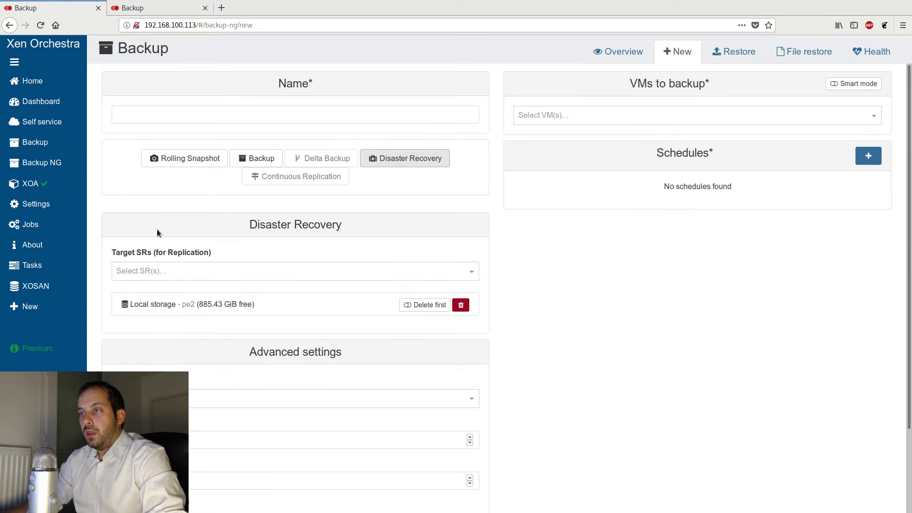
- Name the job demoDR and select Debian VM (pe3) as the VM to back up
click(259, 114)
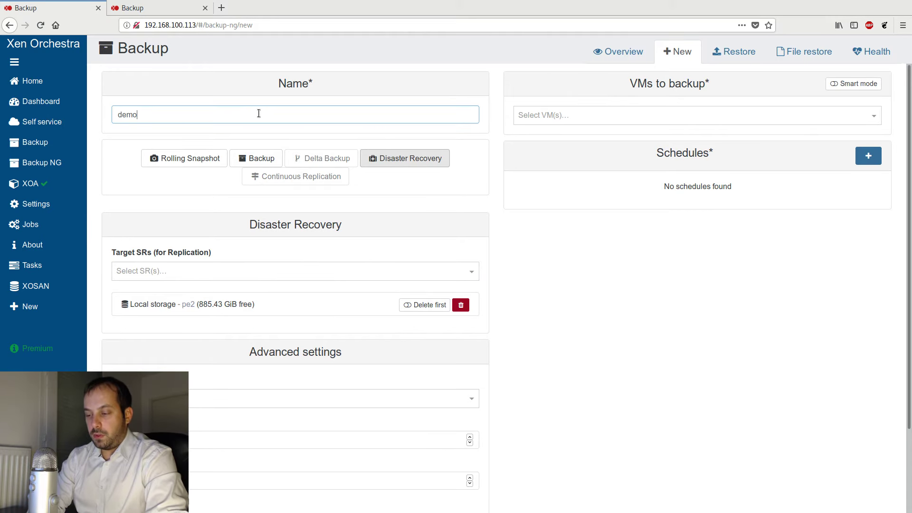
text(demoDR)
click(686, 117)
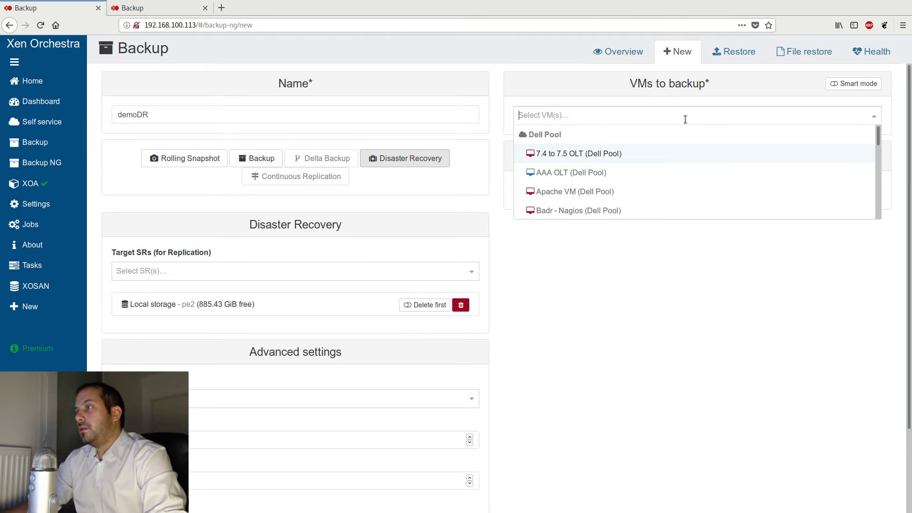
text(debian)
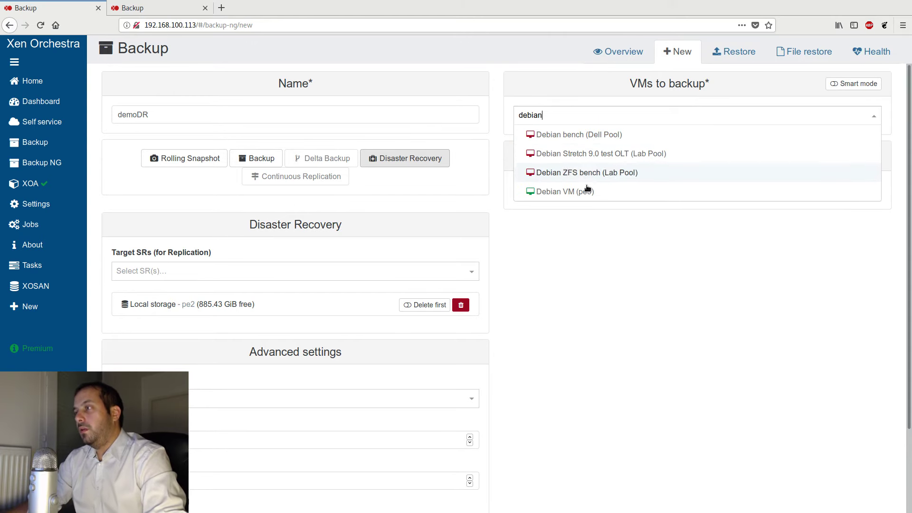
click(594, 192)
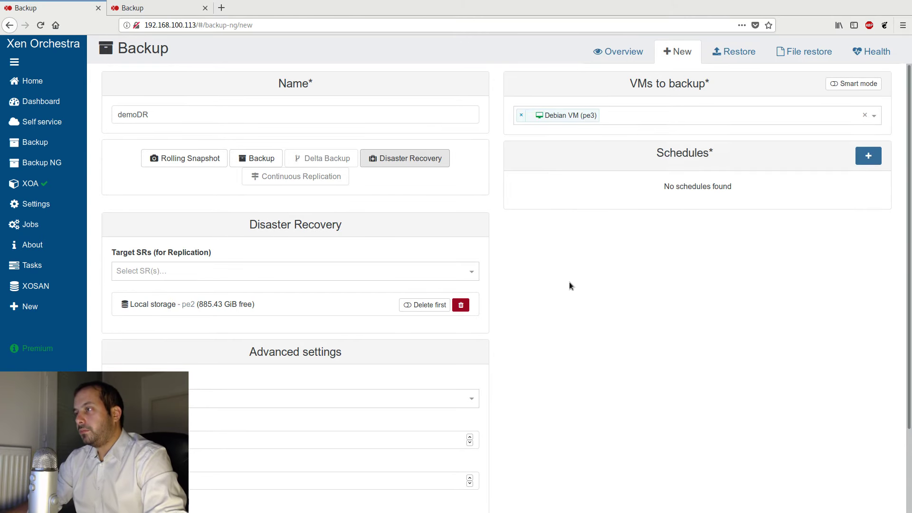
- Add a schedule named whatever and save it
click(868, 156)
click(542, 254)
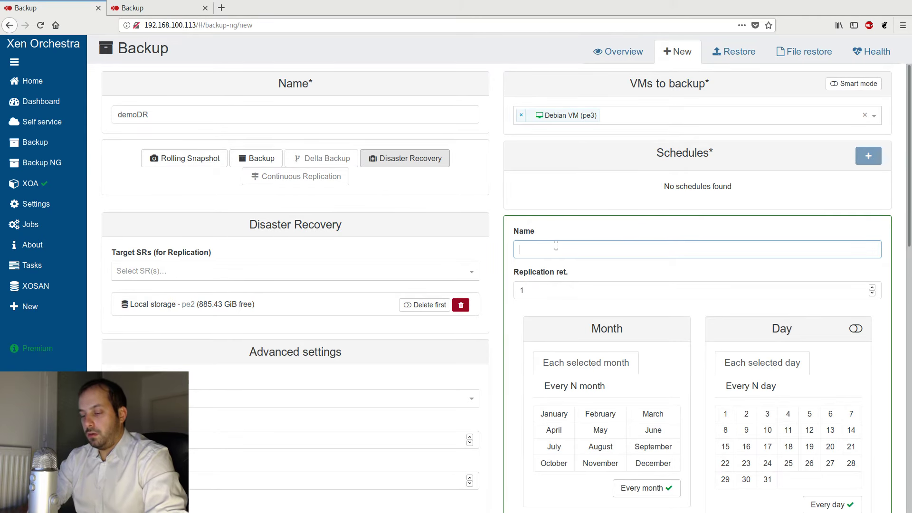
text(whatever)
scroll(557, 285, down, 10)
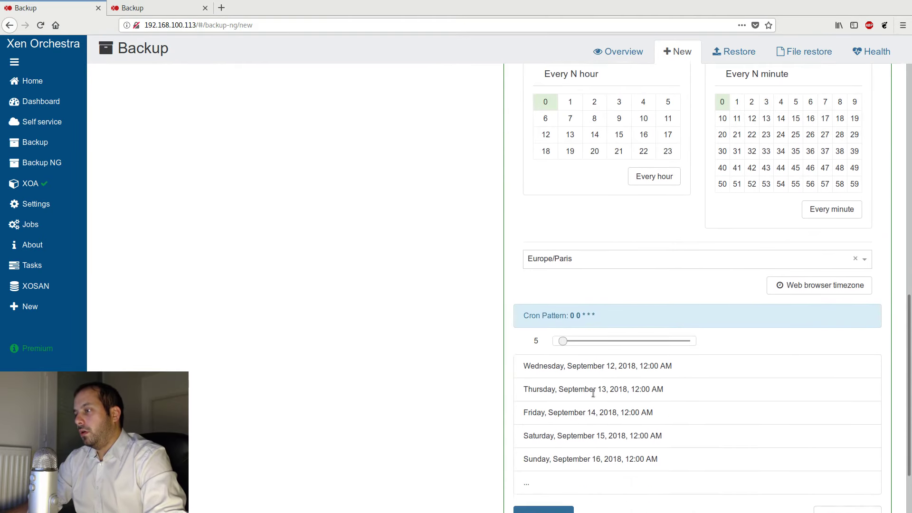
click(541, 446)
scroll(176, 258, up, 2)
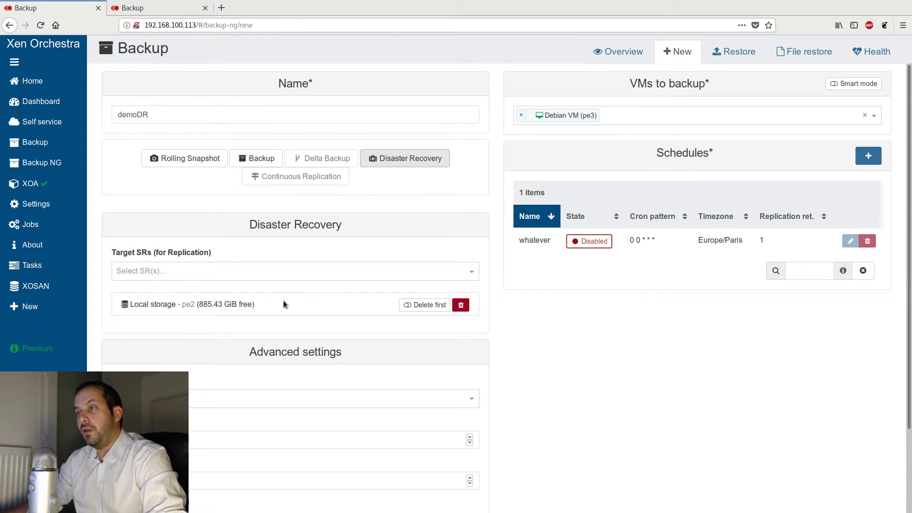
- Create the demoDR Disaster Recovery job
scroll(282, 295, down, 2)
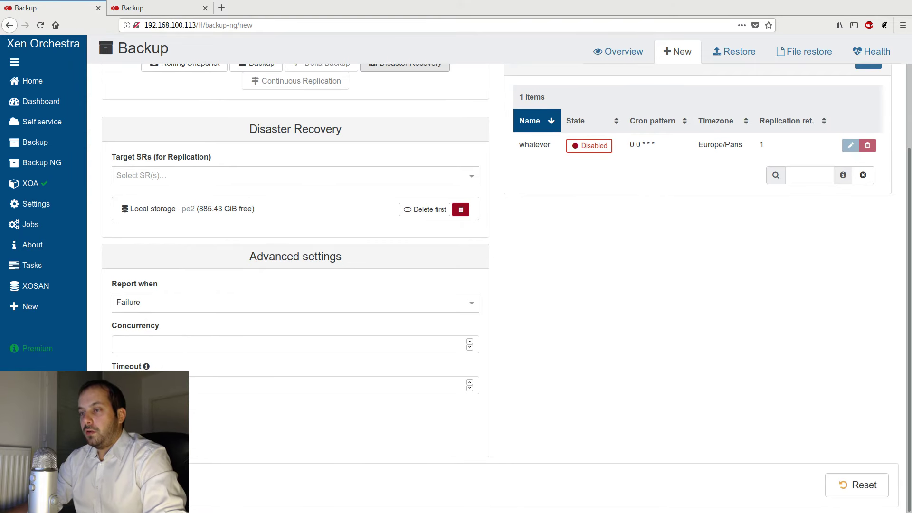
click(132, 485)
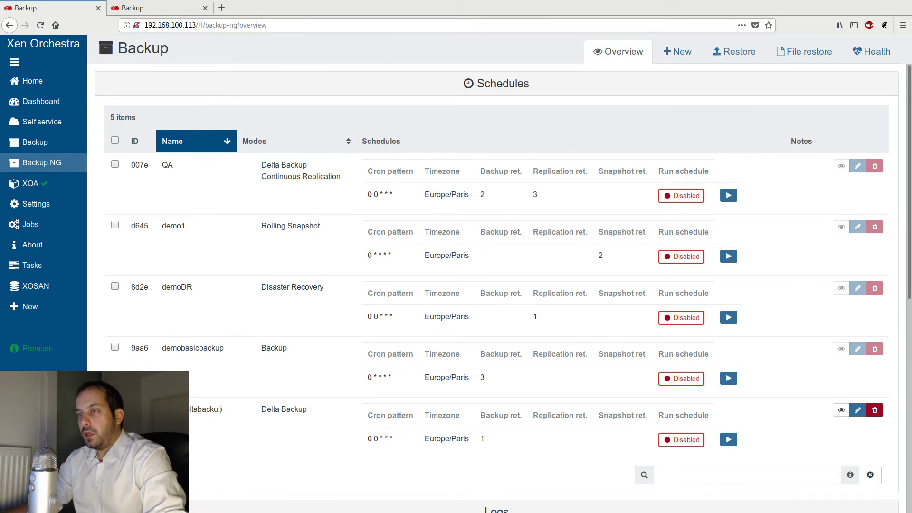
drag(145, 287, 234, 301)
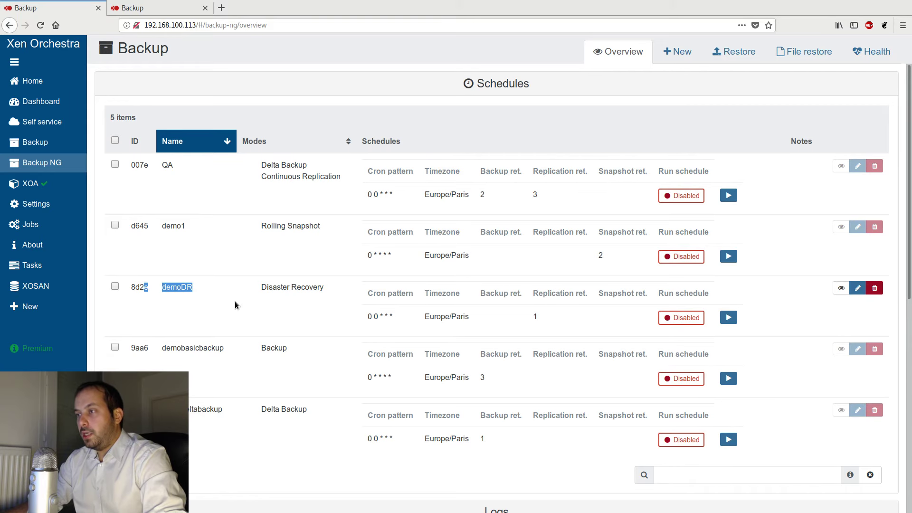
- Run the demoDR job manually from the Backup NG overview and confirm
scroll(697, 316, down, 3)
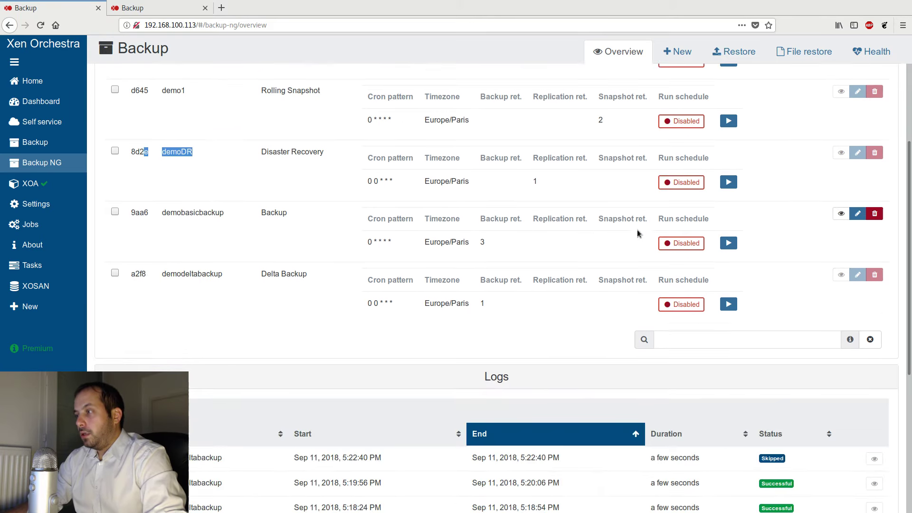
click(729, 183)
click(533, 124)
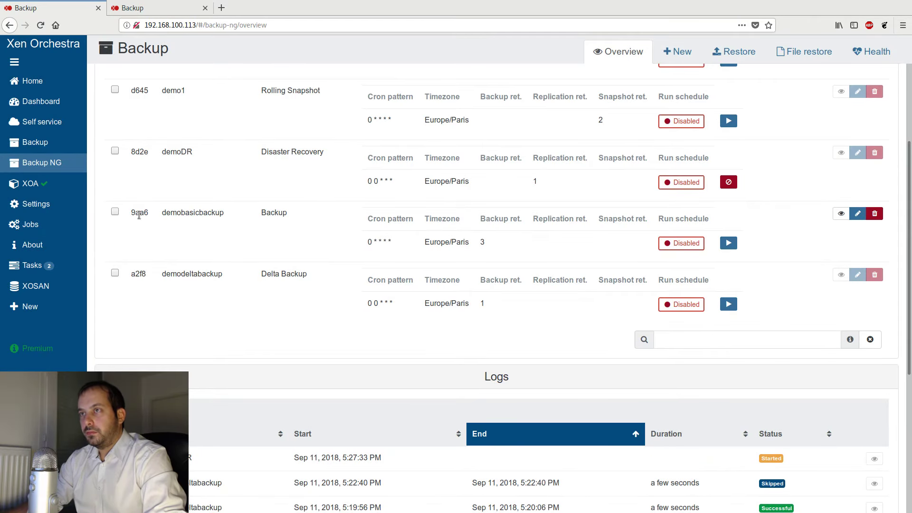
- Open the Tasks page and examine the running demoDR export and import tasks
click(68, 271)
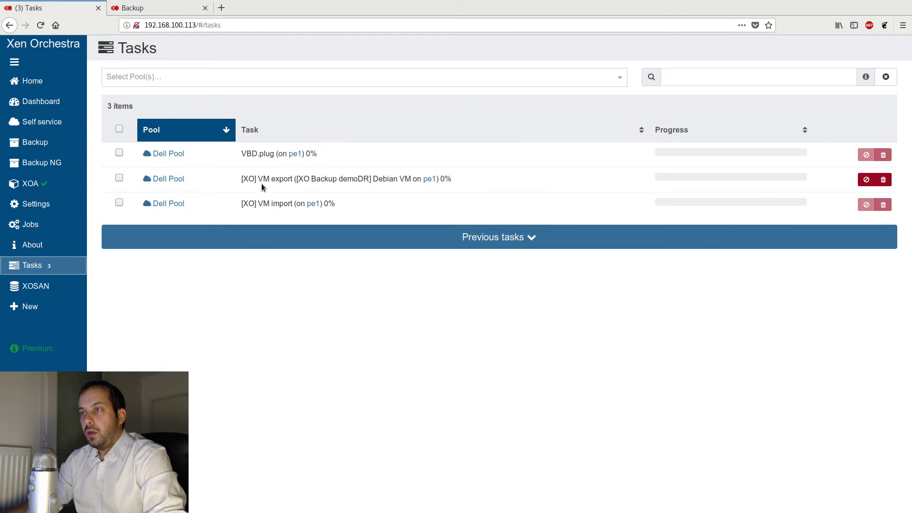
drag(258, 179, 287, 176)
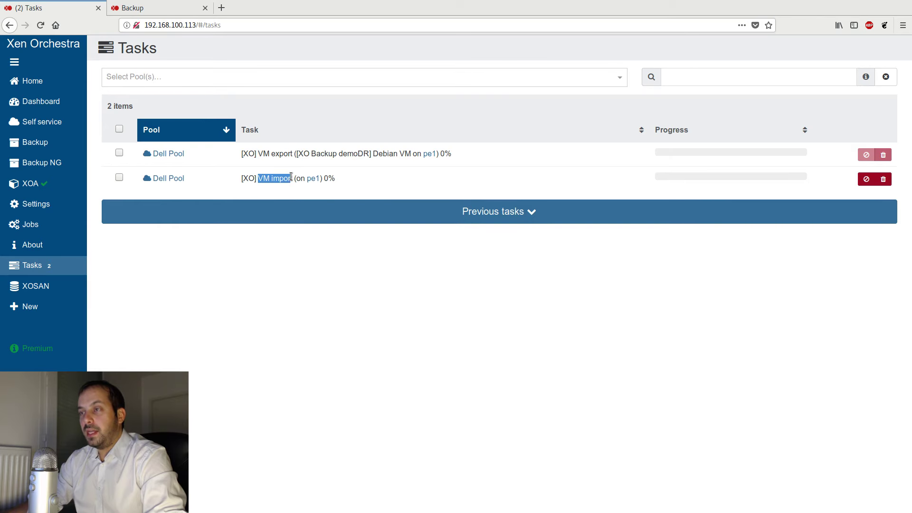
click(282, 167)
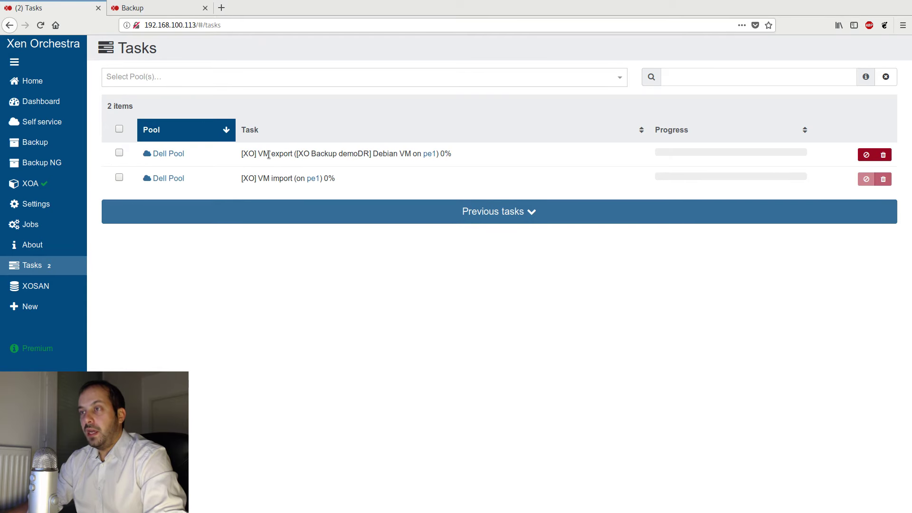
drag(269, 155, 290, 155)
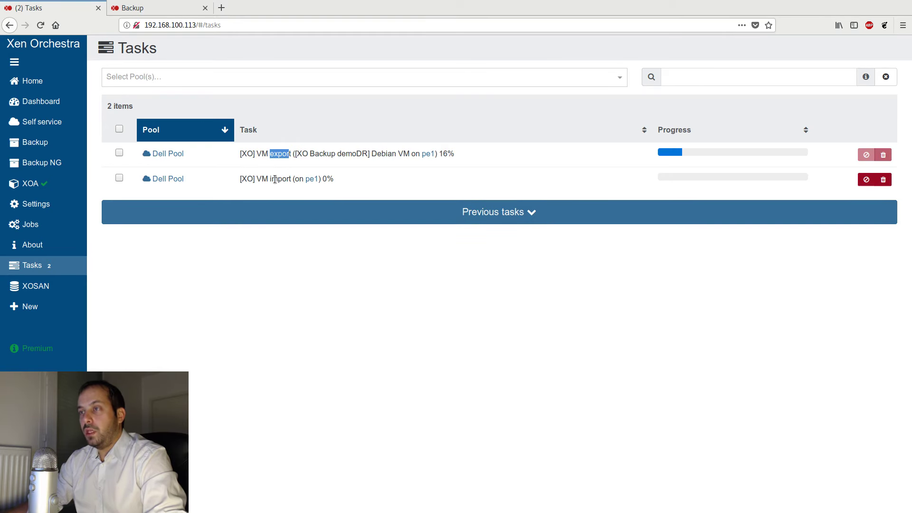
- Search the VM list for Debian and open the Debian VM - demoDR replica
click(34, 82)
key(ctrl+a)
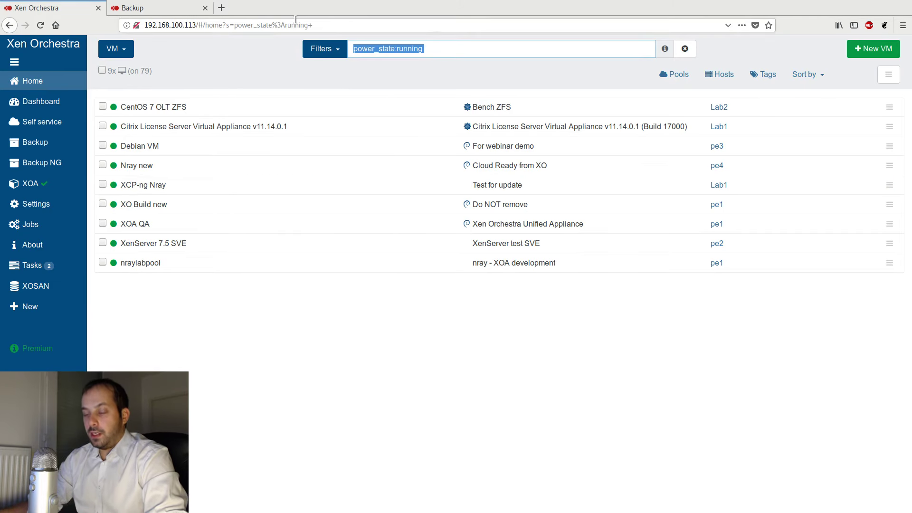
text(Debian)
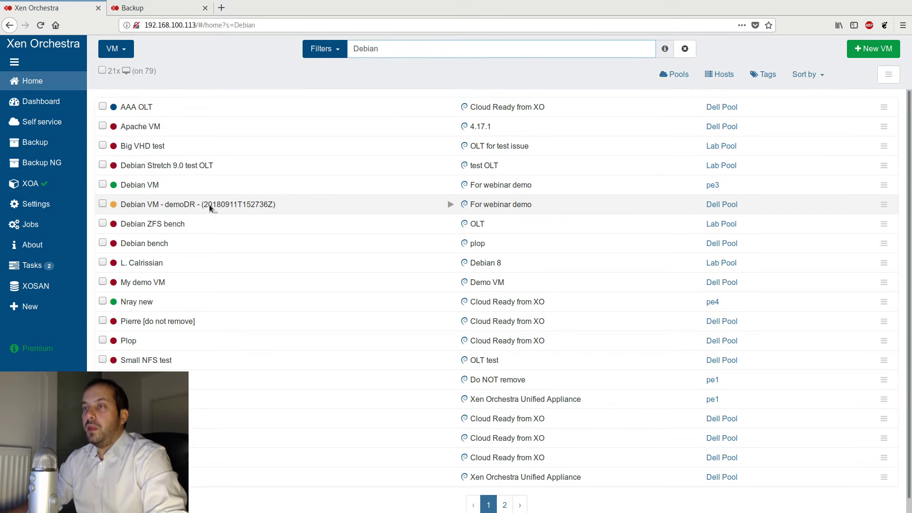
click(186, 205)
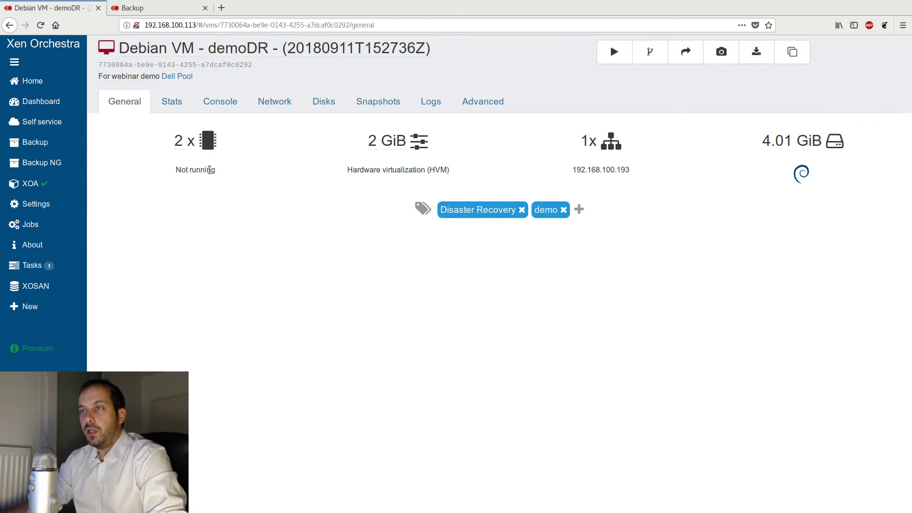
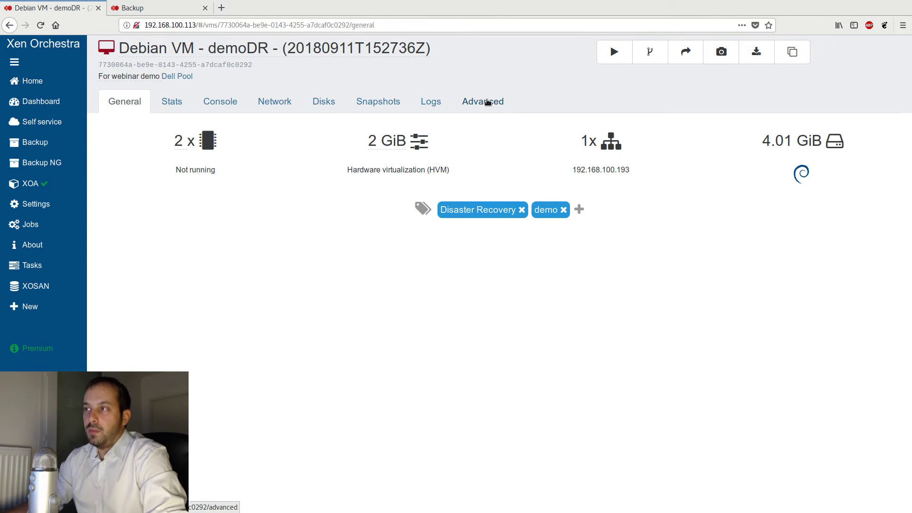
- Remove the Debian VM - demoDR replica and confirm the deletion
click(488, 102)
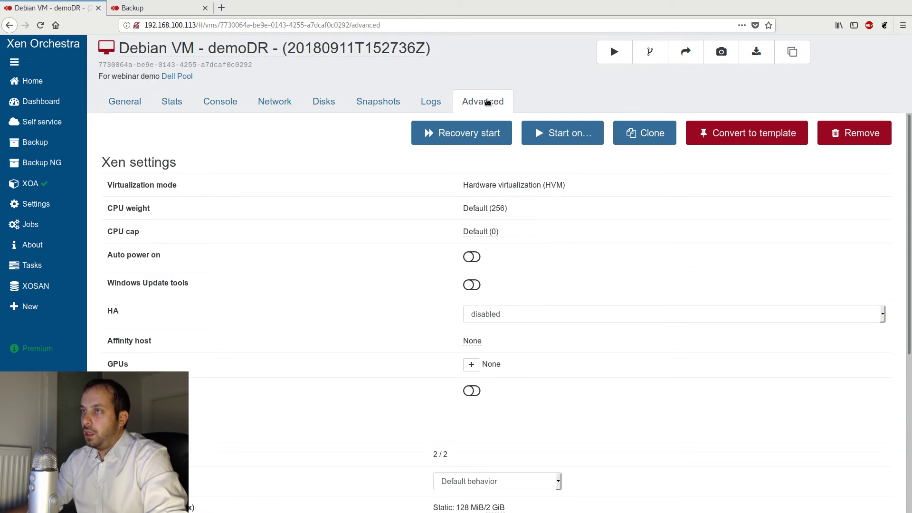
click(855, 133)
click(534, 125)
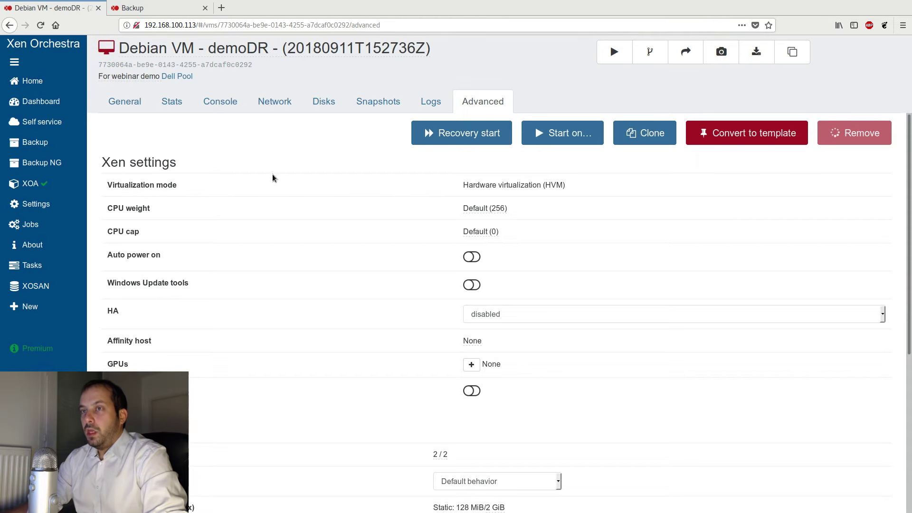
- Start a new Backup NG job named CR in Continuous Replication mode, targeting the SSD NFS storage on Lab Pool
click(42, 162)
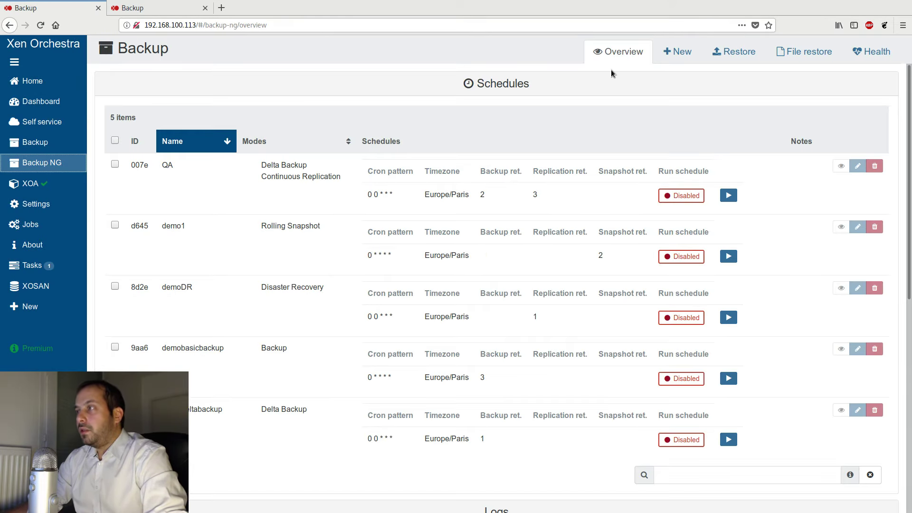
click(676, 51)
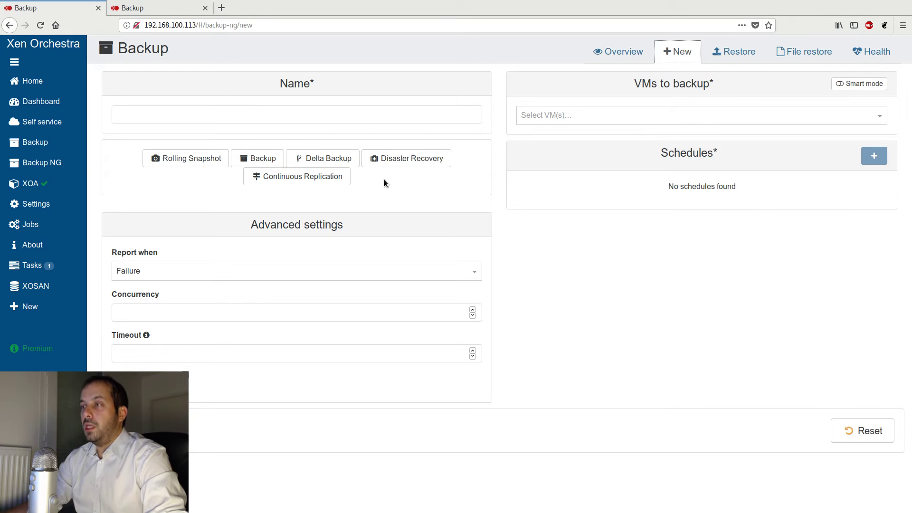
click(278, 182)
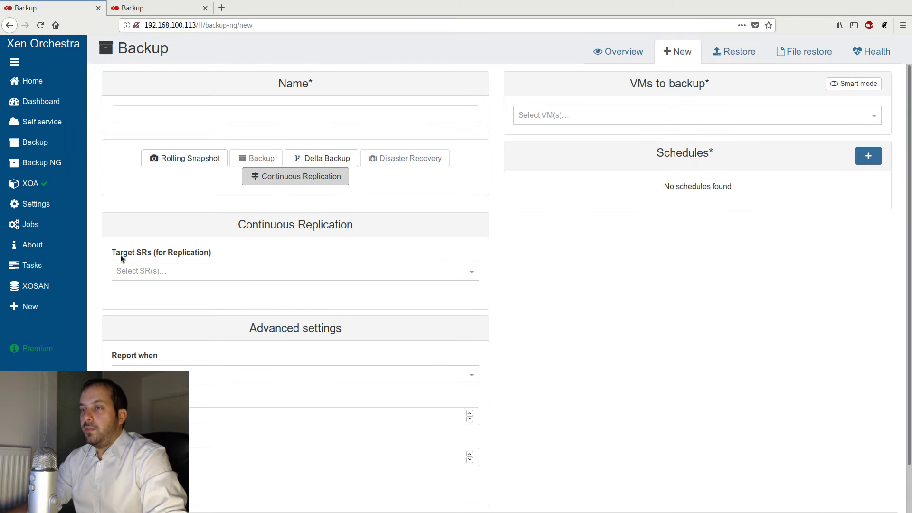
click(148, 252)
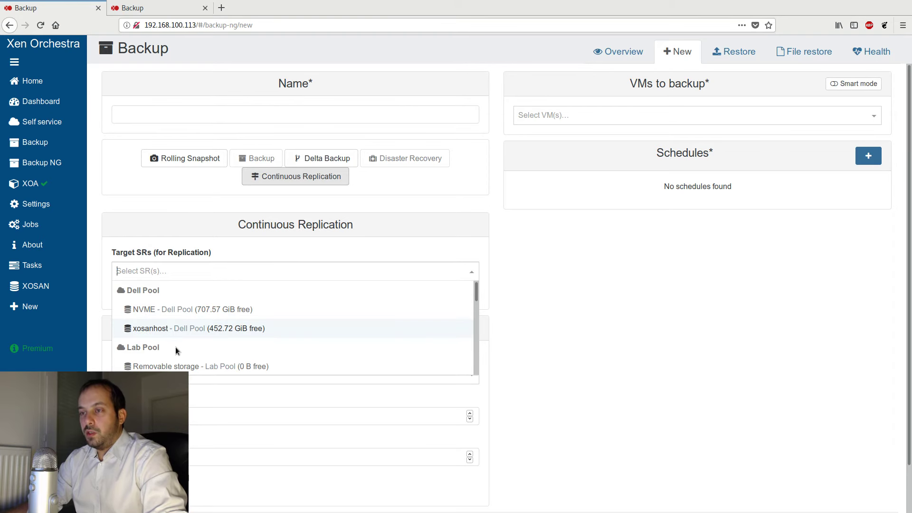
scroll(179, 344, down, 5)
scroll(199, 314, down, 2)
scroll(190, 304, up, 5)
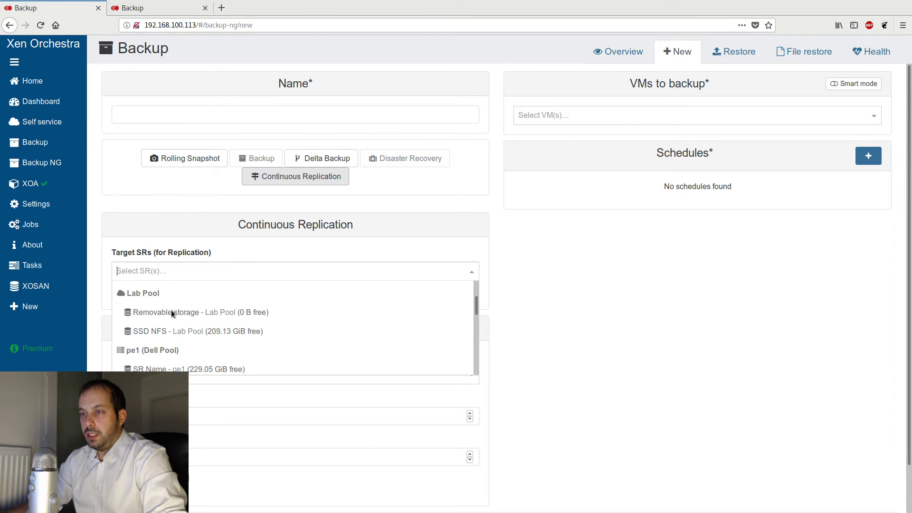
click(158, 337)
click(423, 216)
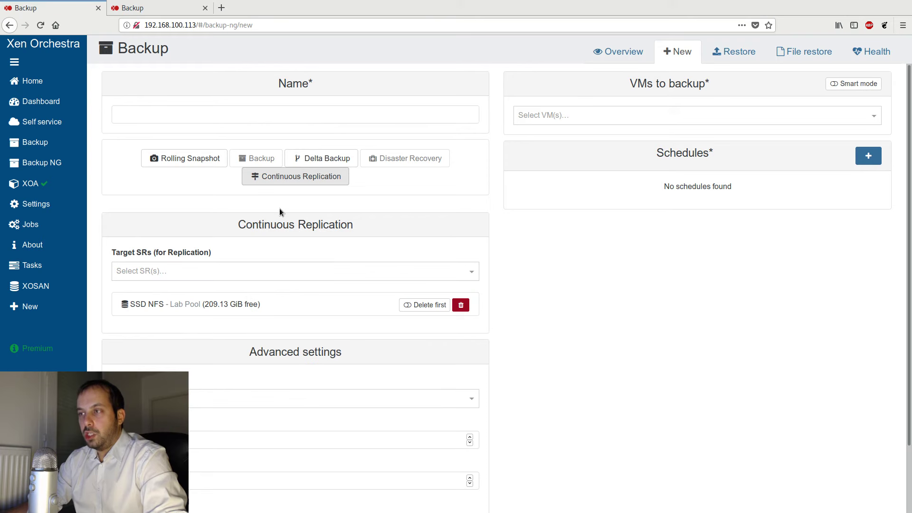
click(224, 110)
text(CR)
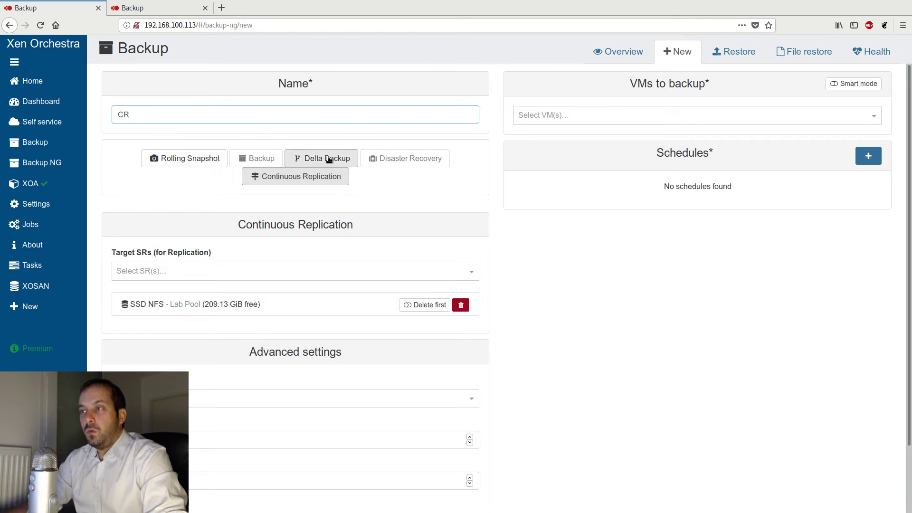
click(370, 177)
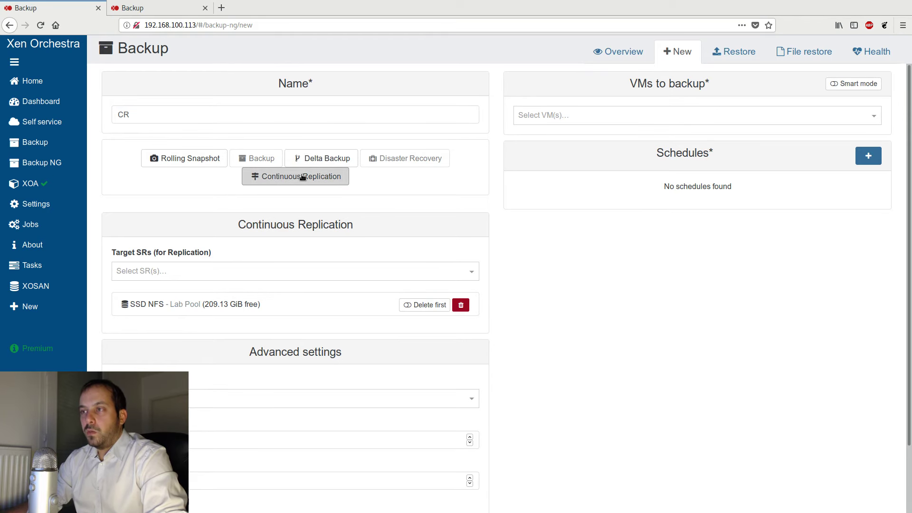
click(342, 176)
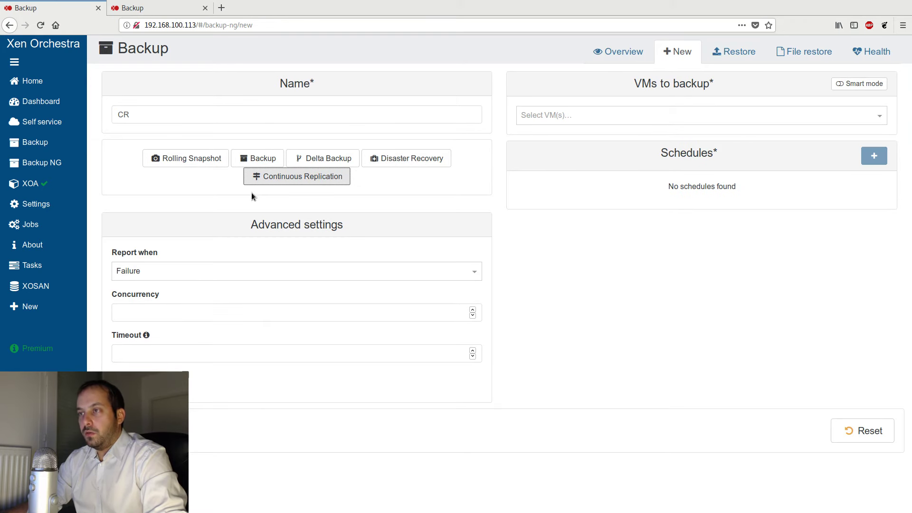
click(303, 180)
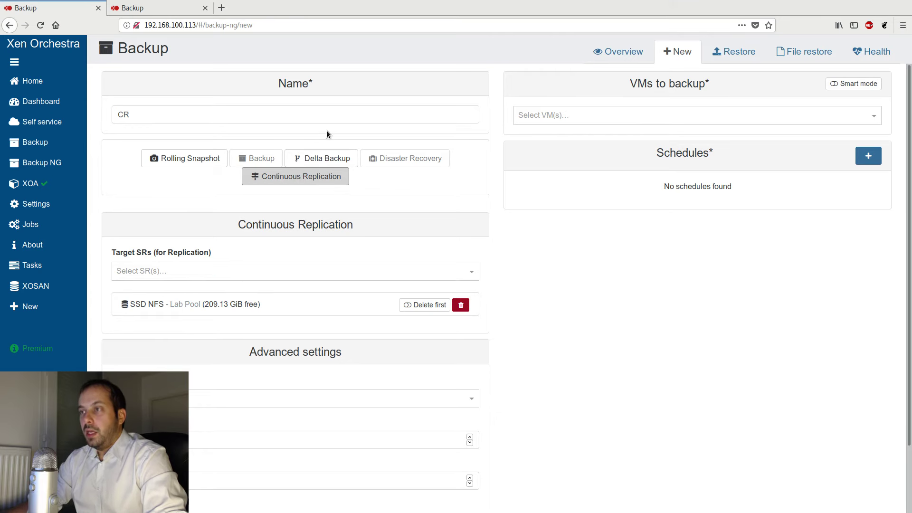
- Select the Debian VM on pe3 as the VM to replicate
click(651, 114)
text(De)
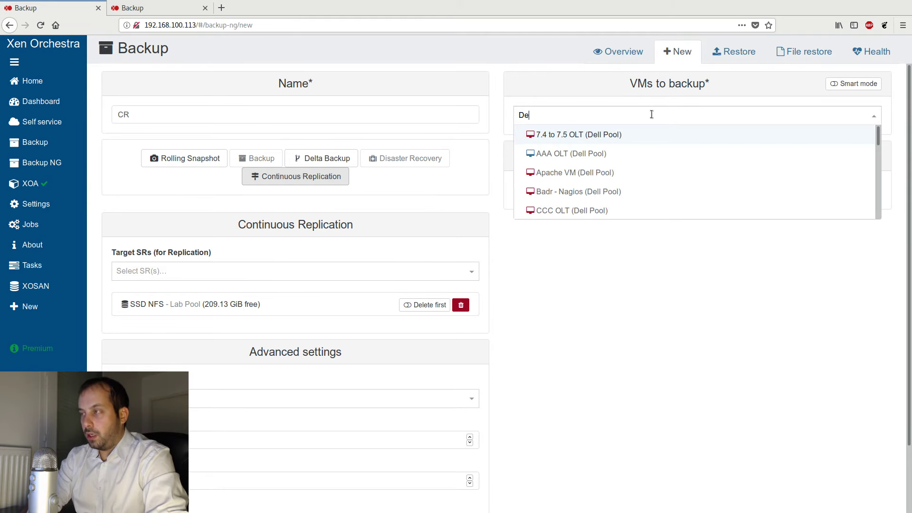
text(bian)
click(604, 193)
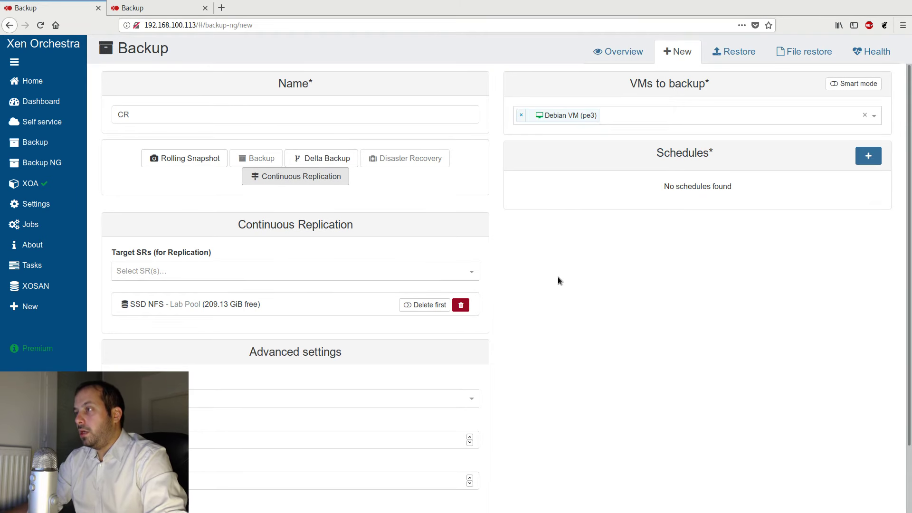
- Add a schedule named bla with its default timing and retention, and create the CR job
click(869, 155)
click(535, 248)
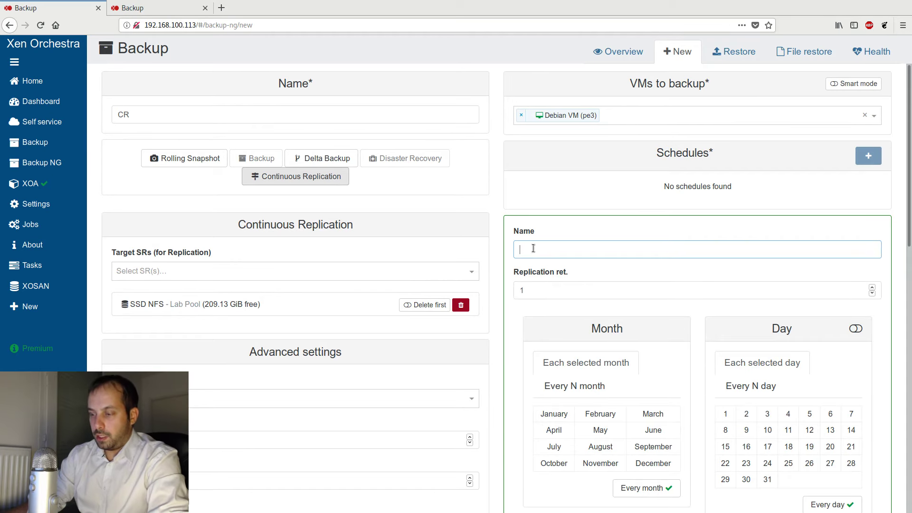
text(bla)
scroll(560, 474, down, 10)
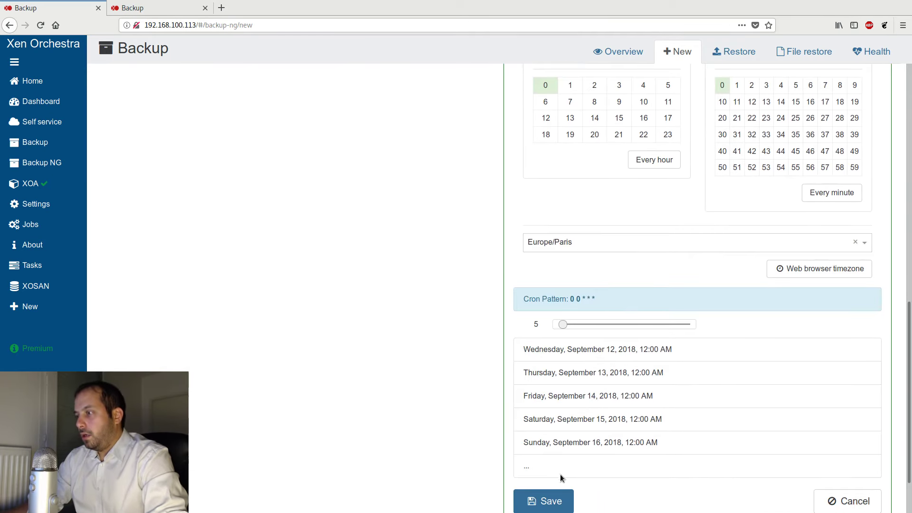
click(547, 499)
scroll(223, 236, up, 3)
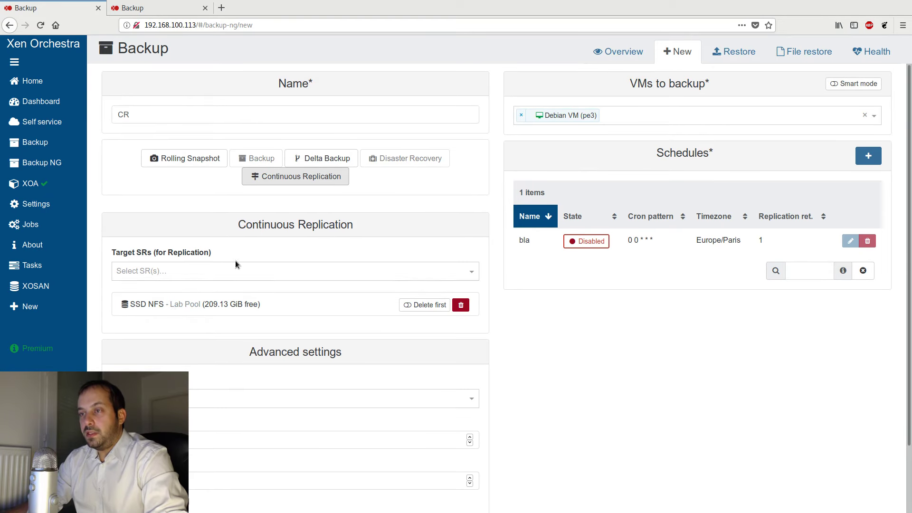
scroll(306, 280, down, 3)
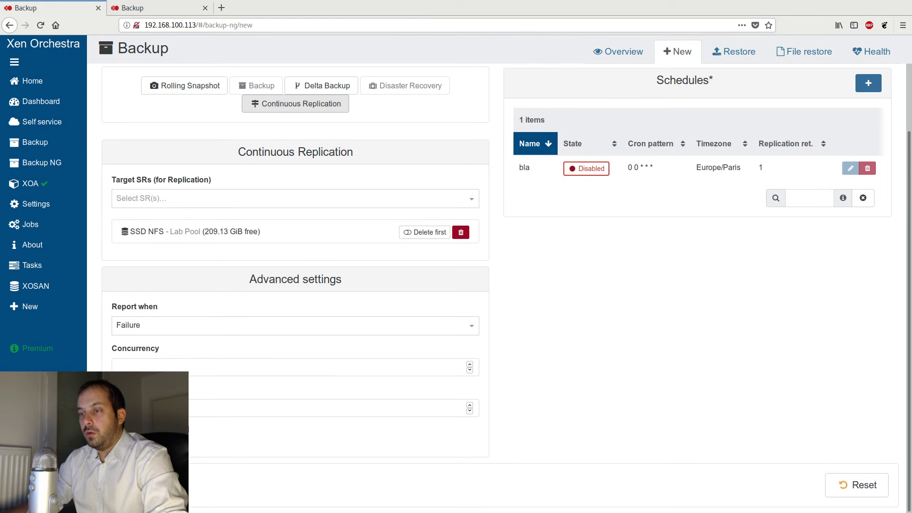
click(137, 485)
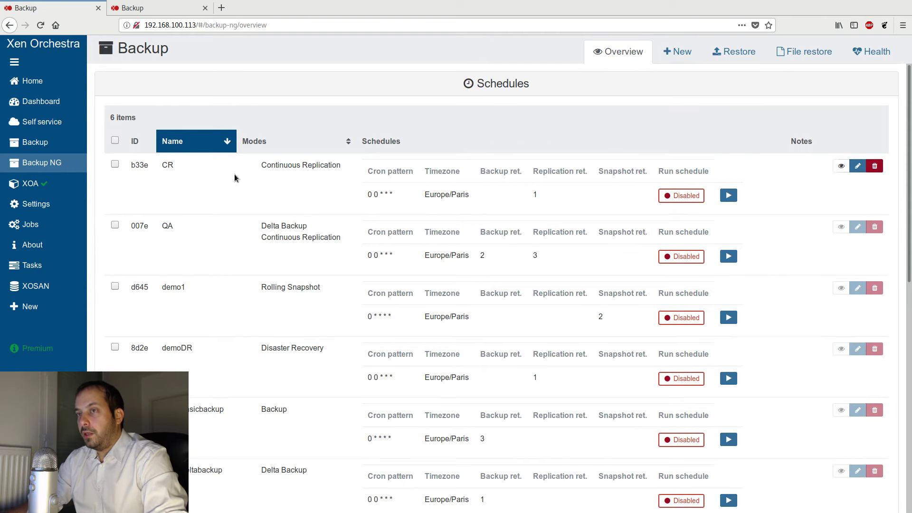
- Run the CR Continuous Replication job manually from the Backup NG overview and confirm
drag(179, 166, 165, 165)
click(729, 195)
click(530, 126)
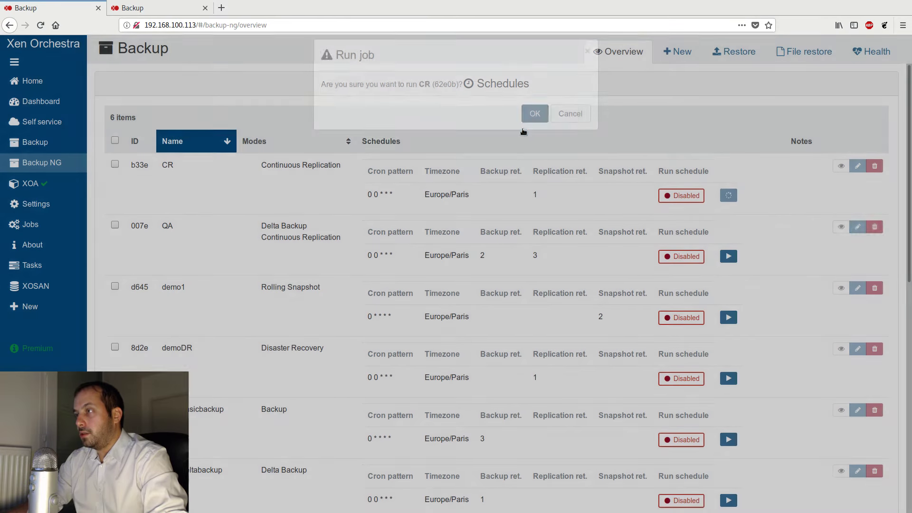
scroll(351, 268, down, 5)
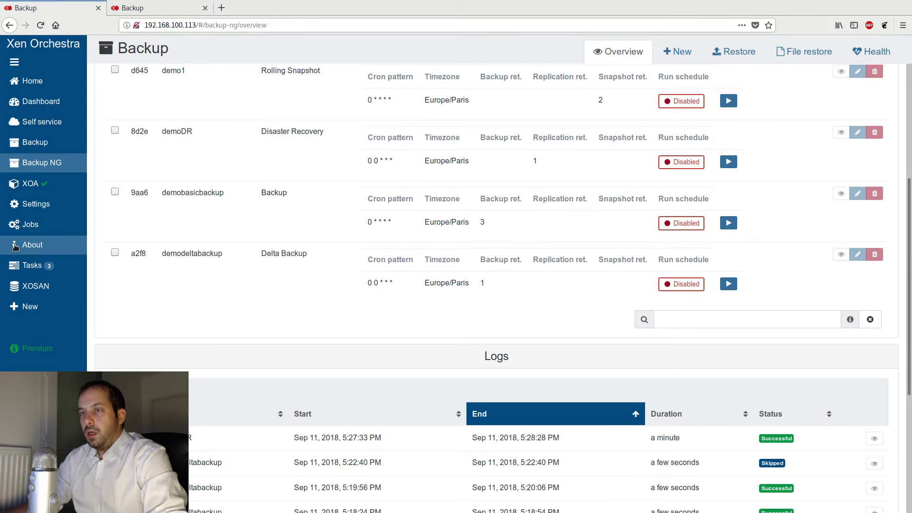
- Open the Tasks page and examine the running VDI export and VDI content import tasks
click(32, 265)
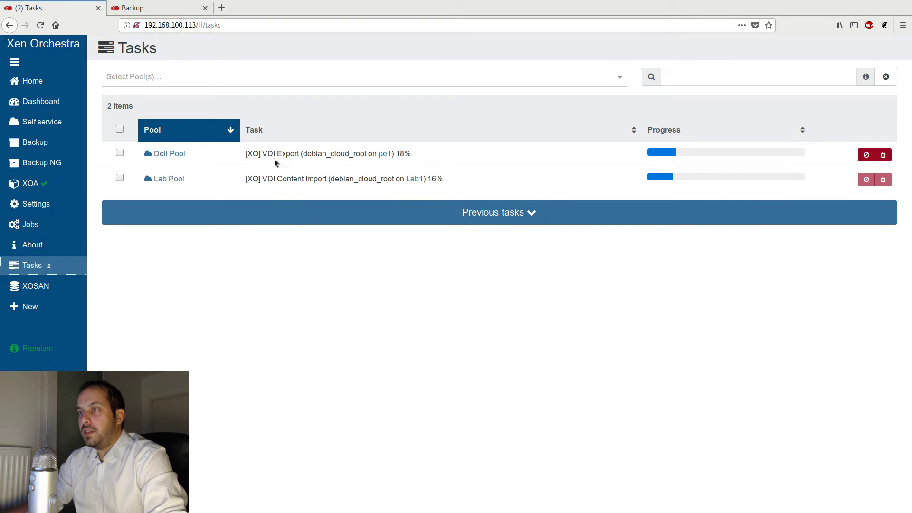
drag(264, 153, 303, 154)
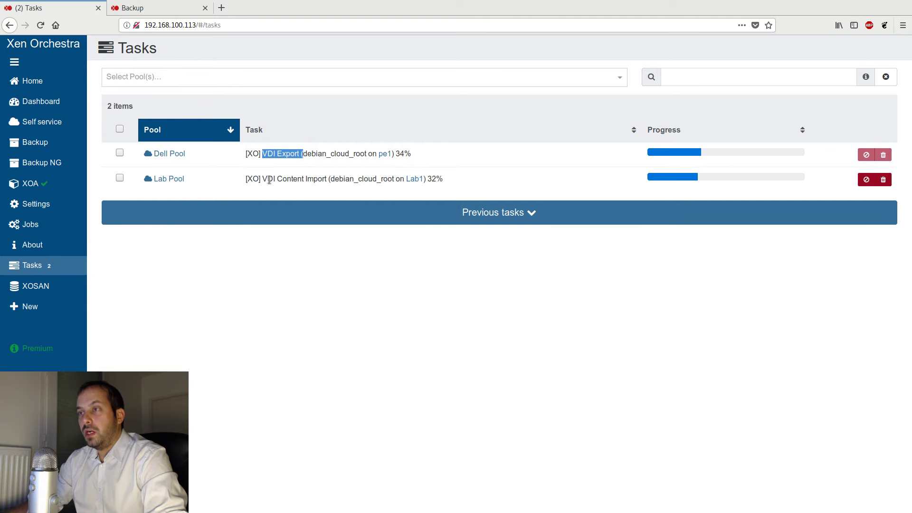
drag(267, 179, 329, 179)
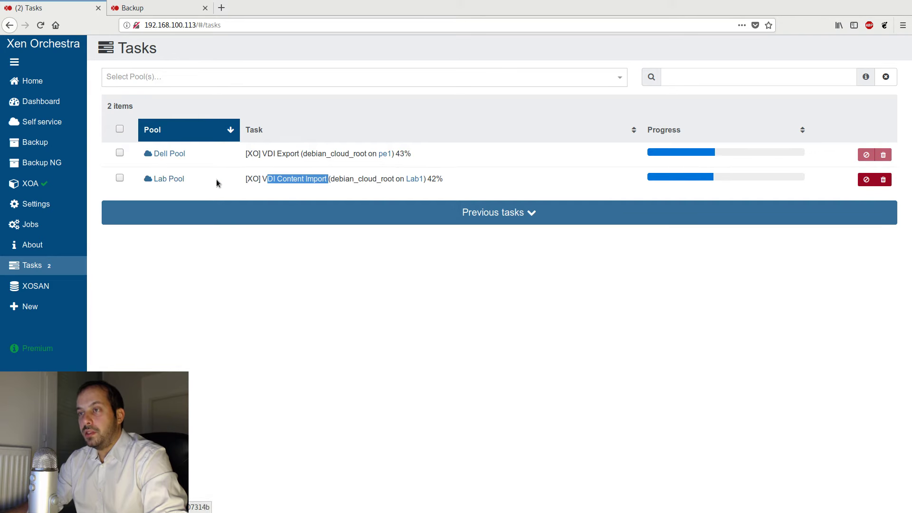
click(371, 170)
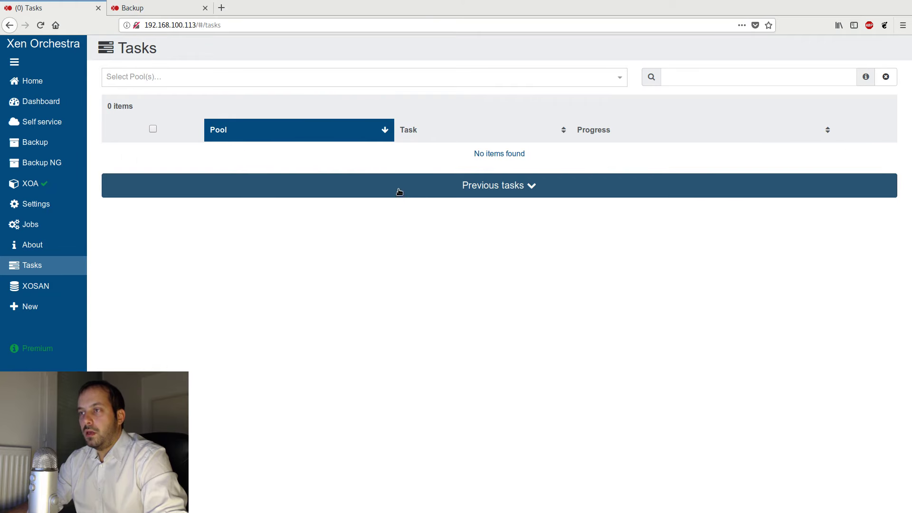
- Search the VM list for Debian and open the Debian VM - CR replica
click(57, 83)
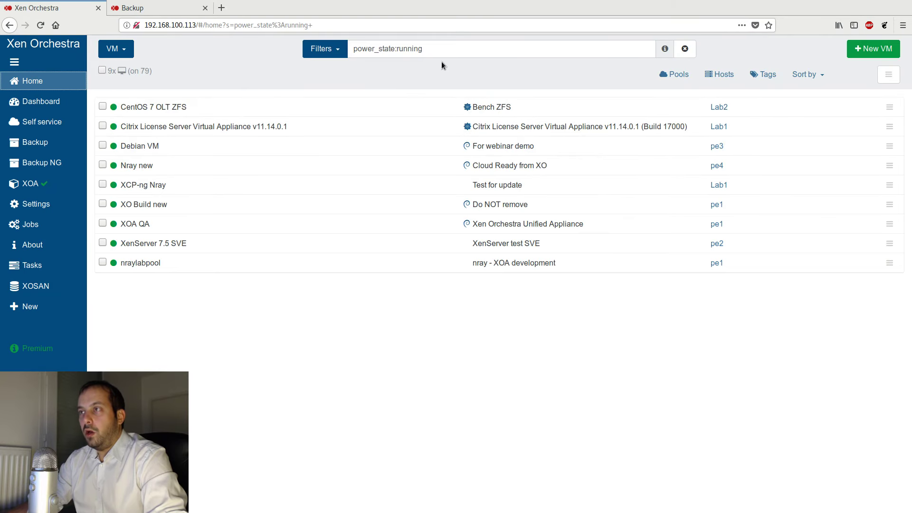
click(368, 43)
key(ctrl+a)
text(Debian)
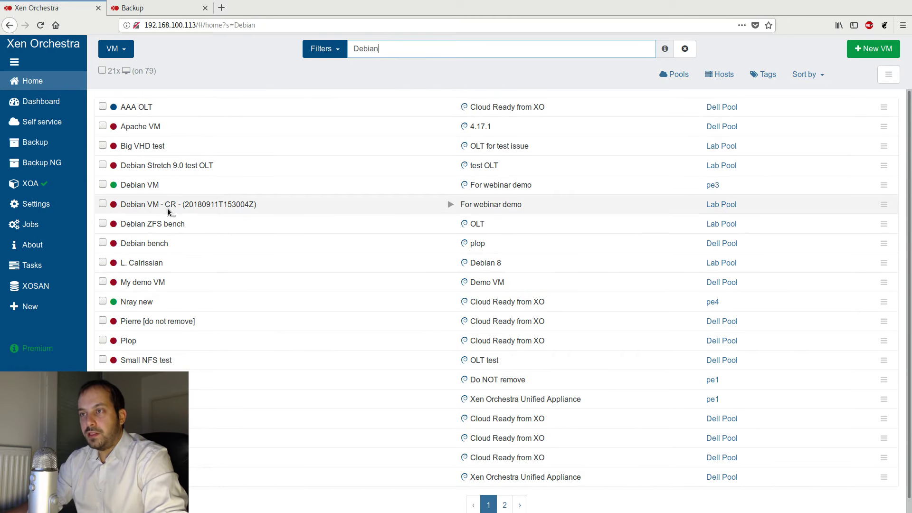
click(168, 210)
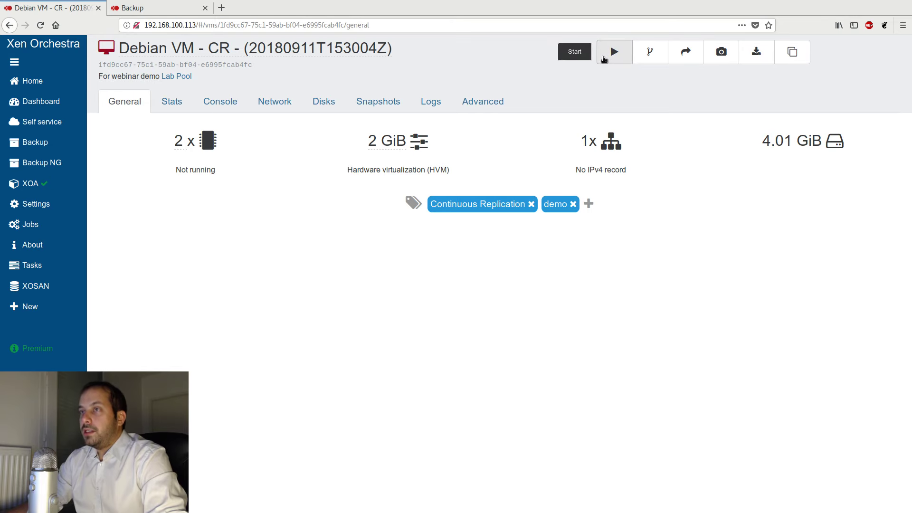
- Try to start the Debian VM - CR replica, check the start options offered, and cancel
click(614, 51)
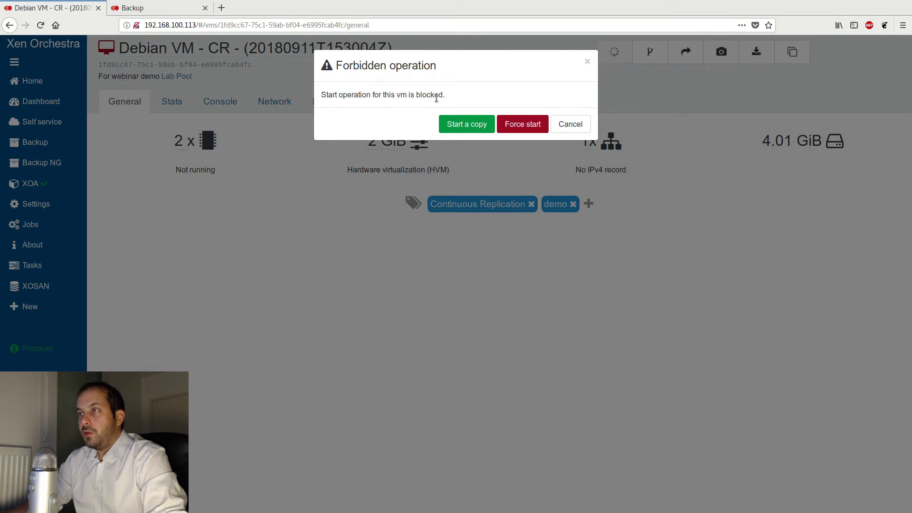
drag(447, 98, 321, 87)
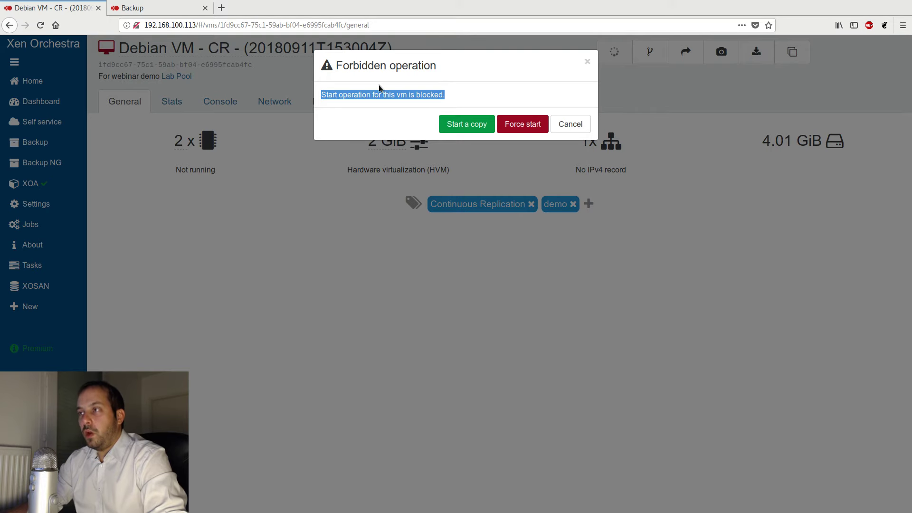
click(588, 62)
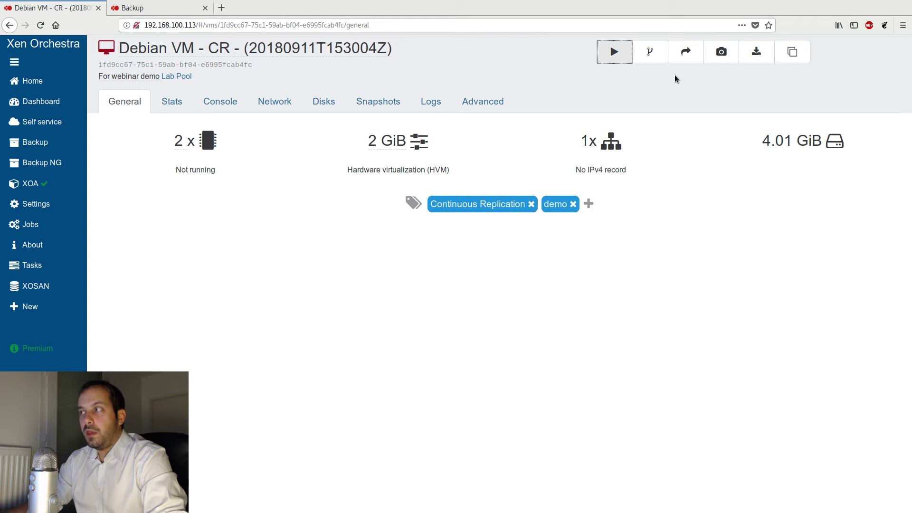
click(612, 56)
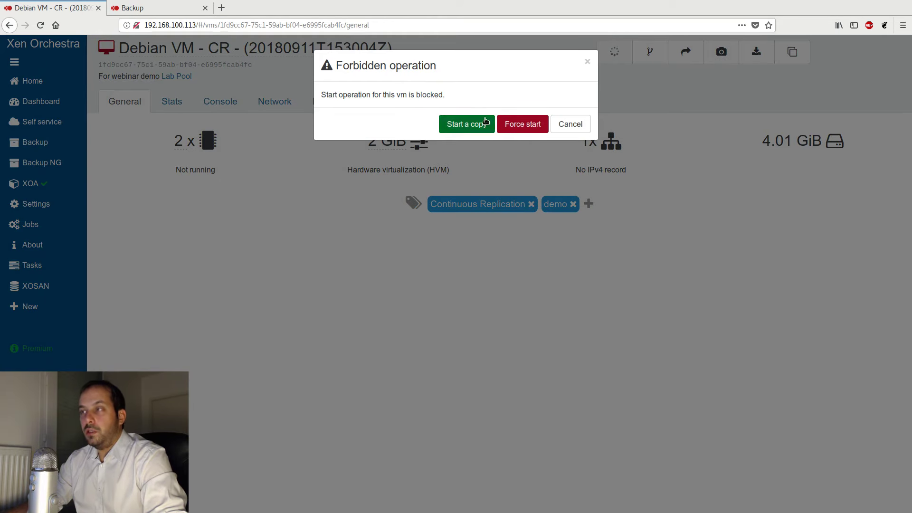
click(588, 62)
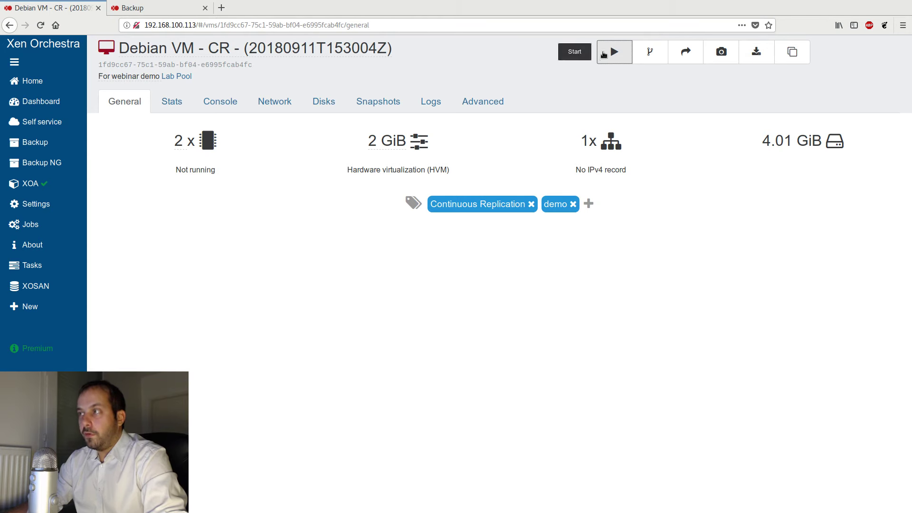
mouse_move(281, 69)
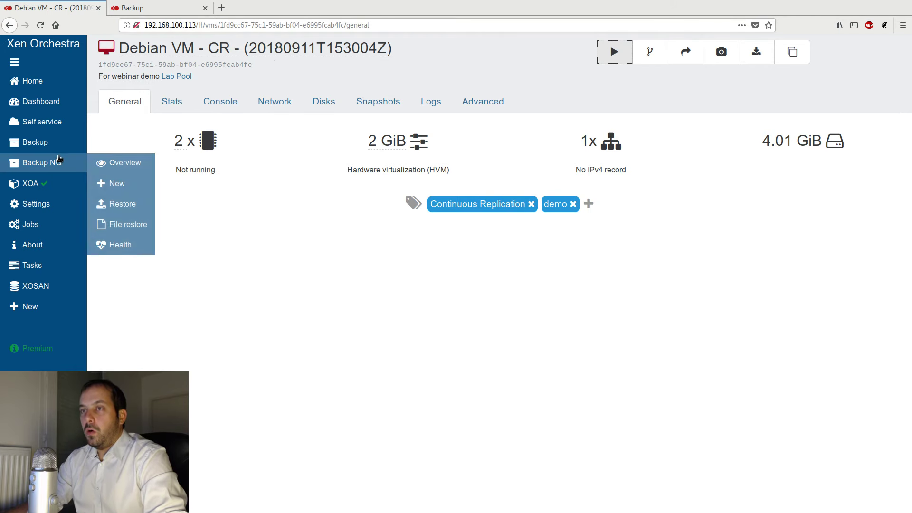
mouse_move(52, 170)
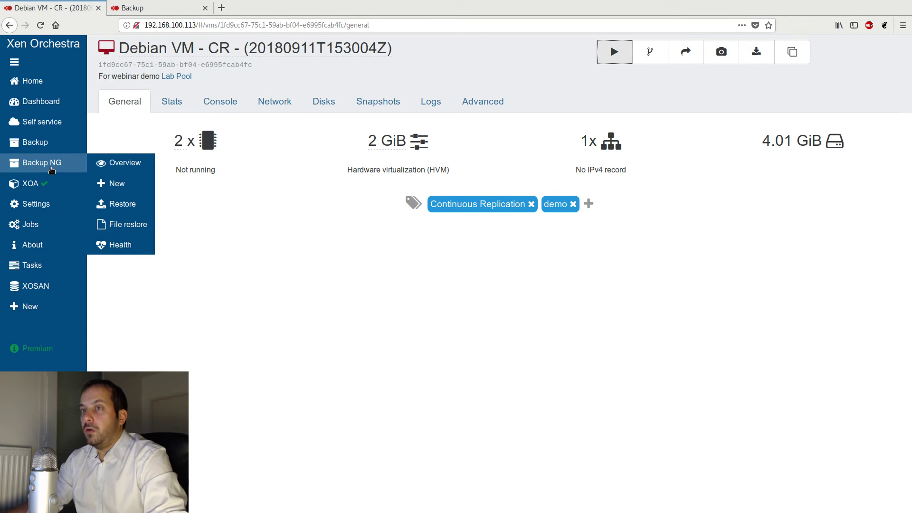
- Run the CR Continuous Replication job a second time from the Backup NG overview and confirm
click(52, 167)
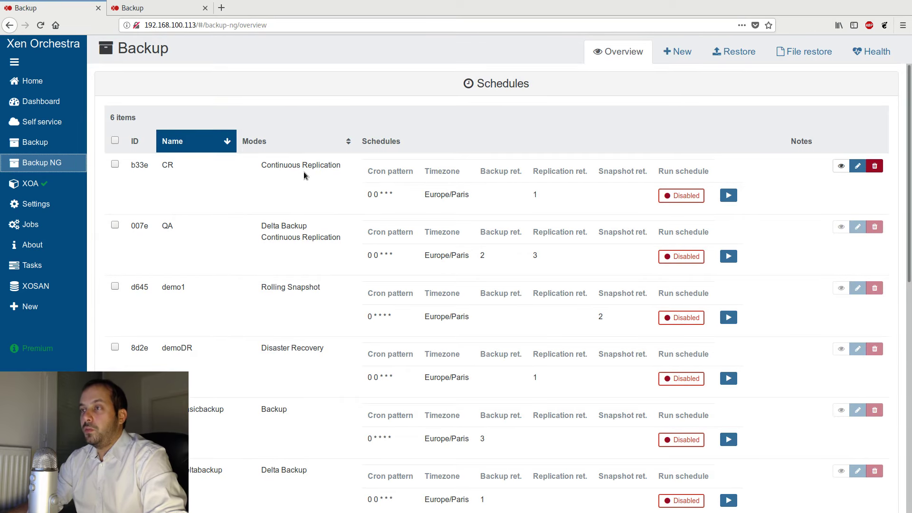
click(729, 196)
click(535, 127)
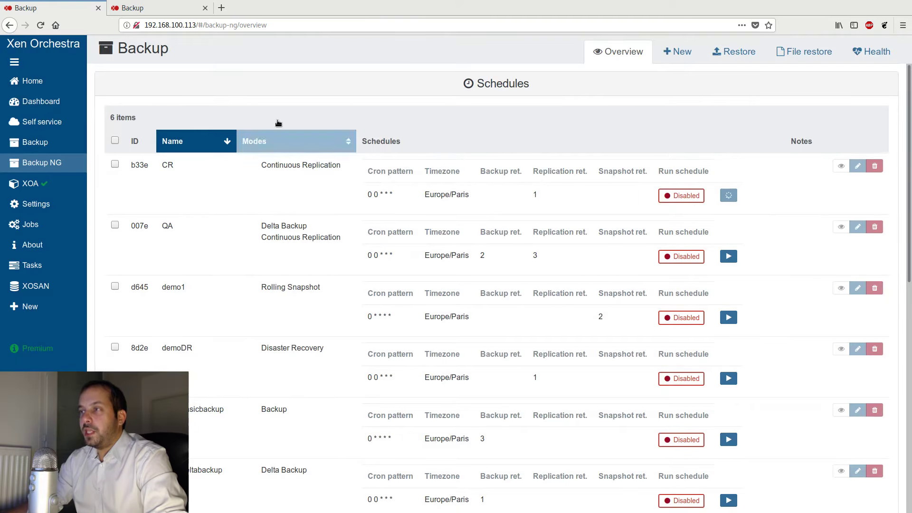
- Follow the second CR run in the Backup NG logs and examine its running VDI task on the Tasks page
scroll(475, 176, down, 7)
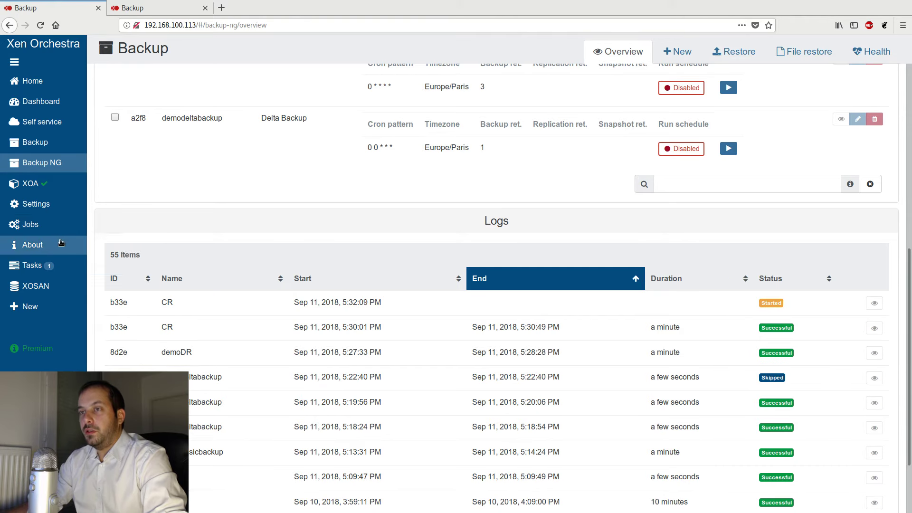
click(32, 265)
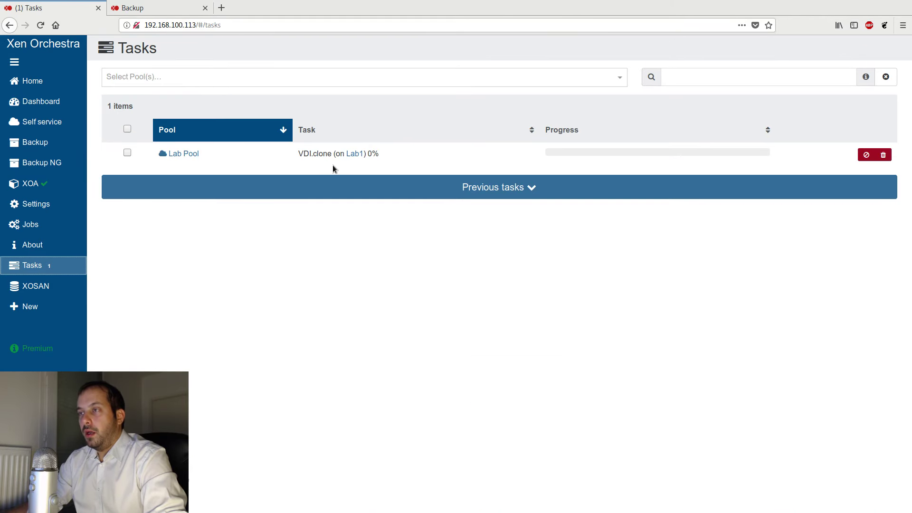
click(64, 87)
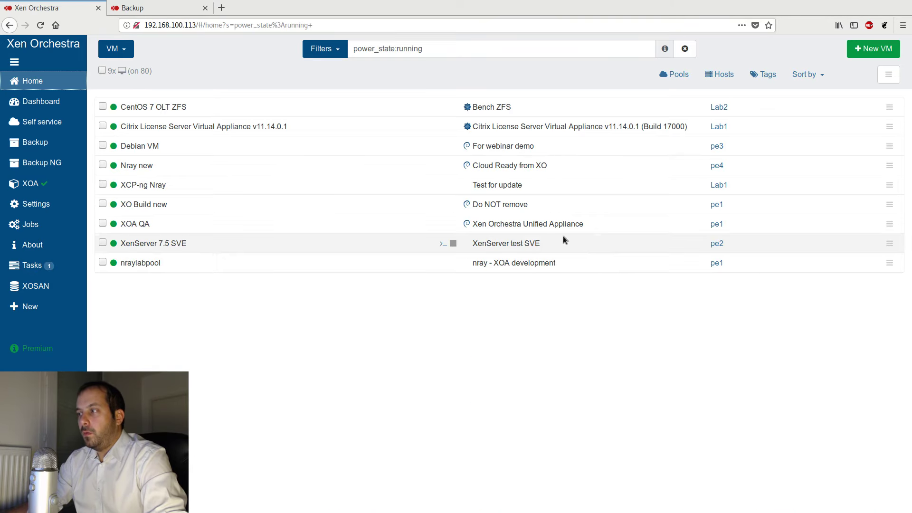
click(119, 163)
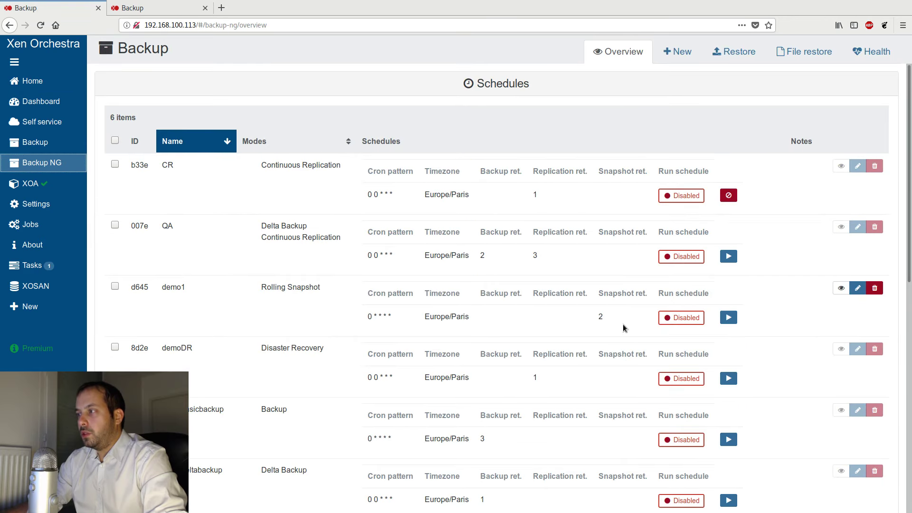
scroll(623, 324, down, 10)
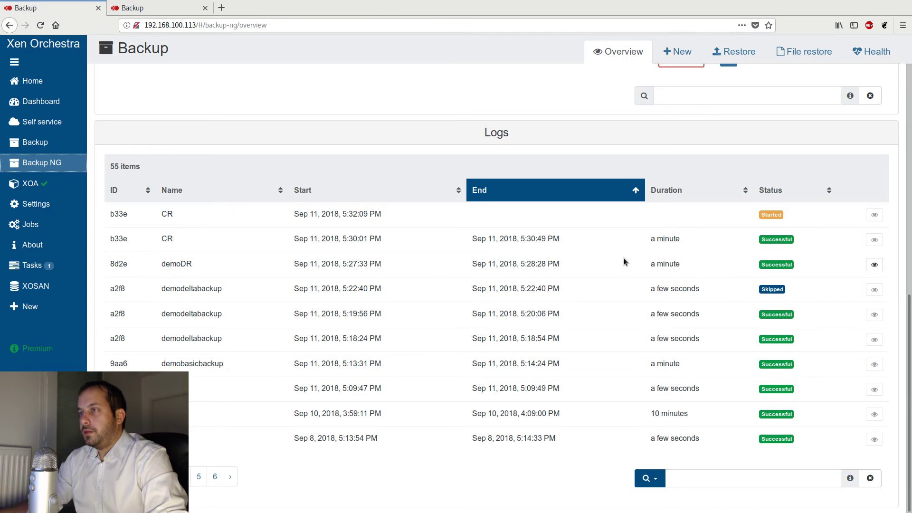
click(38, 271)
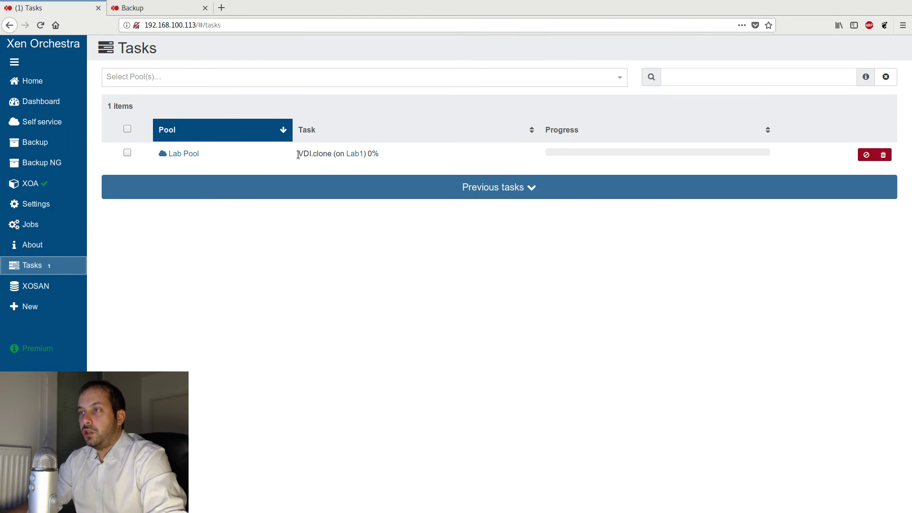
drag(298, 154, 334, 154)
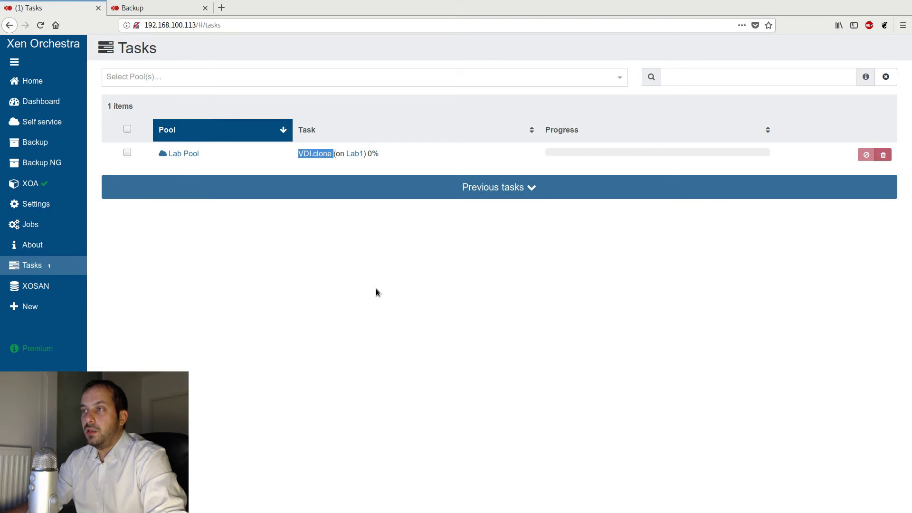
click(391, 256)
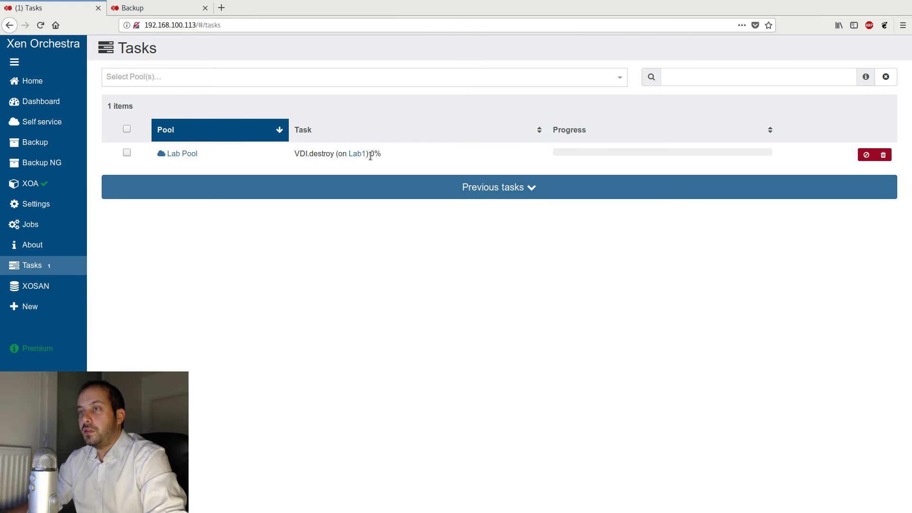
- Open the Backup NG log details of the first CR run, examine its transfer size, and close them
click(42, 162)
scroll(570, 357, down, 10)
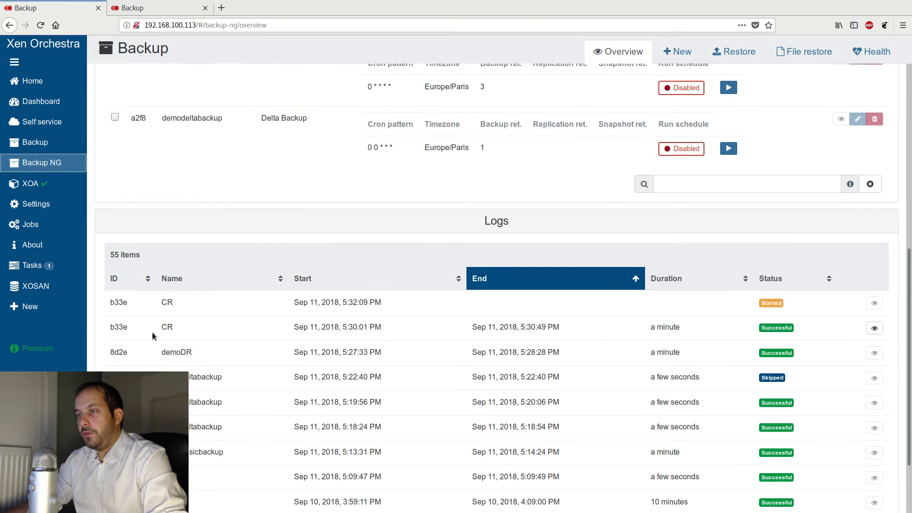
click(868, 328)
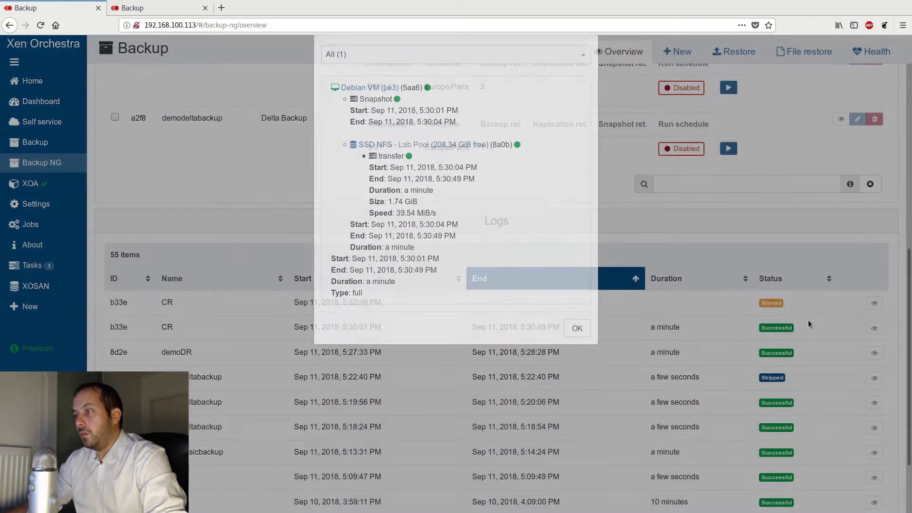
drag(418, 246, 367, 247)
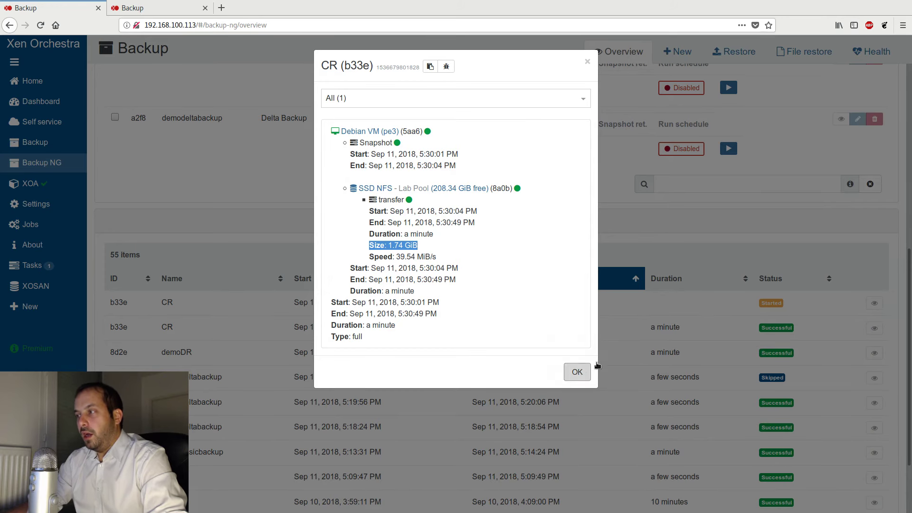
click(584, 372)
- Open the log details of the second CR run, examine its transfer size, and close them
click(874, 303)
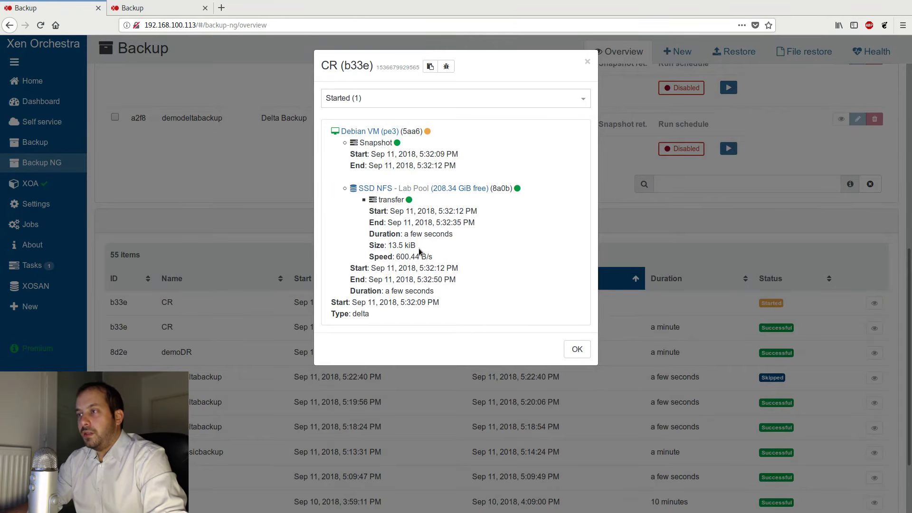
drag(418, 247, 387, 247)
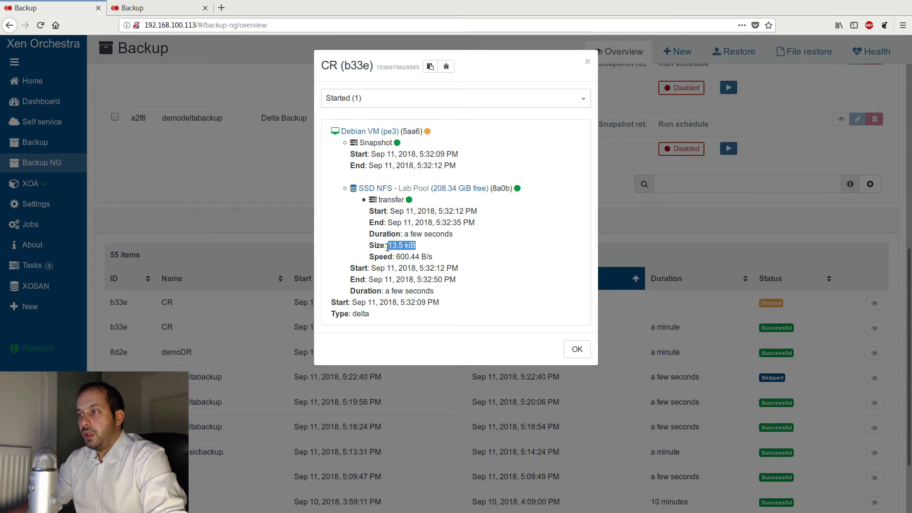
click(578, 349)
- Examine the VDI.destroy task on the Tasks page and recheck the second CR run's log details in Backup NG
click(55, 271)
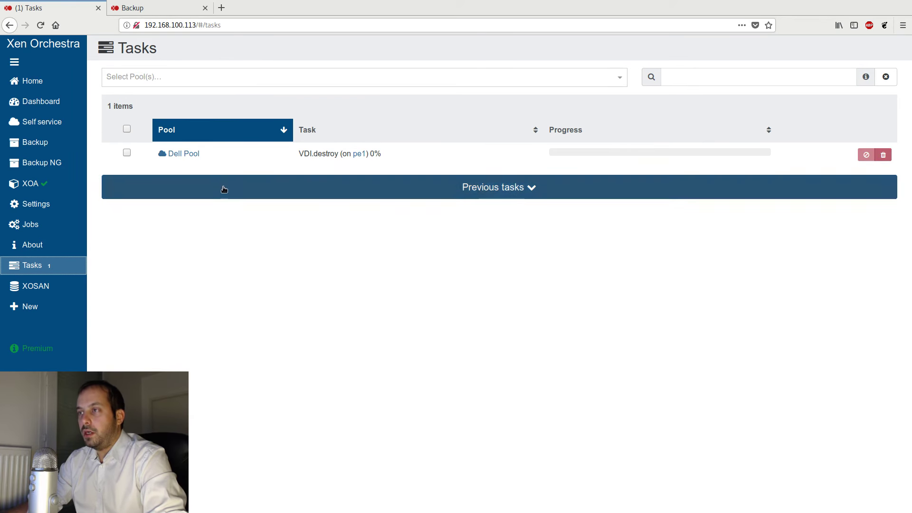
drag(292, 157, 329, 155)
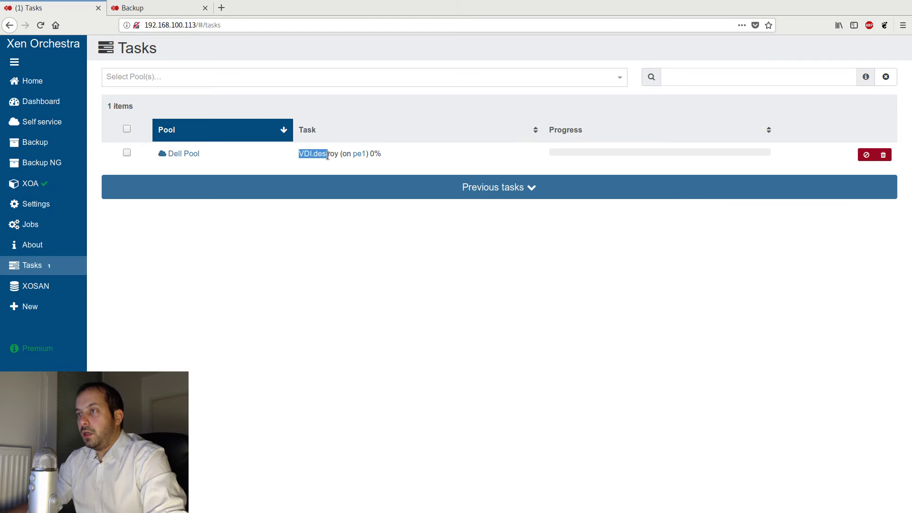
key(alt+Left)
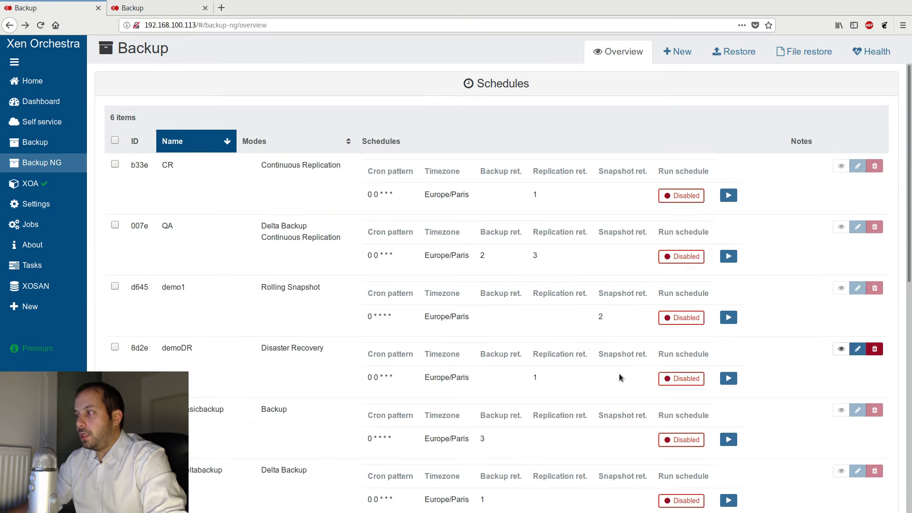
scroll(620, 373, down, 6)
click(874, 357)
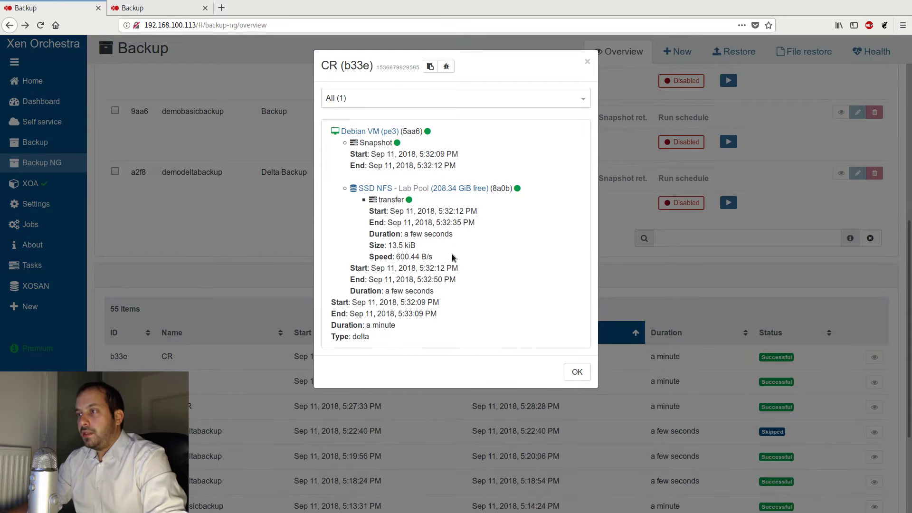
click(578, 372)
- Start a new Backup NG job with both the Backup and Disaster Recovery modes enabled
scroll(363, 196, up, 4)
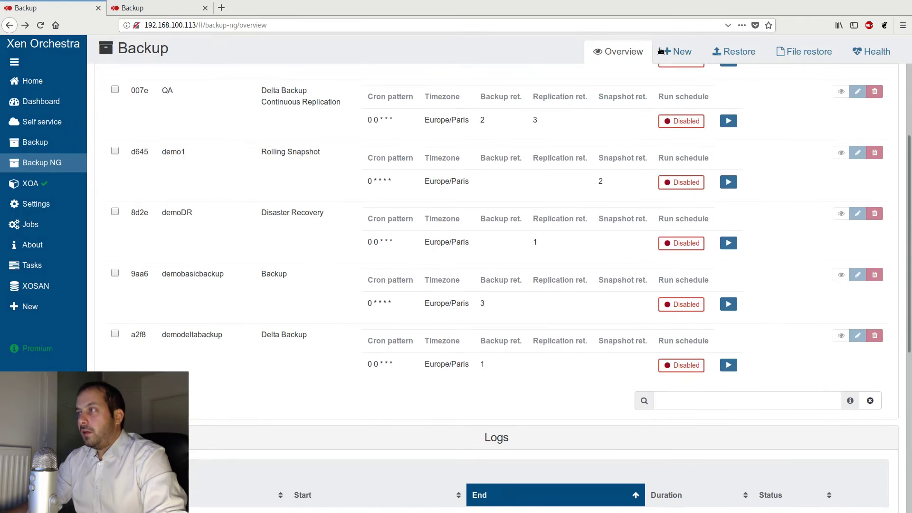
click(677, 51)
click(259, 158)
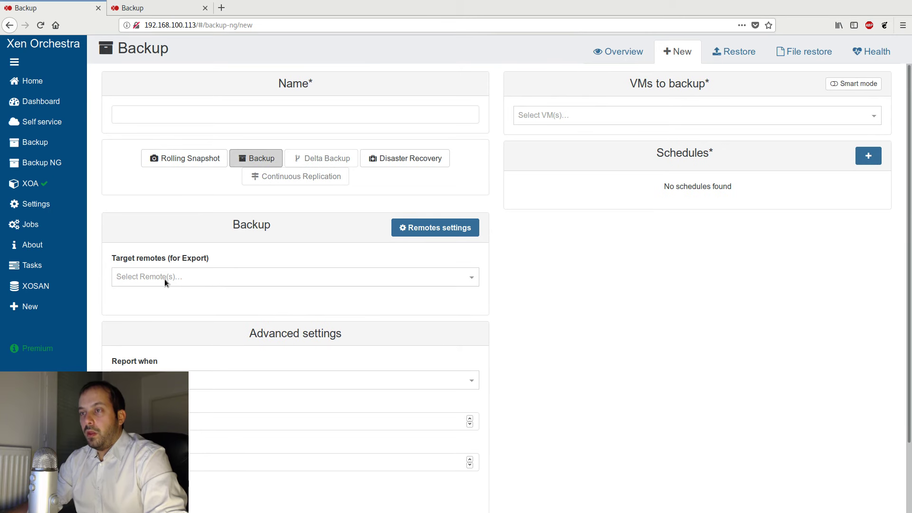
click(274, 161)
click(387, 158)
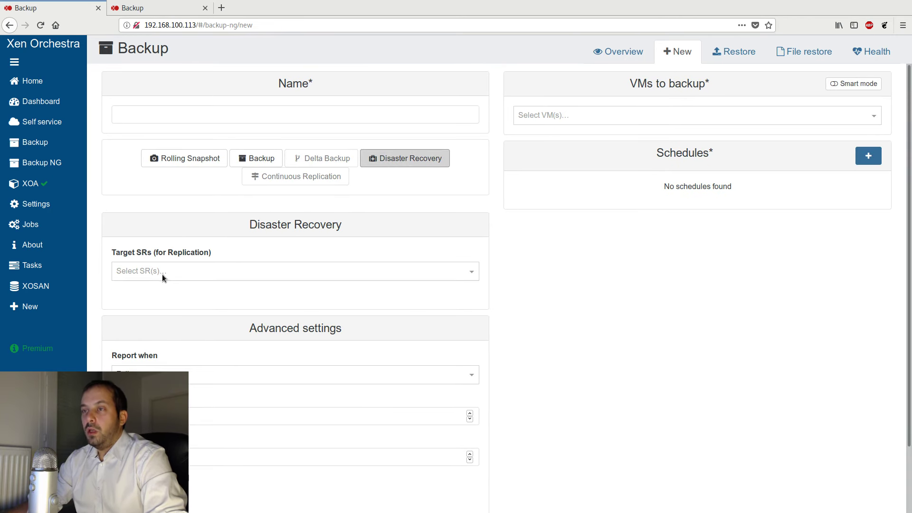
click(261, 159)
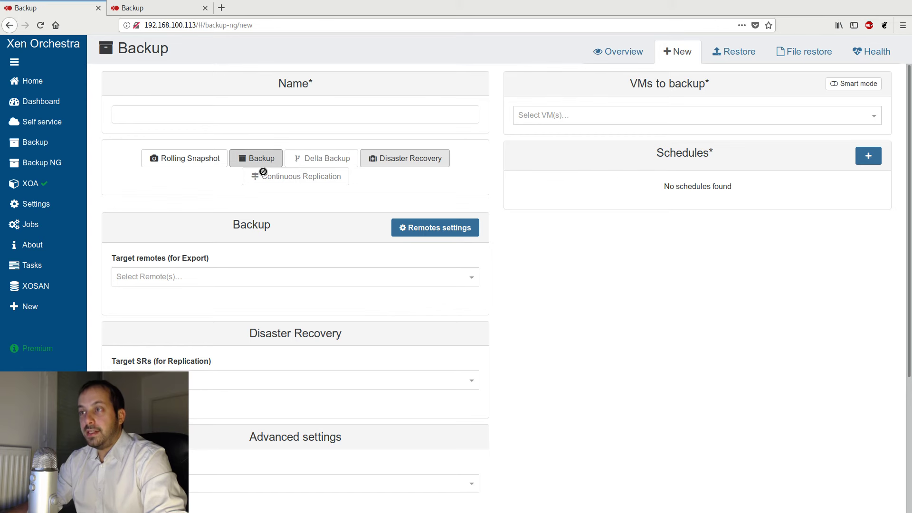
- Set QA NFS as the job's target remote and the pe2 storage repository as its Disaster Recovery target
click(161, 275)
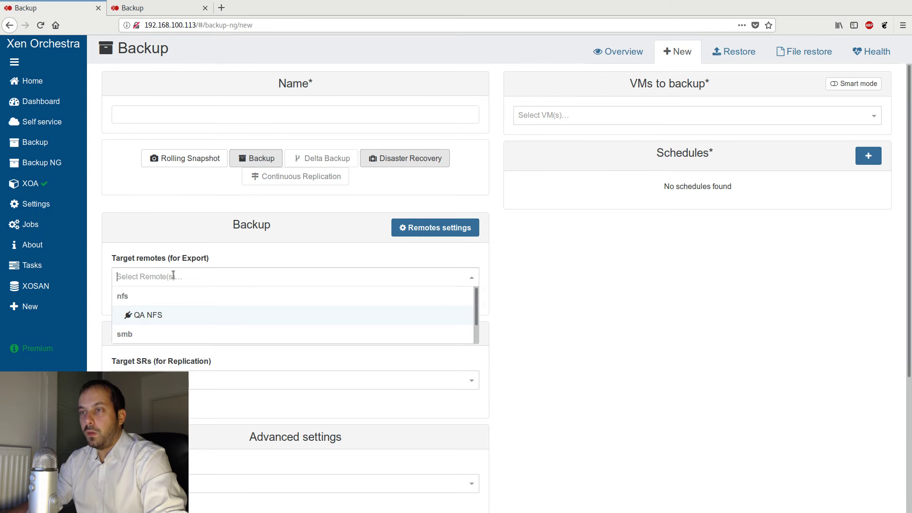
click(145, 316)
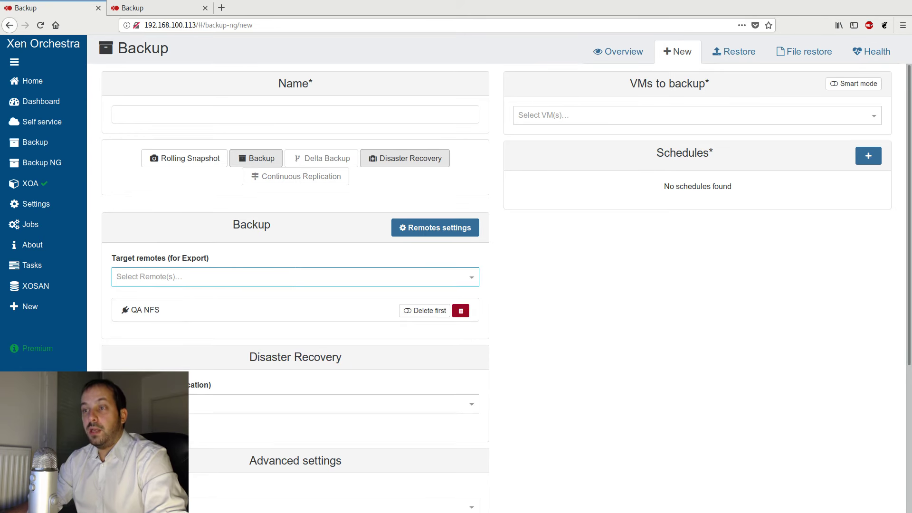
click(143, 404)
scroll(333, 461, down, 5)
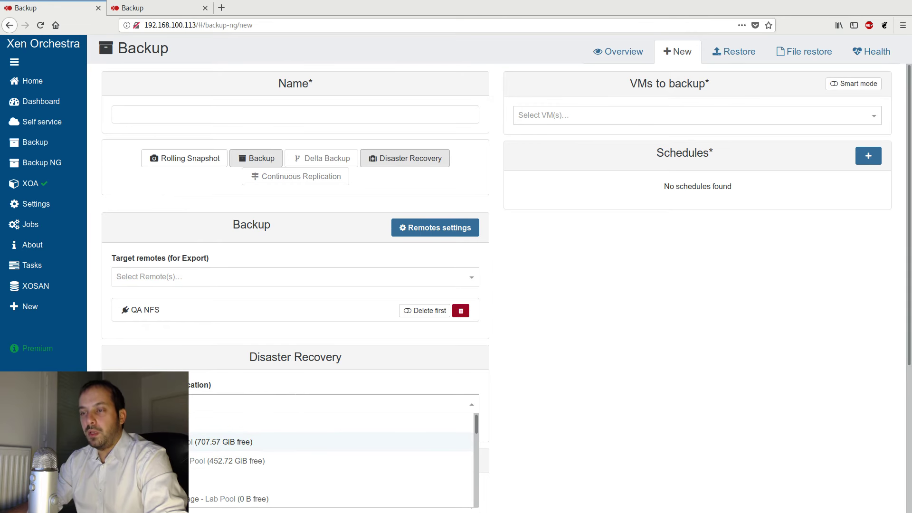
scroll(332, 460, down, 1)
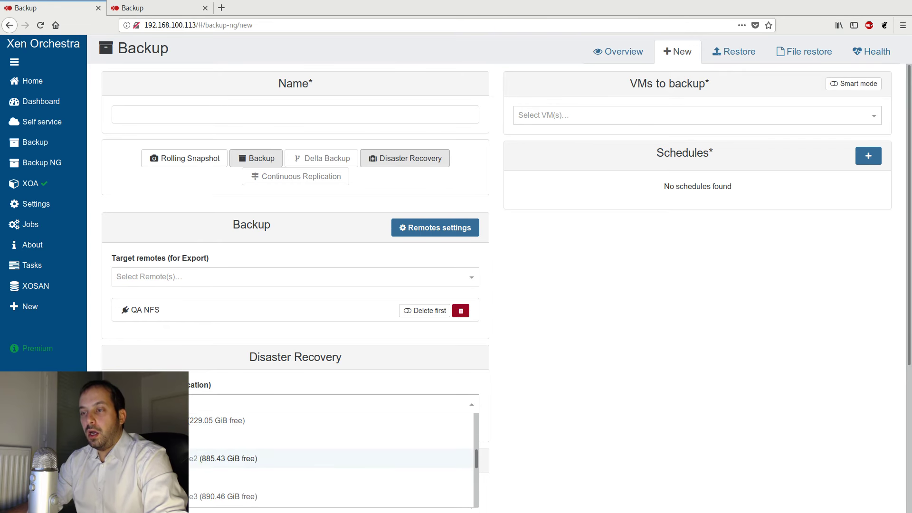
click(212, 459)
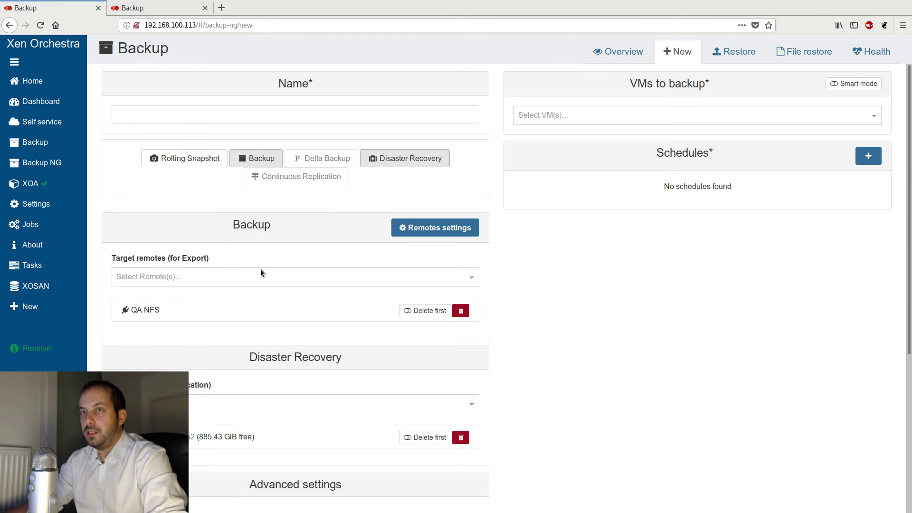
- Switch the new job's modes from Backup and Disaster Recovery to Delta Backup and Continuous Replication
click(265, 161)
click(406, 158)
click(335, 159)
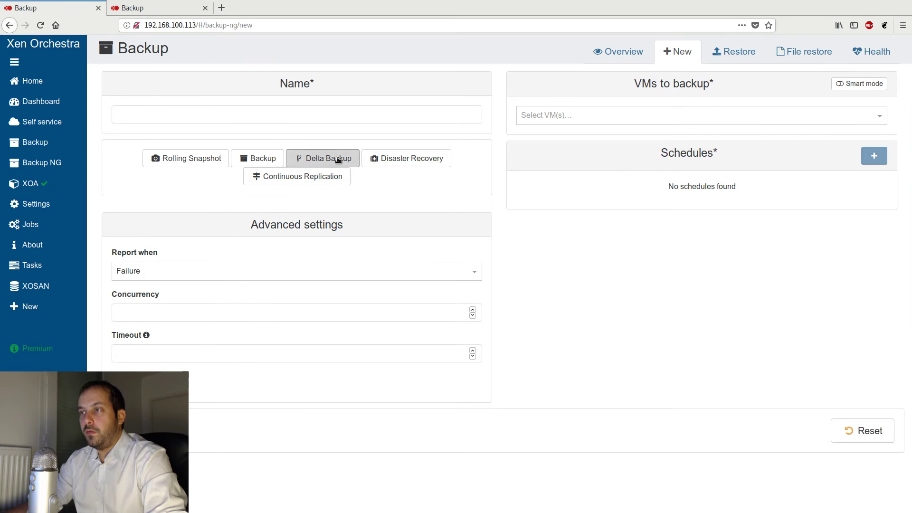
click(298, 179)
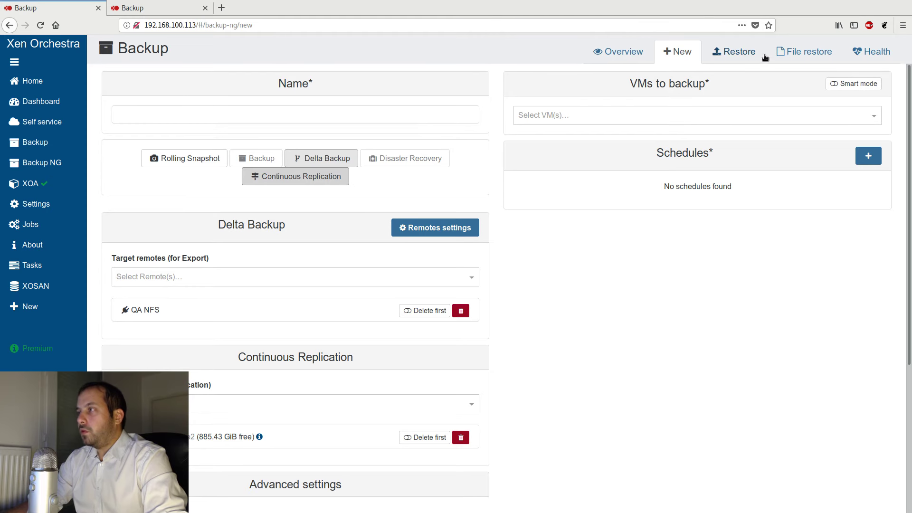
- Examine the full-restore options for Debian VM, with its delta backup chosen, and browse the available destination storage repositories without restoring
click(742, 57)
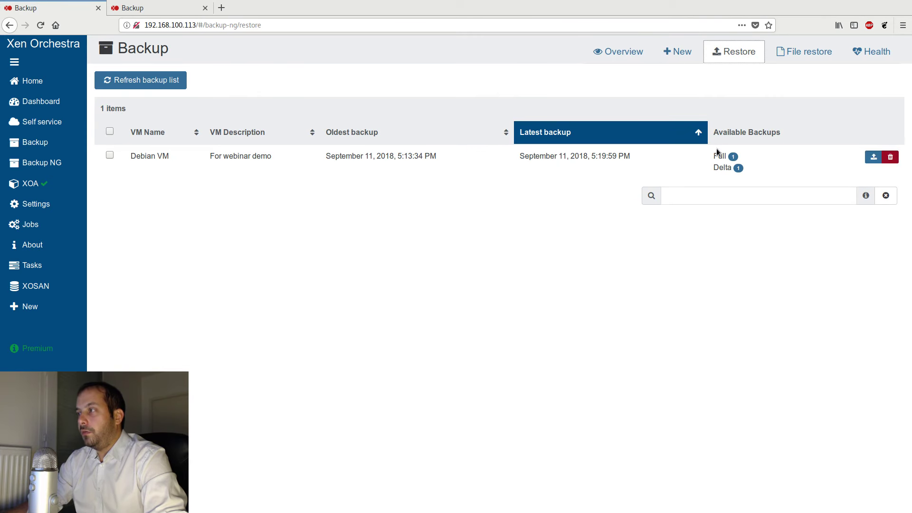
drag(733, 167, 715, 169)
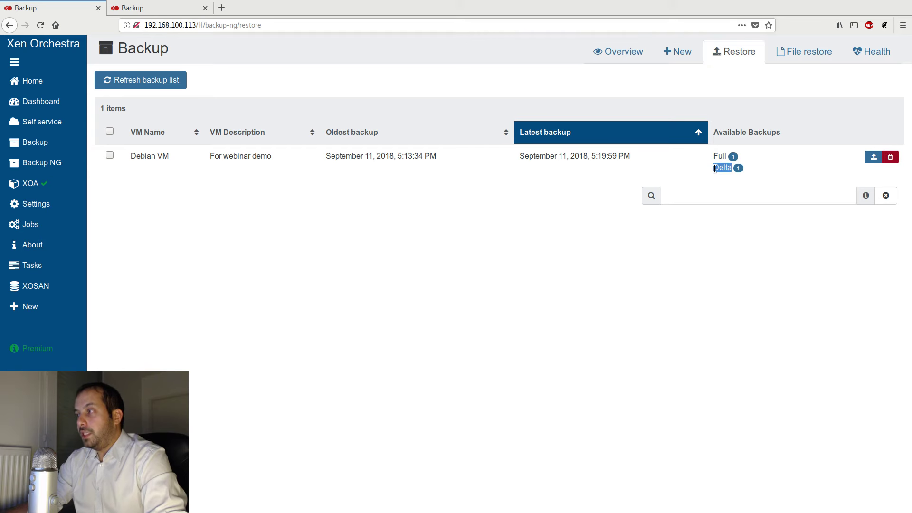
click(874, 157)
click(366, 98)
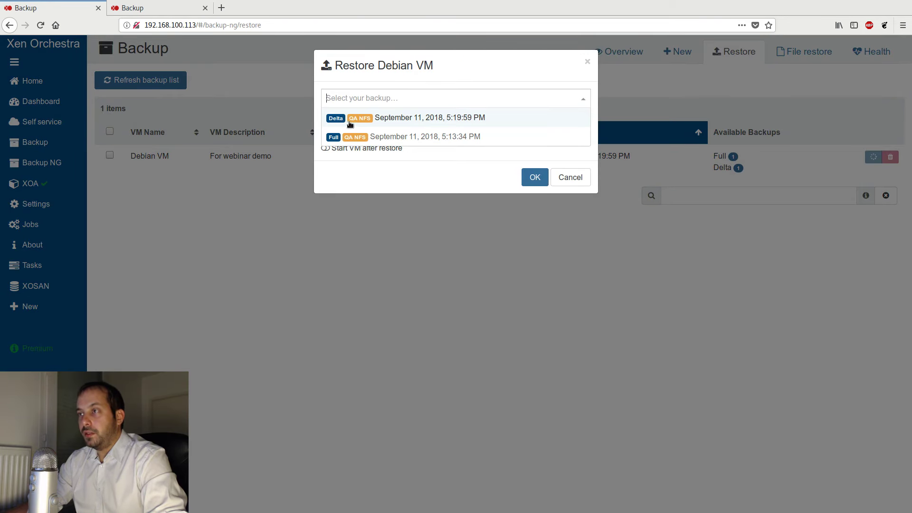
click(483, 120)
click(410, 125)
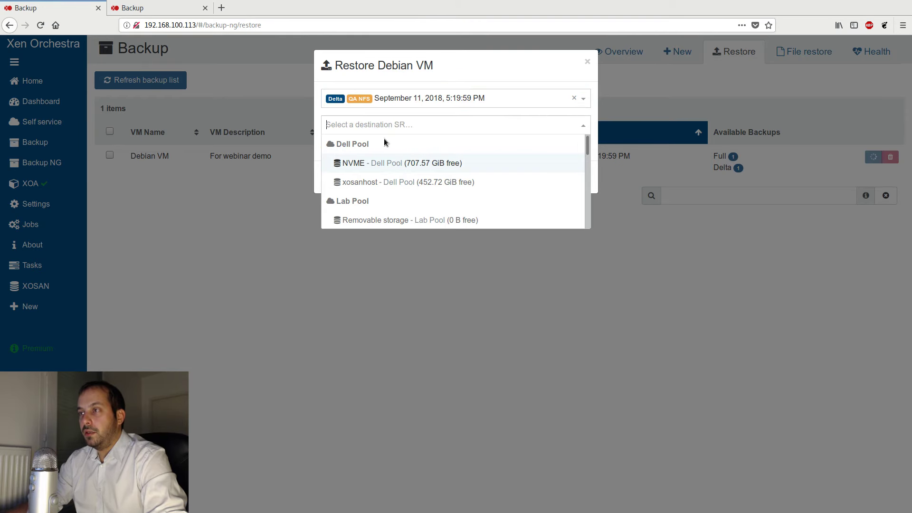
scroll(402, 176, down, 3)
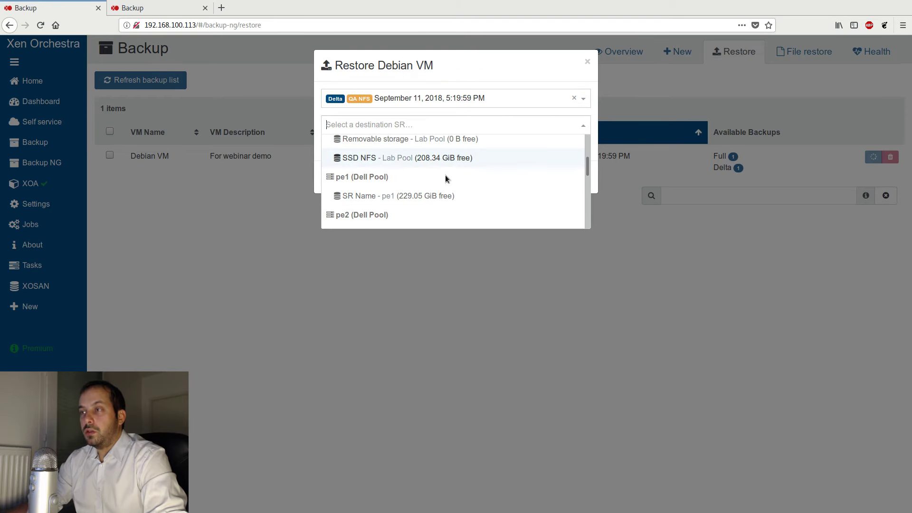
scroll(404, 178, down, 5)
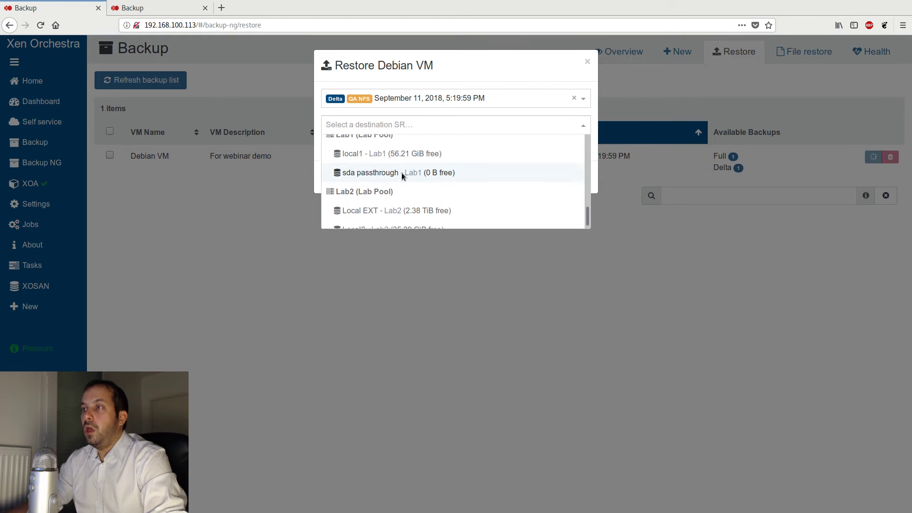
scroll(441, 183, up, 5)
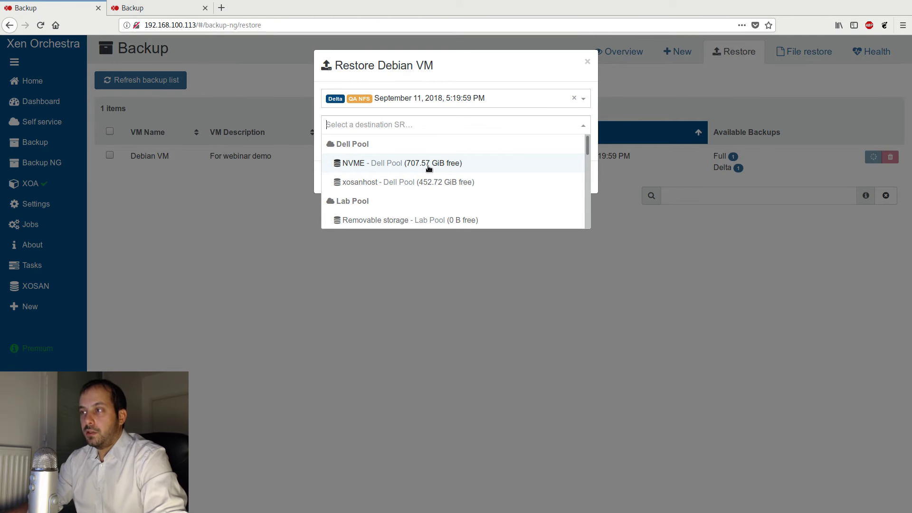
click(588, 61)
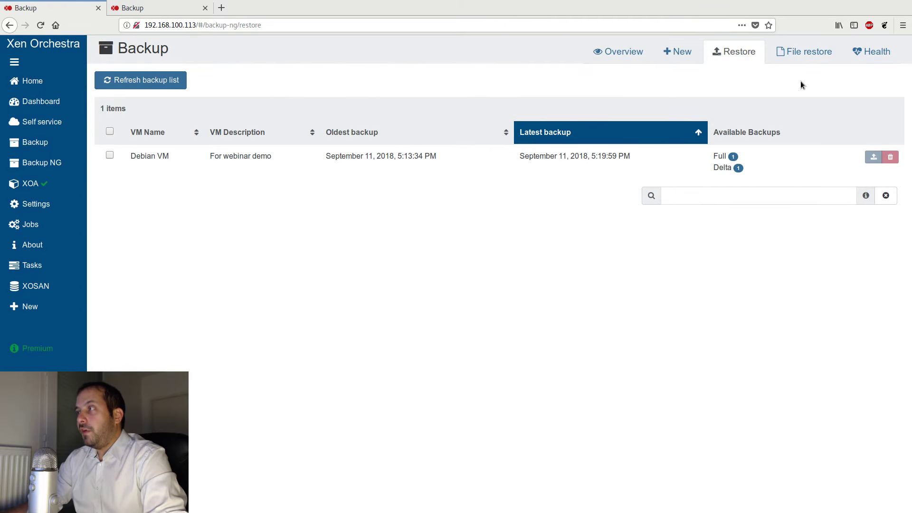
- Go to the File restore page and read the note on which backups support restoring individual files
click(796, 55)
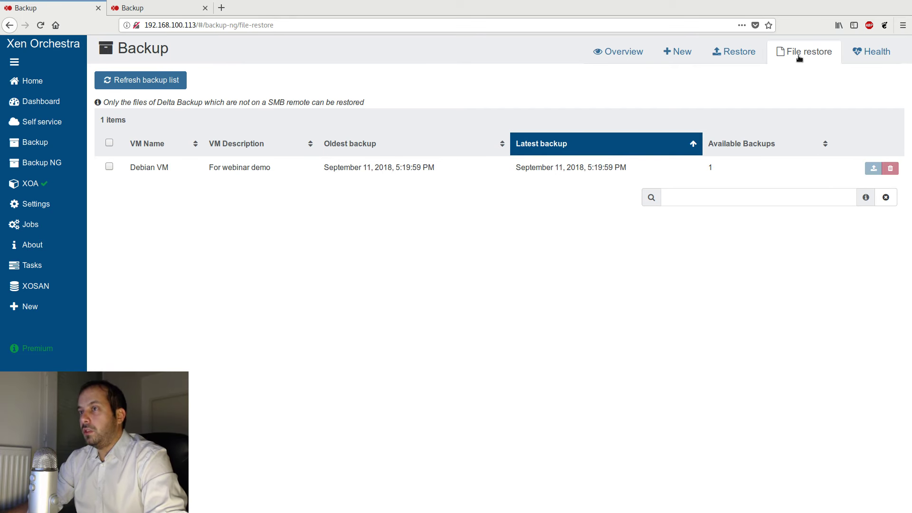
drag(156, 102, 209, 104)
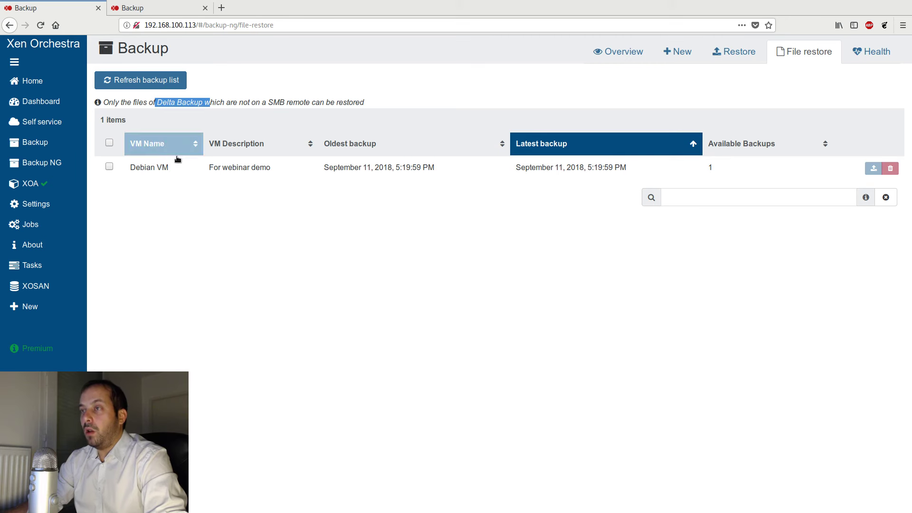
double_click(277, 103)
click(430, 78)
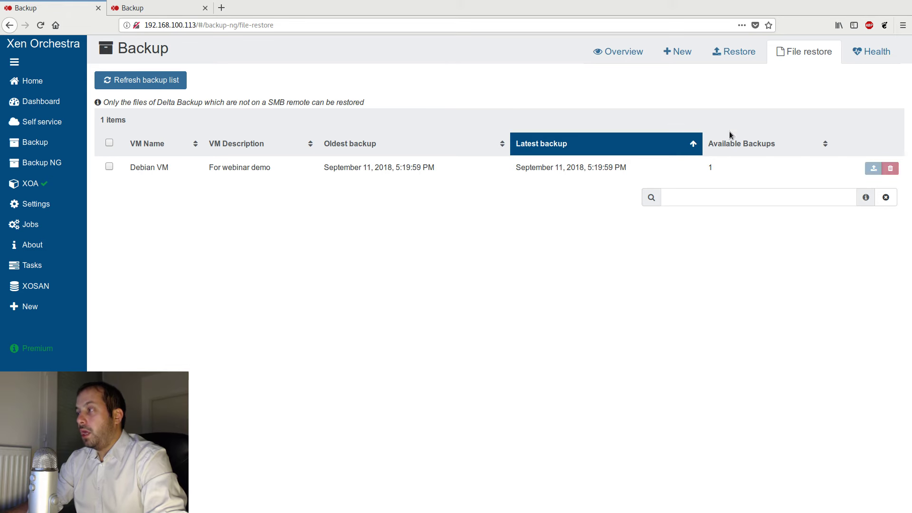
- Start a file restore from Debian VM's QA NFS delta backup, choosing the debian_cloud_root disk and its linux (4 GiB) partition
click(874, 169)
click(416, 92)
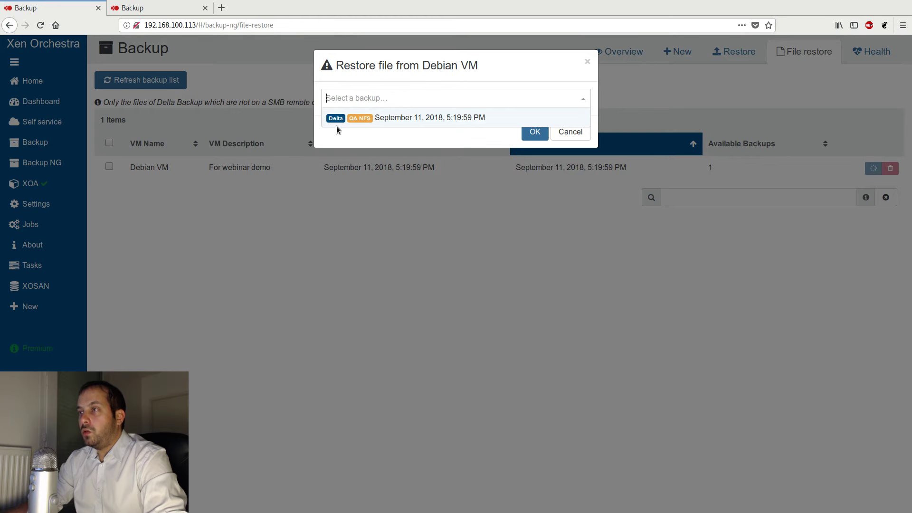
click(431, 123)
click(424, 128)
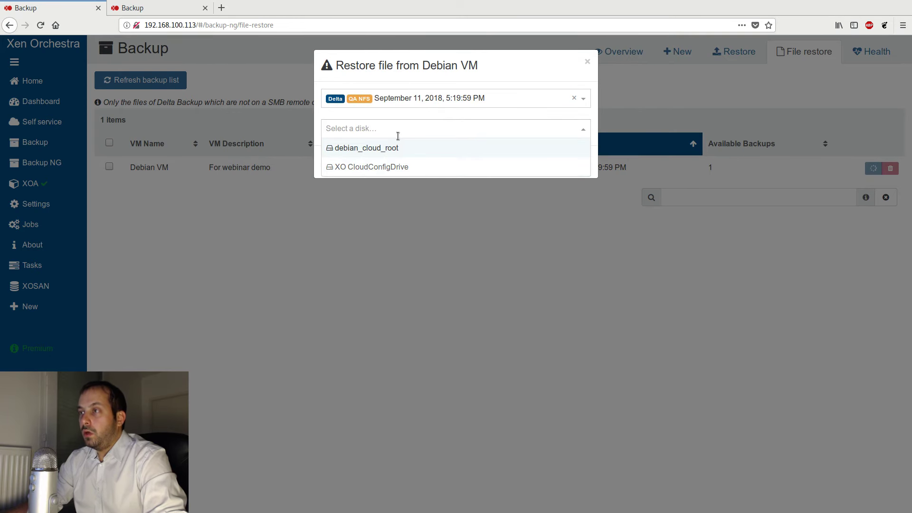
click(370, 149)
click(386, 160)
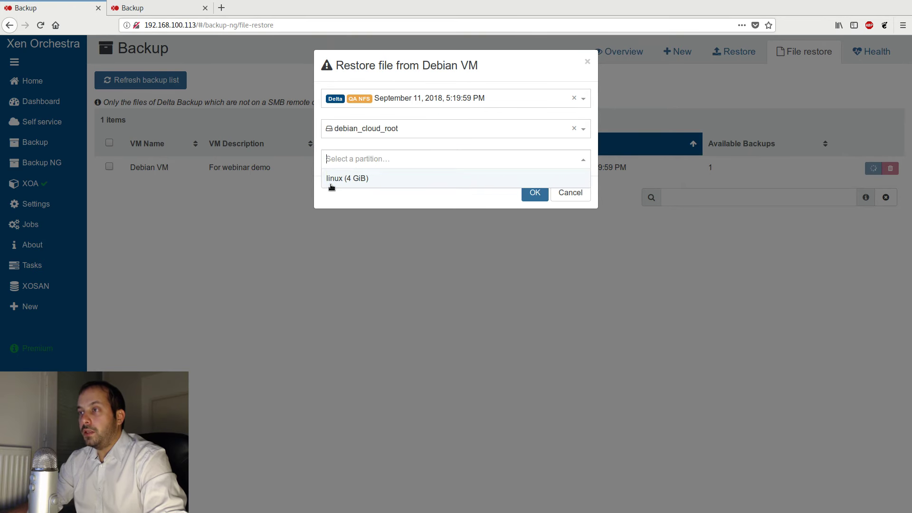
click(355, 180)
- Browse the partition's folders, choose the file /root/.bashrc and restore it
click(414, 211)
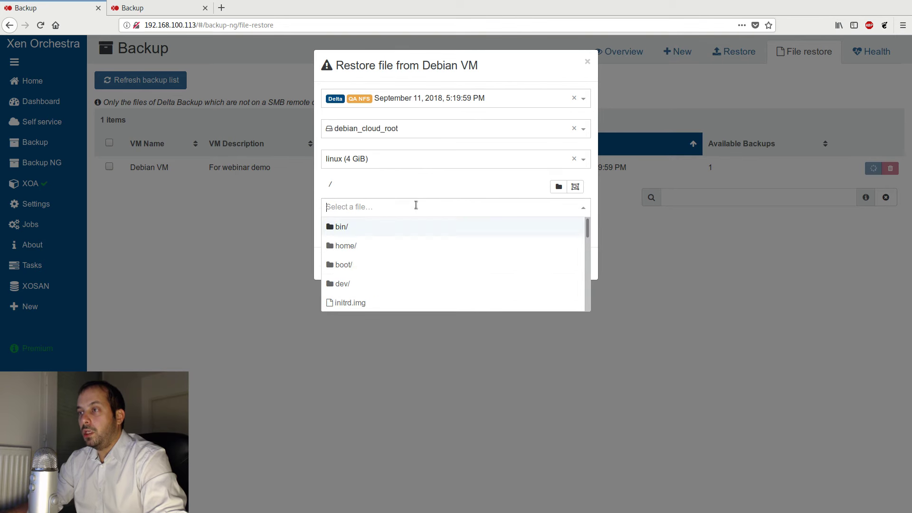
scroll(371, 237, down, 3)
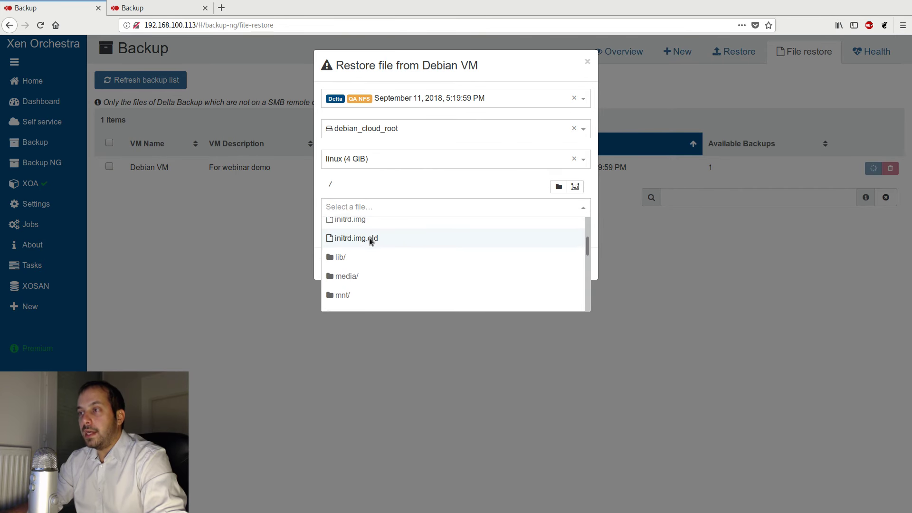
scroll(373, 244, down, 5)
scroll(395, 258, down, 3)
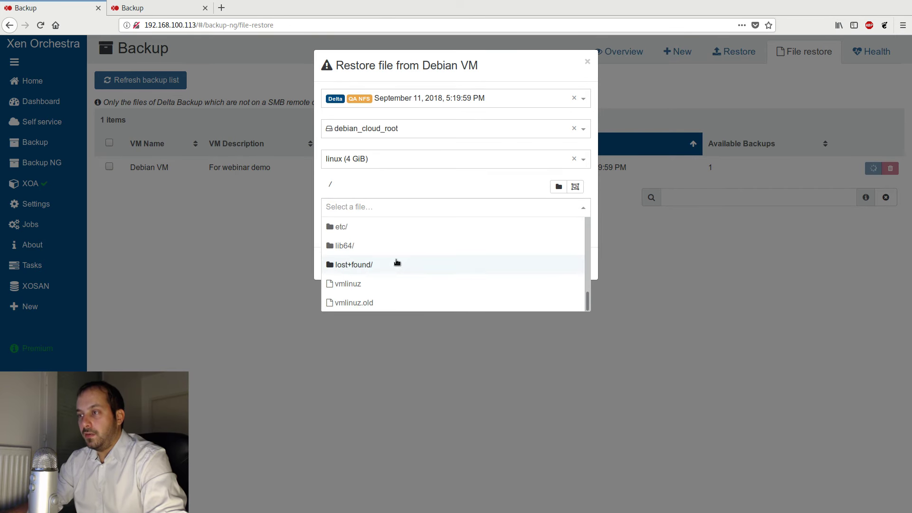
scroll(404, 266, up, 4)
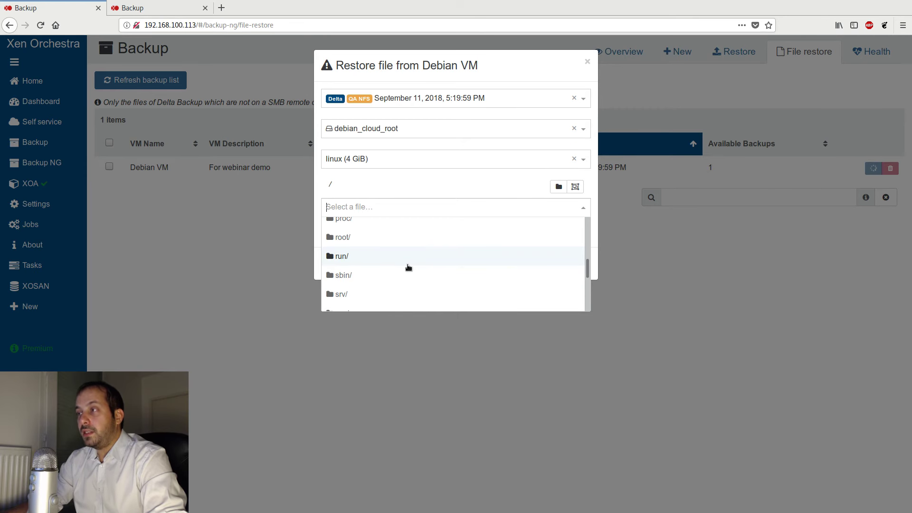
scroll(408, 268, up, 3)
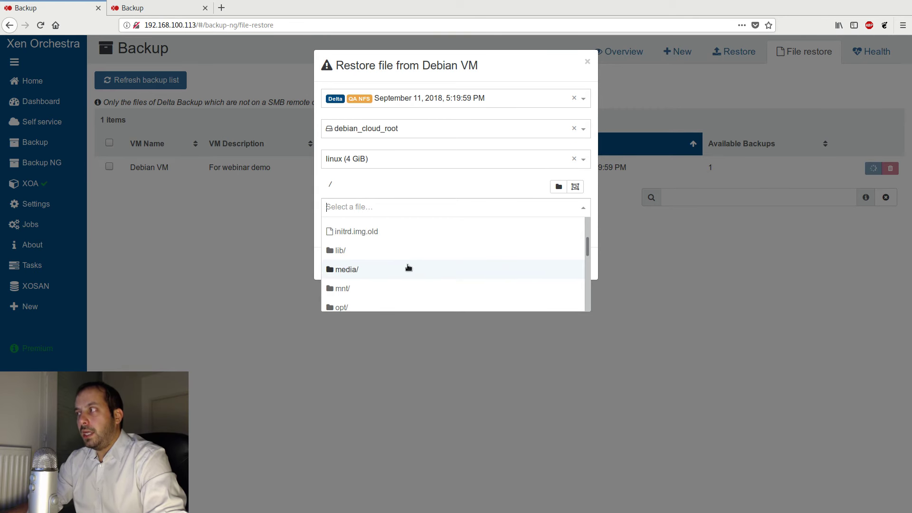
scroll(405, 255, up, 3)
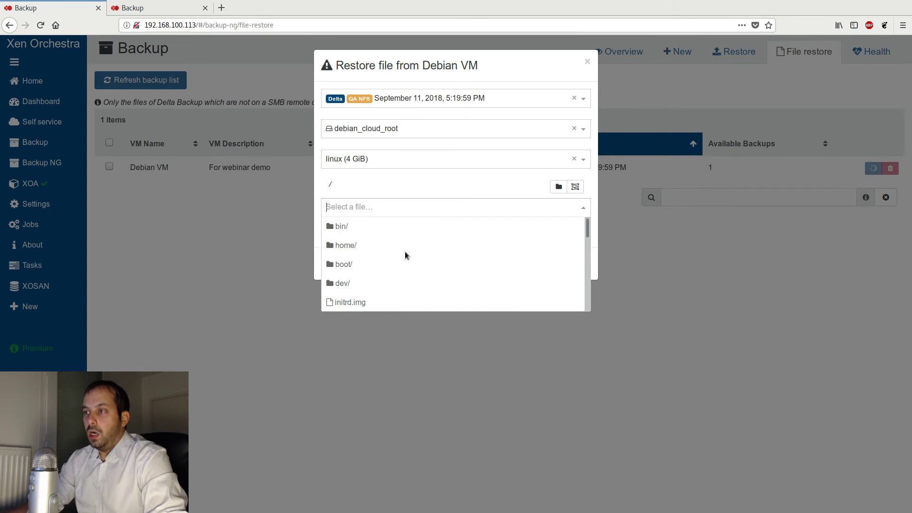
scroll(432, 258, down, 4)
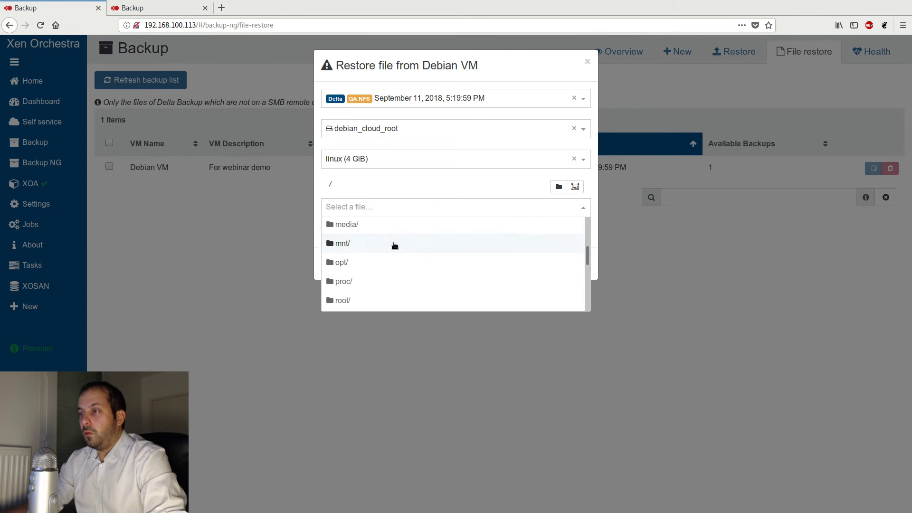
scroll(398, 257, down, 3)
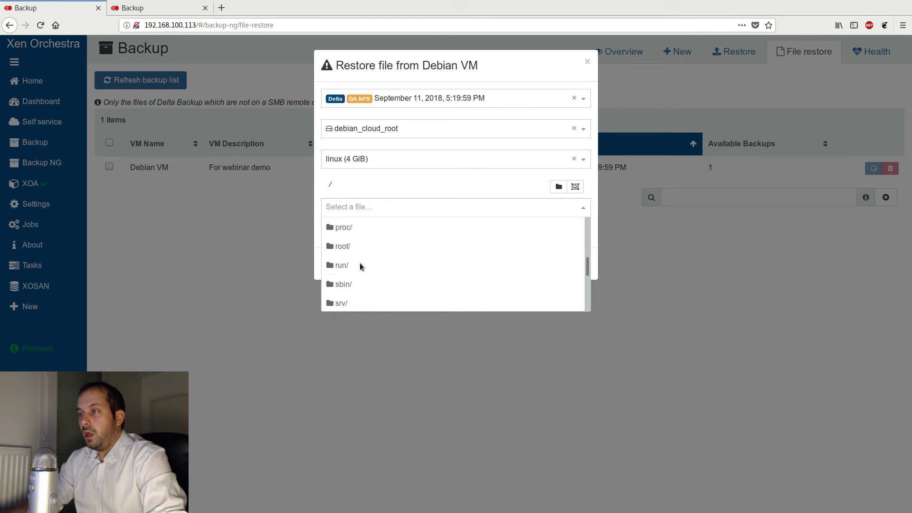
click(364, 246)
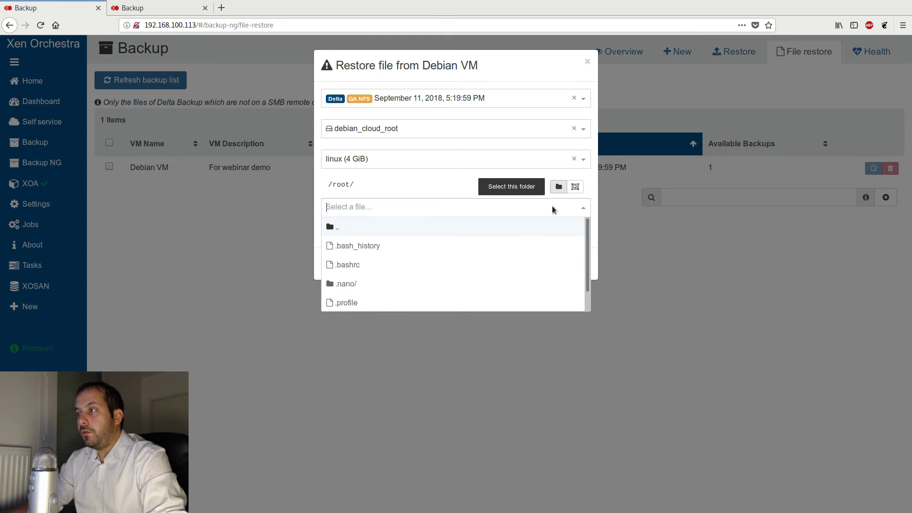
click(369, 265)
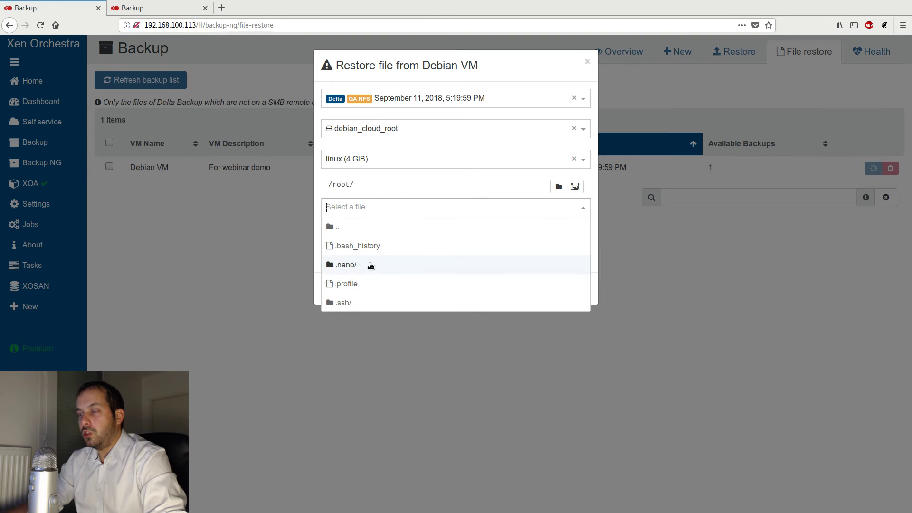
click(405, 181)
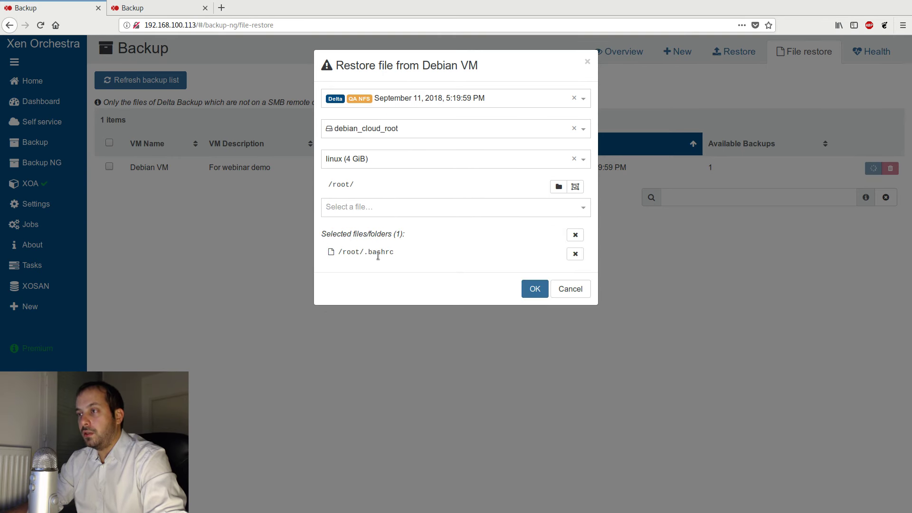
click(534, 291)
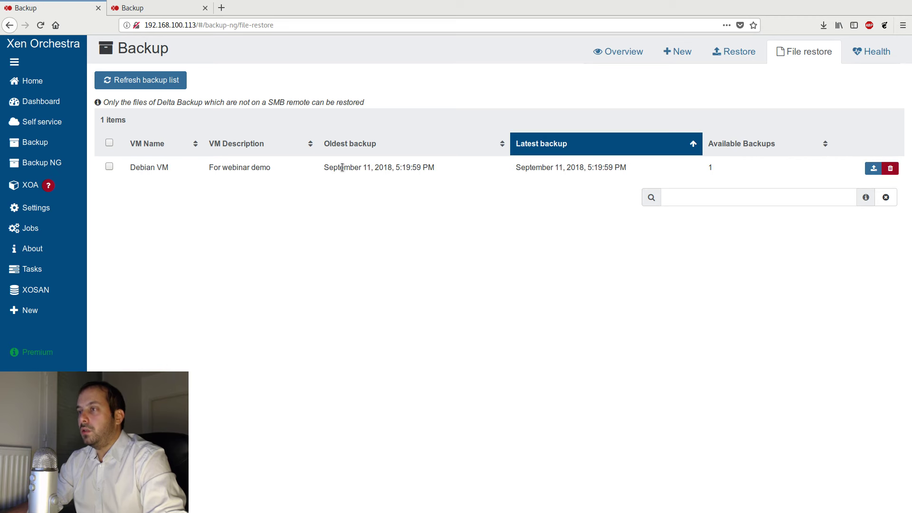
- Check the Health page for orphaned and legacy backup snapshots and review the job schedules on the Overview page
click(859, 56)
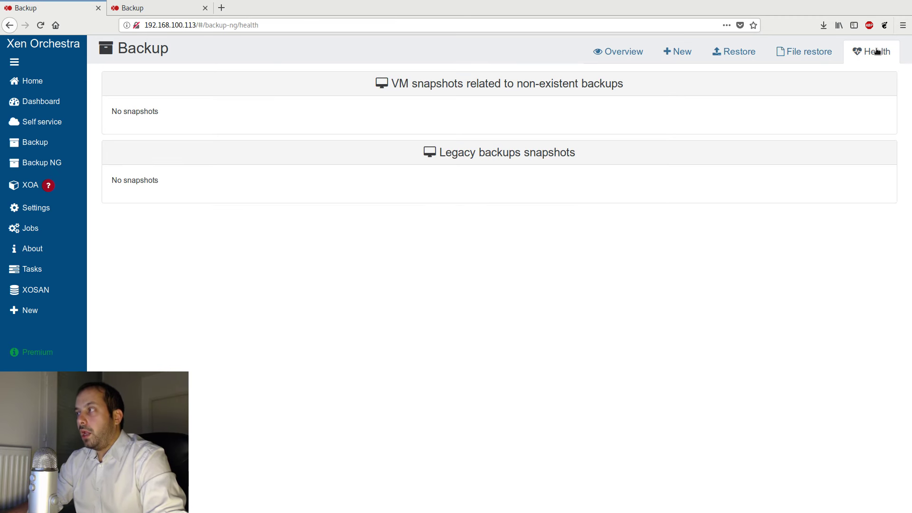
click(878, 51)
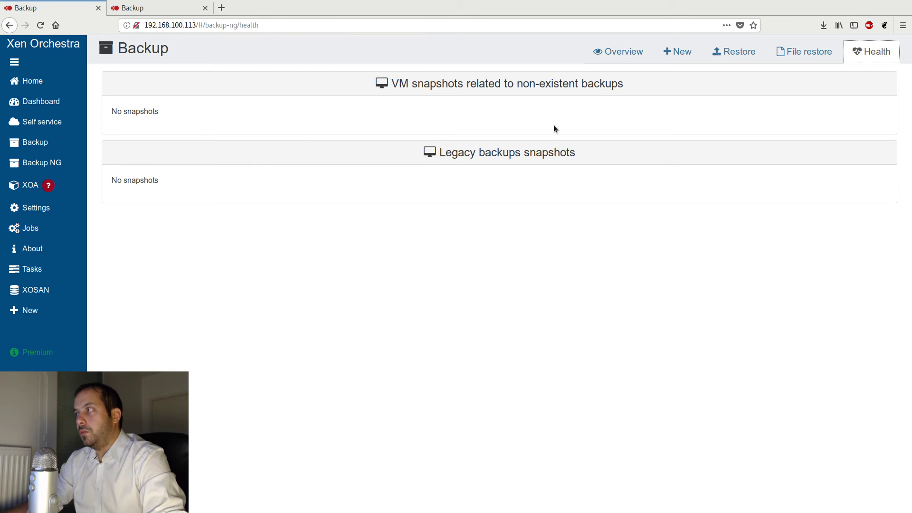
click(623, 53)
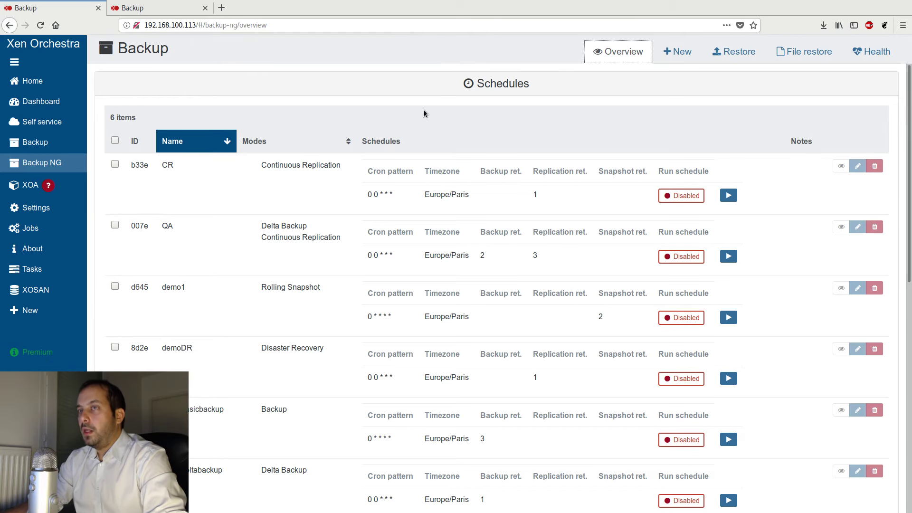
- Start a new Backup NG job in Delta Backup mode and set its Report when option to Never
click(681, 54)
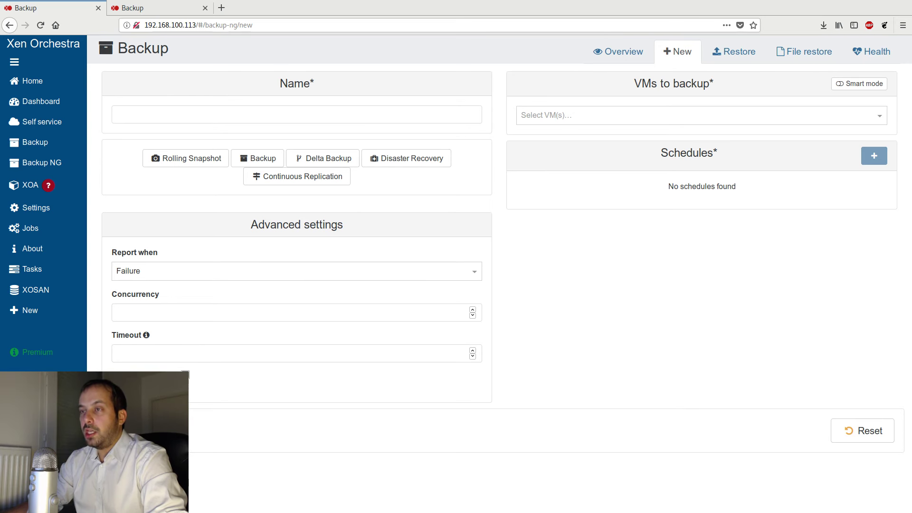
click(328, 158)
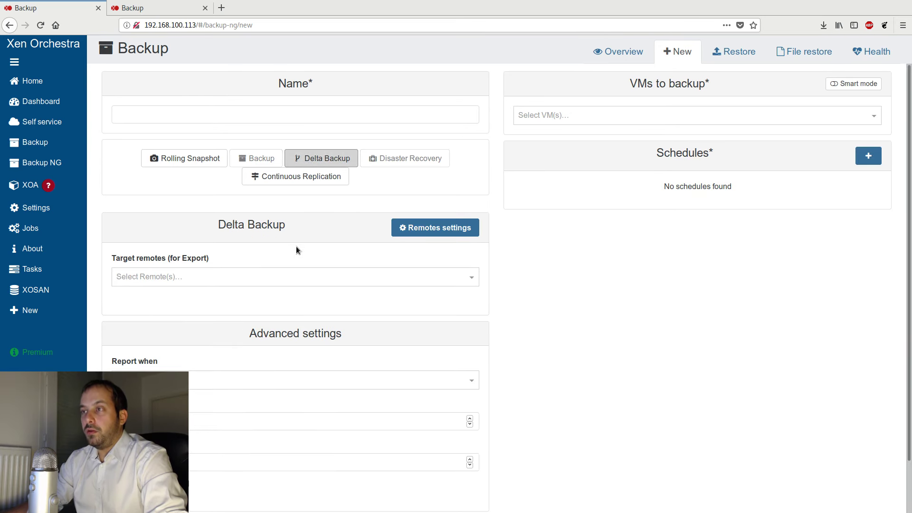
scroll(195, 445, down, 2)
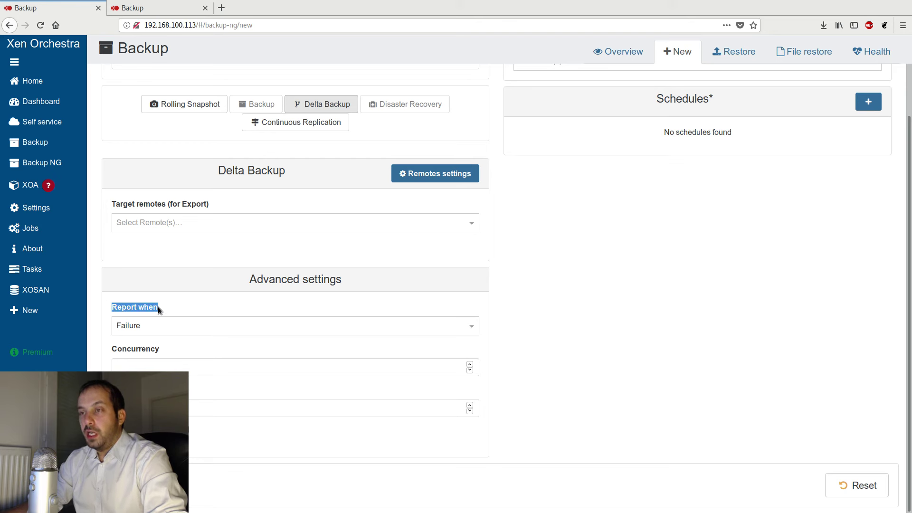
click(173, 301)
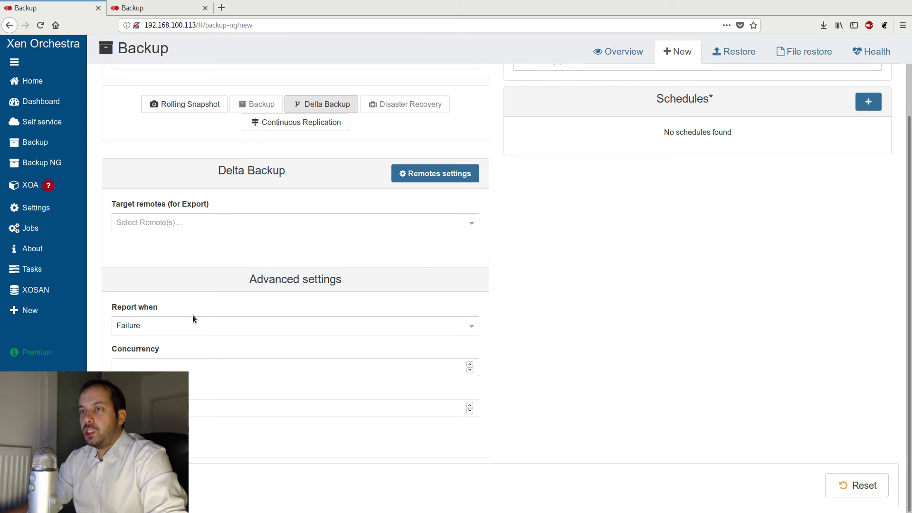
click(176, 324)
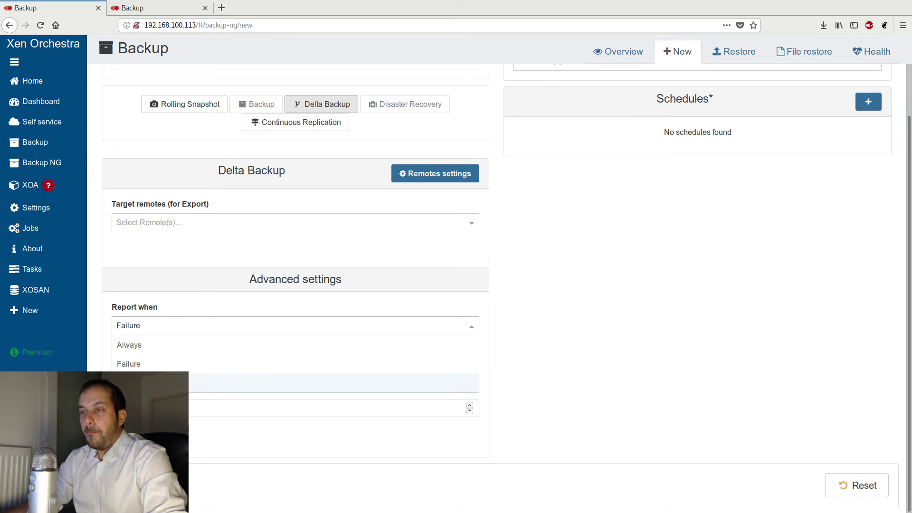
click(164, 383)
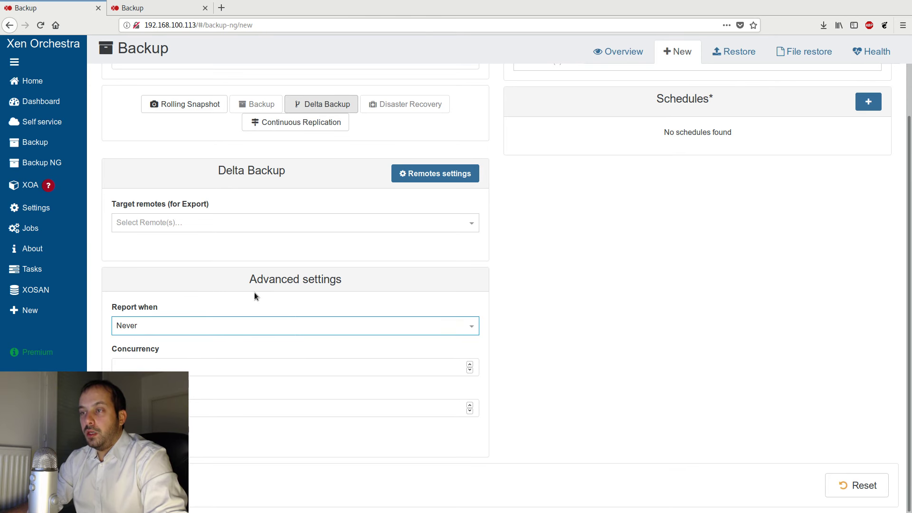
- Set the new Delta Backup job's Report when option to Always
click(173, 326)
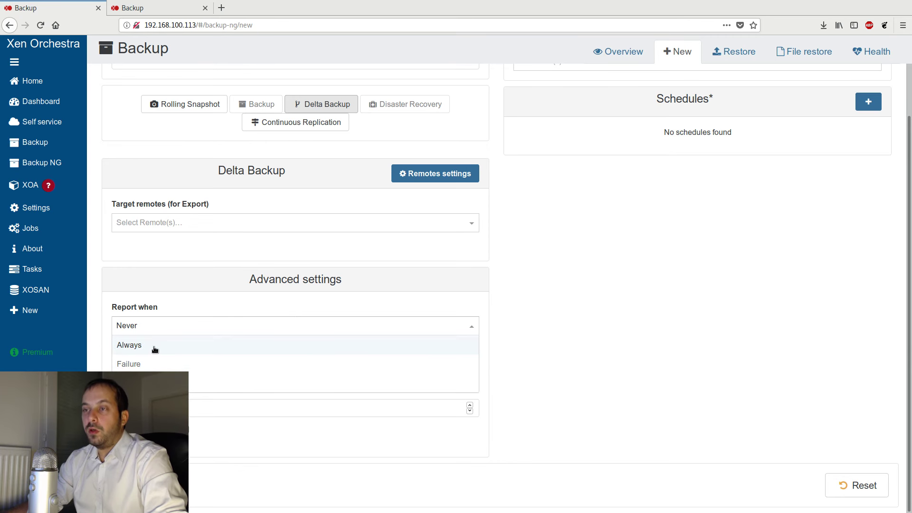
click(163, 326)
click(161, 327)
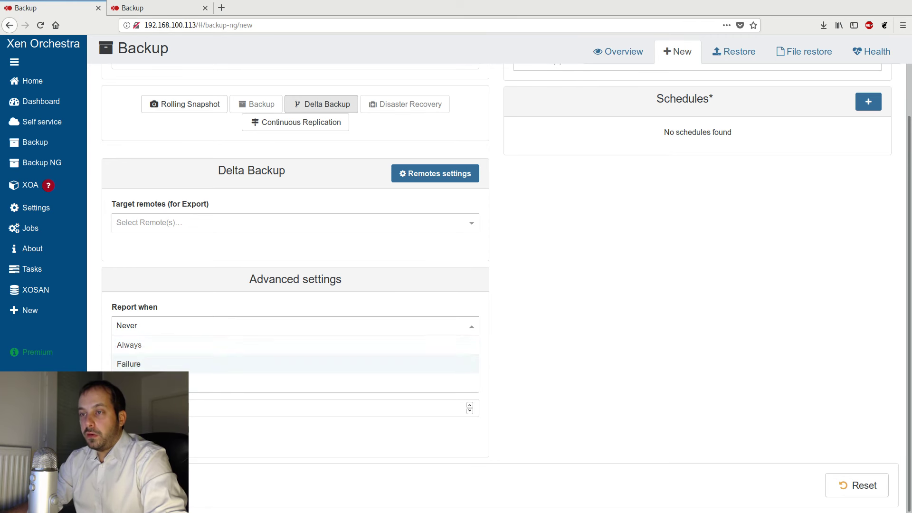
click(177, 300)
click(149, 326)
click(152, 345)
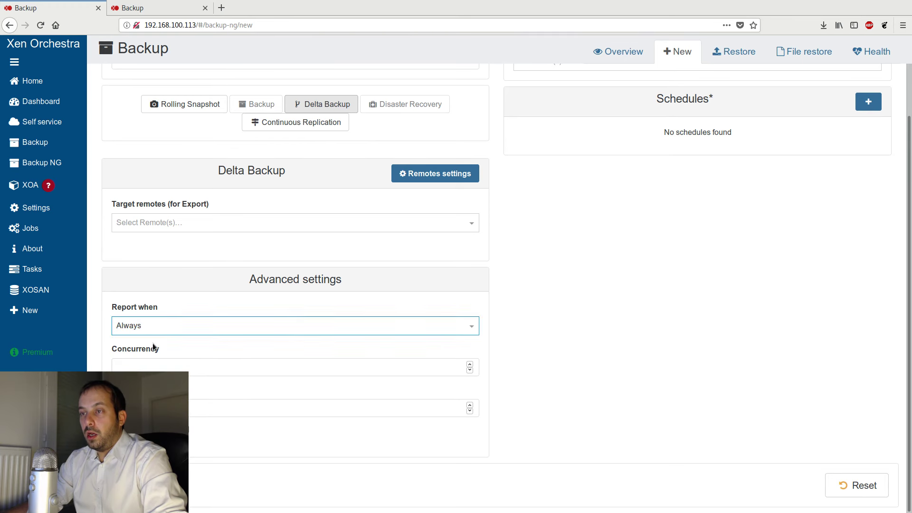
- Open the plugin settings and examine the sender and SMTP transport fields in the transport-email plugin's configuration
mouse_move(92, 226)
mouse_move(69, 208)
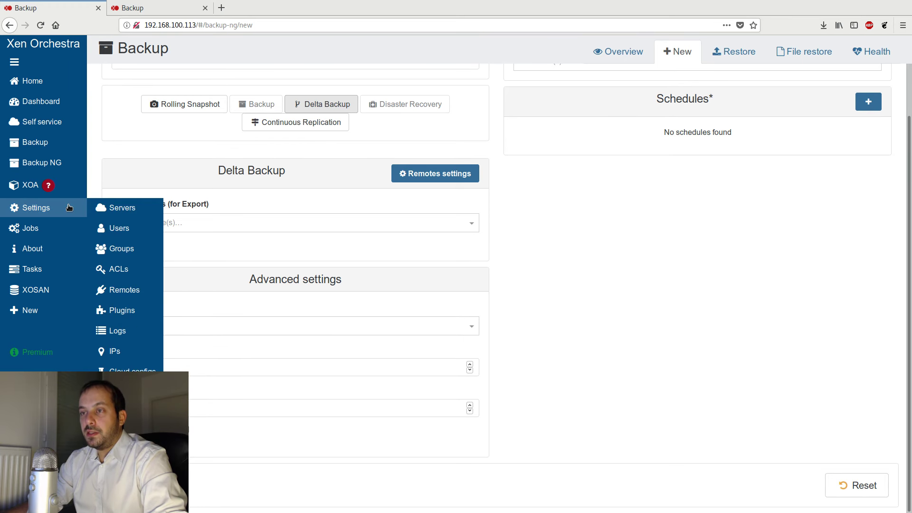
click(137, 312)
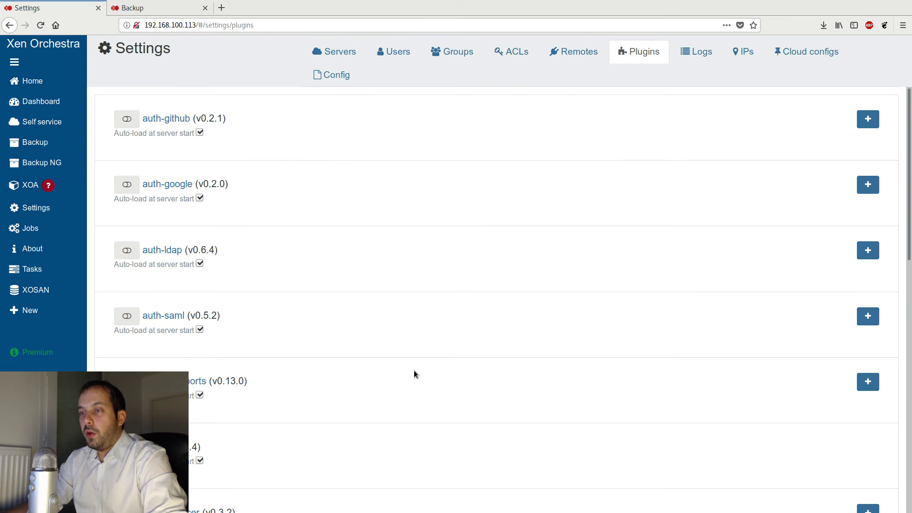
scroll(413, 369, down, 5)
scroll(413, 375, down, 6)
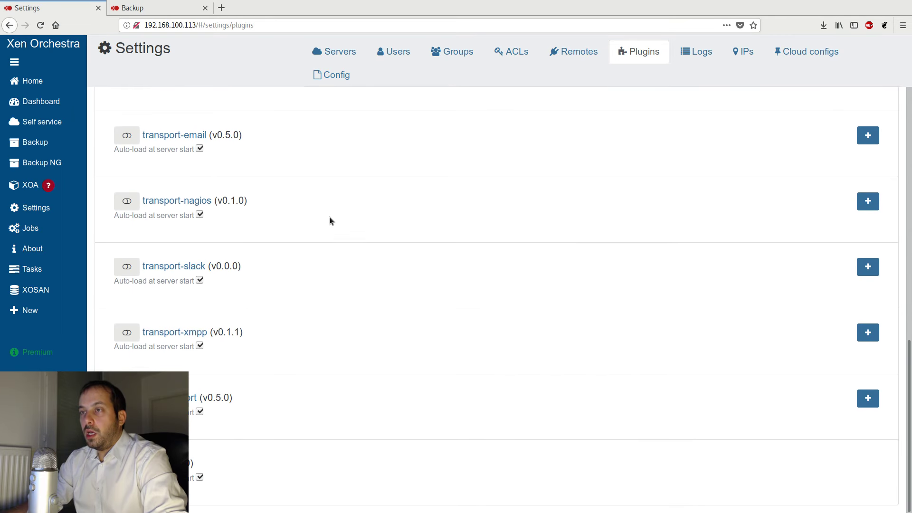
scroll(264, 194, up, 1)
click(864, 189)
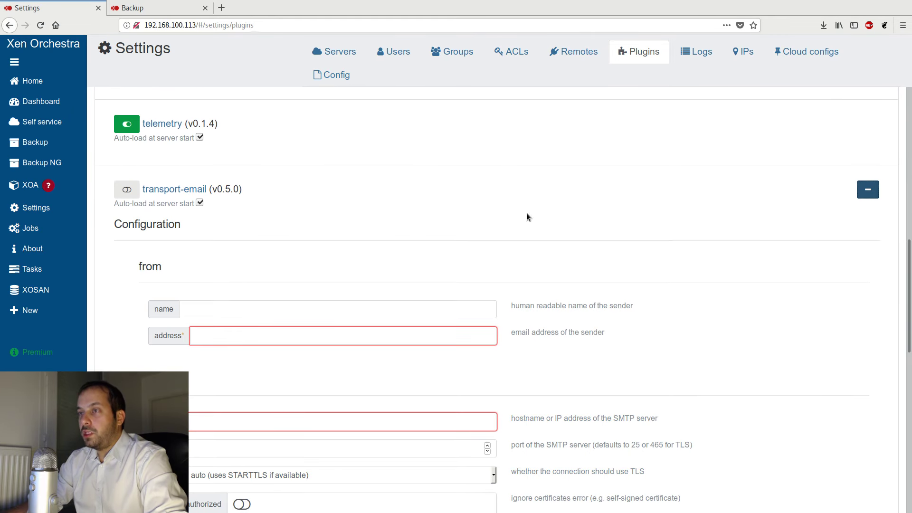
scroll(178, 306, down, 3)
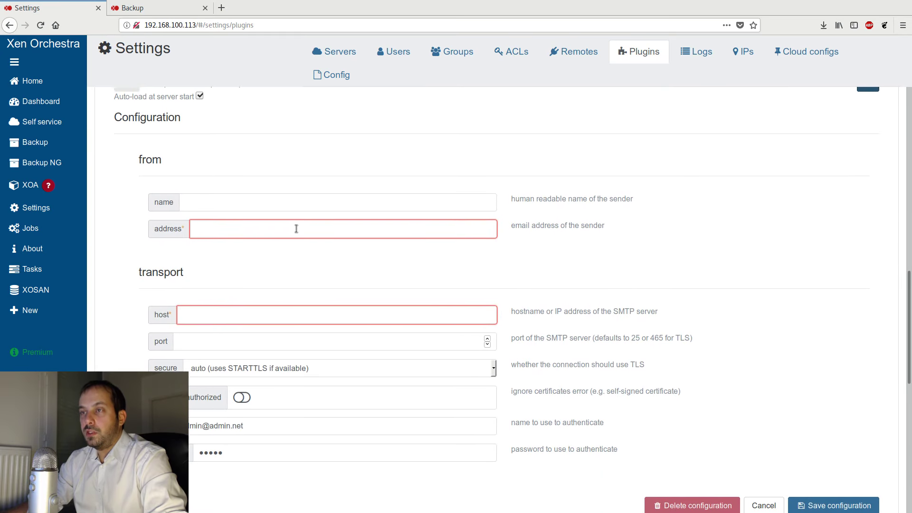
scroll(295, 229, up, 2)
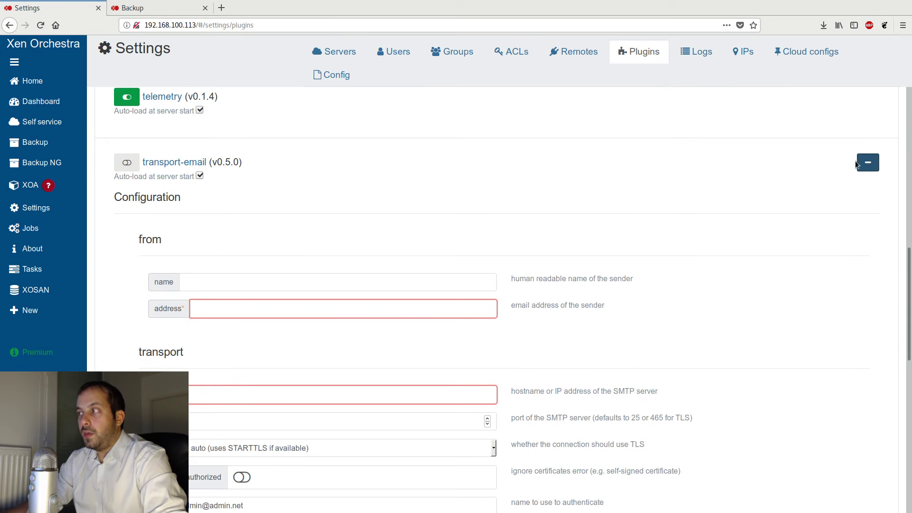
click(868, 162)
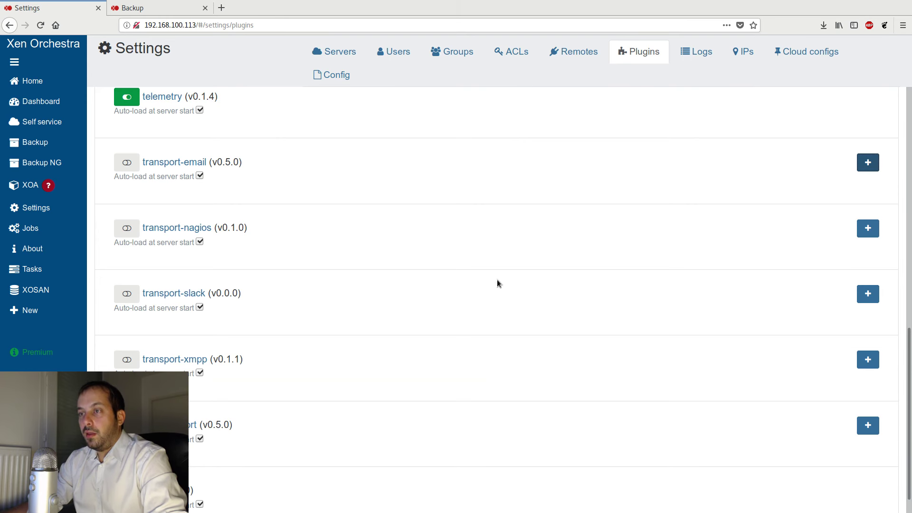
- Open the backup-reports plugin's configuration, enable its optional mails information and add an empty recipient entry
drag(208, 293, 169, 293)
click(375, 309)
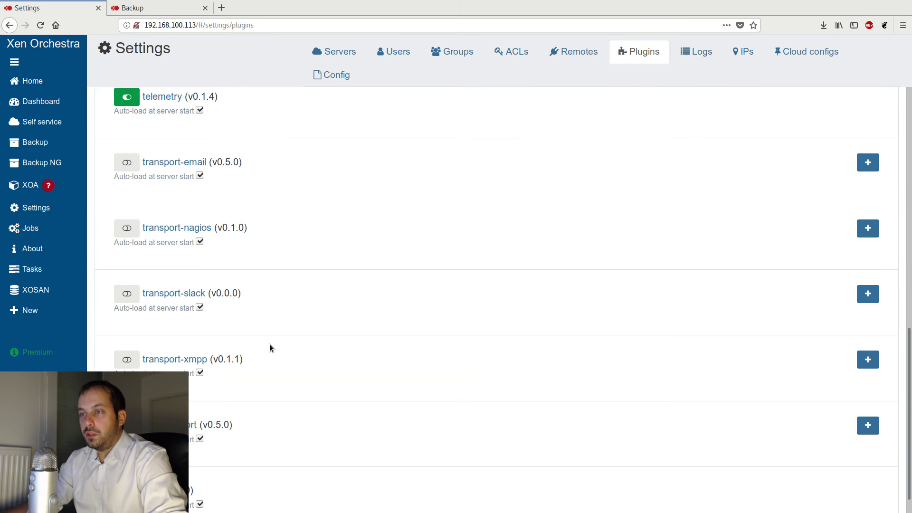
scroll(204, 346, down, 1)
scroll(424, 410, up, 5)
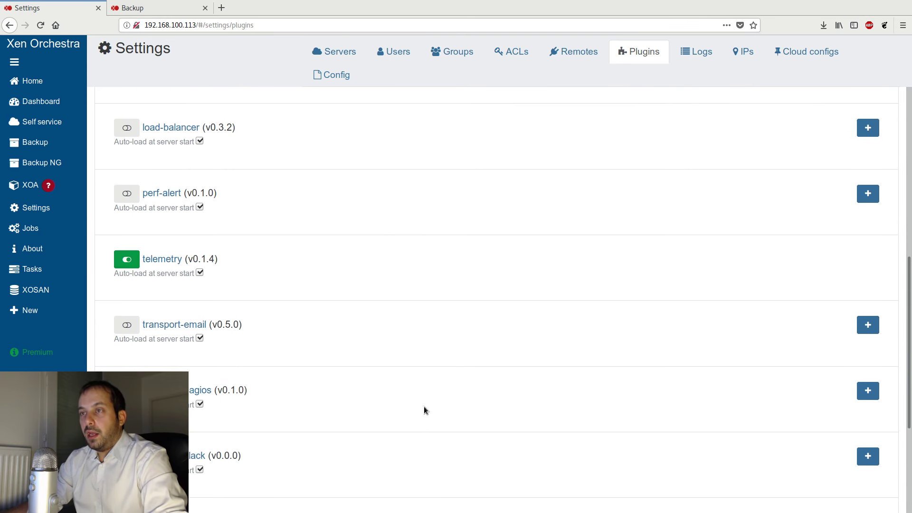
scroll(424, 406, up, 5)
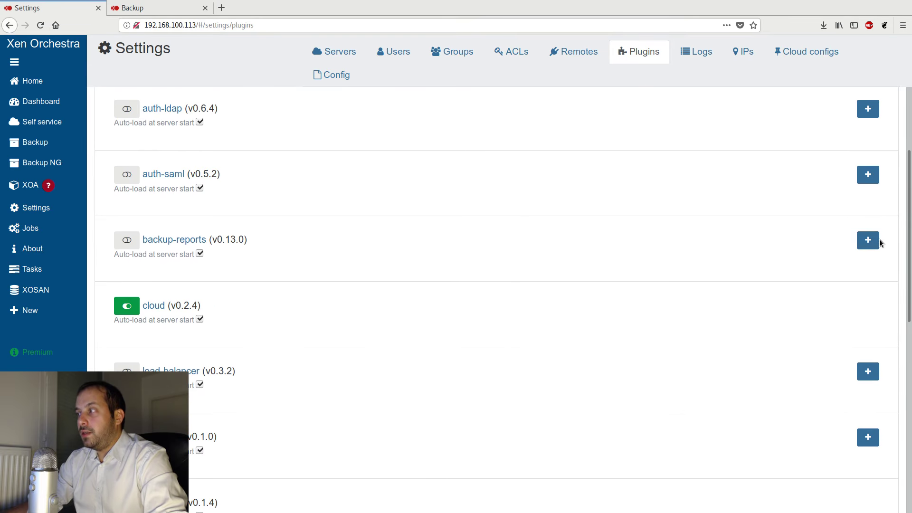
click(878, 240)
drag(166, 240, 198, 240)
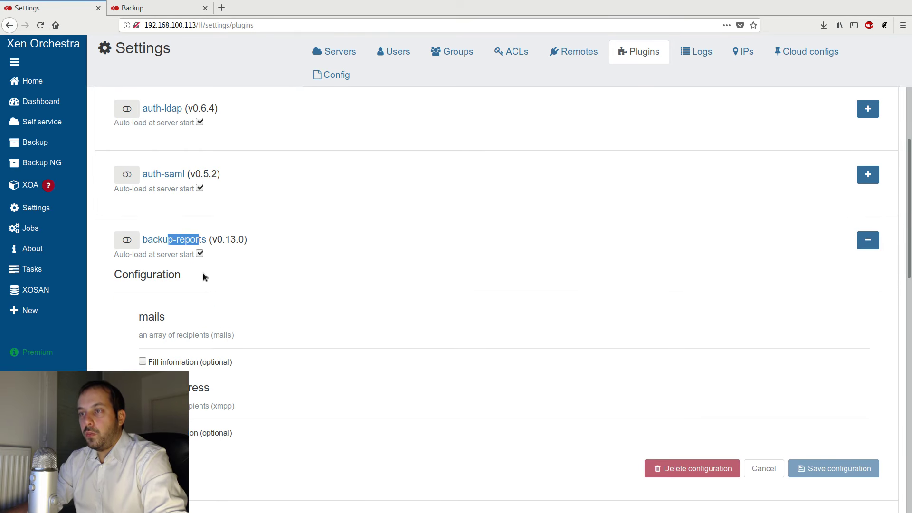
click(156, 338)
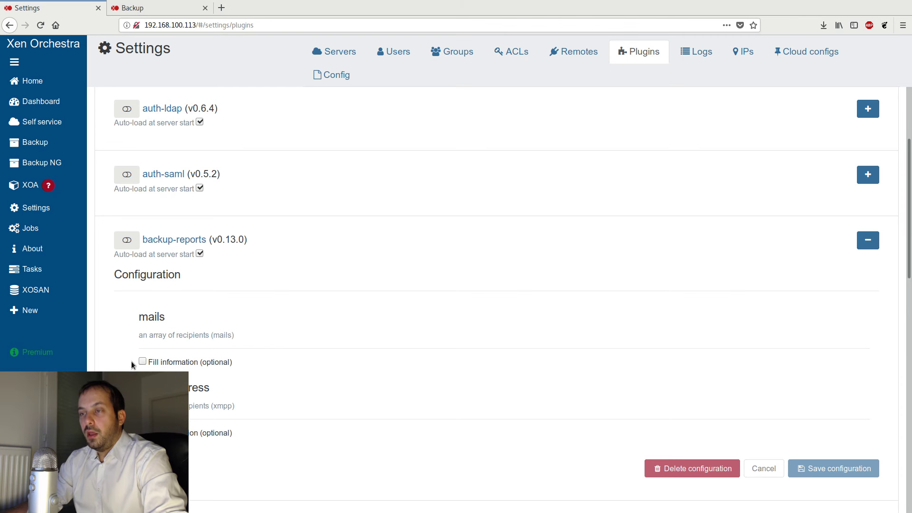
click(143, 361)
click(837, 397)
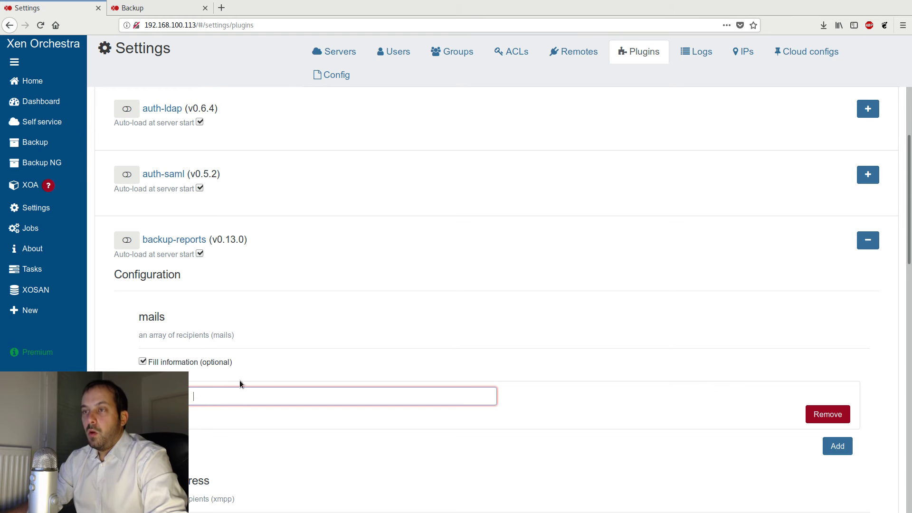
- Open the Backup NG job CR for editing and view the Report when choices in its advanced settings
click(47, 160)
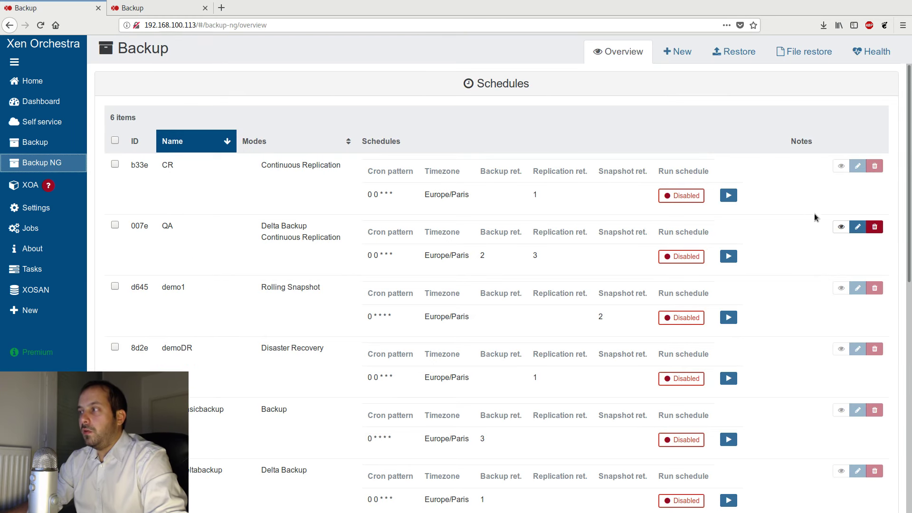
click(858, 167)
scroll(138, 323, down, 3)
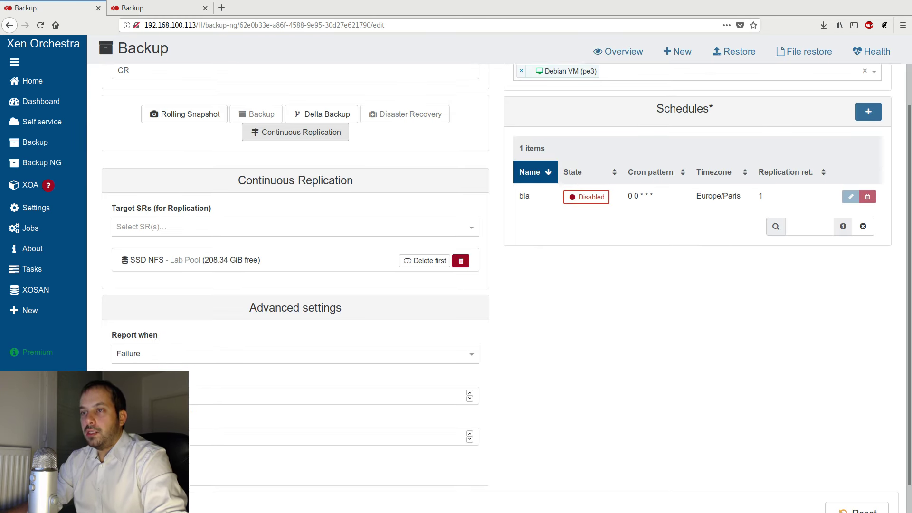
click(136, 323)
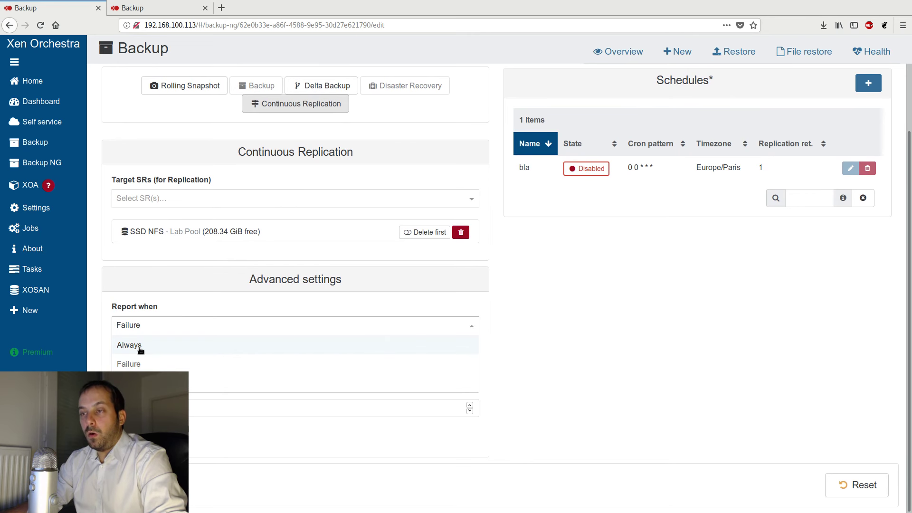
drag(161, 307, 161, 300)
click(355, 303)
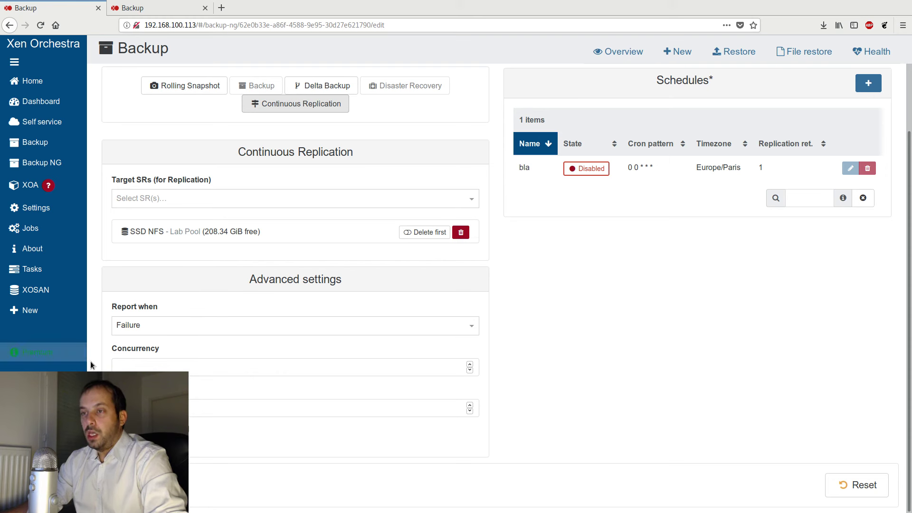
- Set the CR job's Concurrency to 2 in the advanced settings
drag(181, 346, 111, 349)
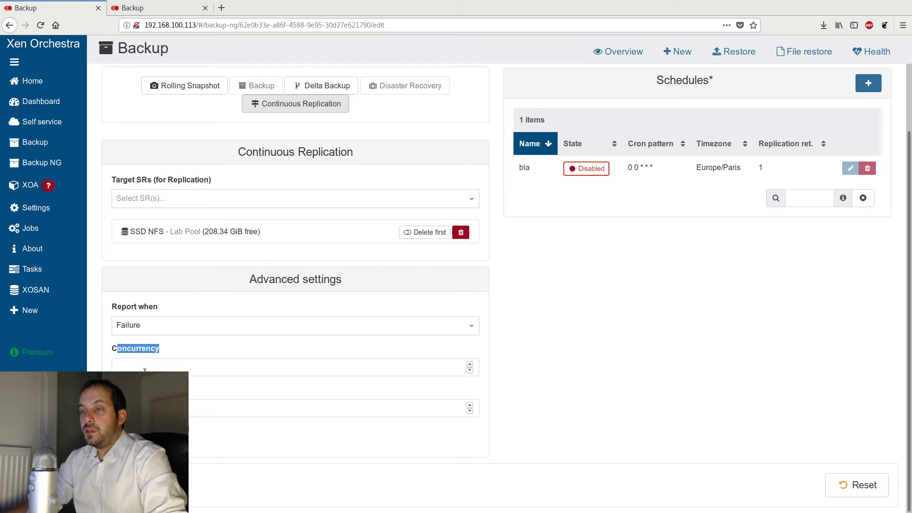
click(155, 347)
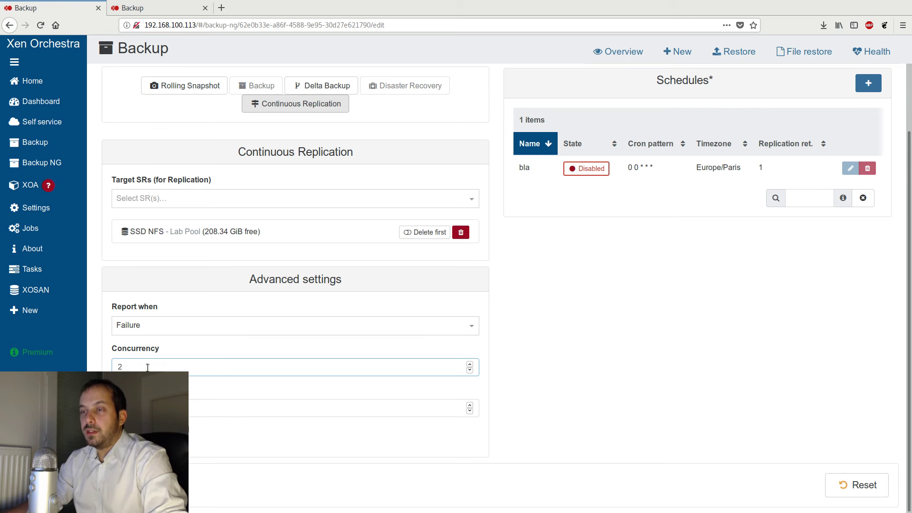
drag(145, 367, 108, 363)
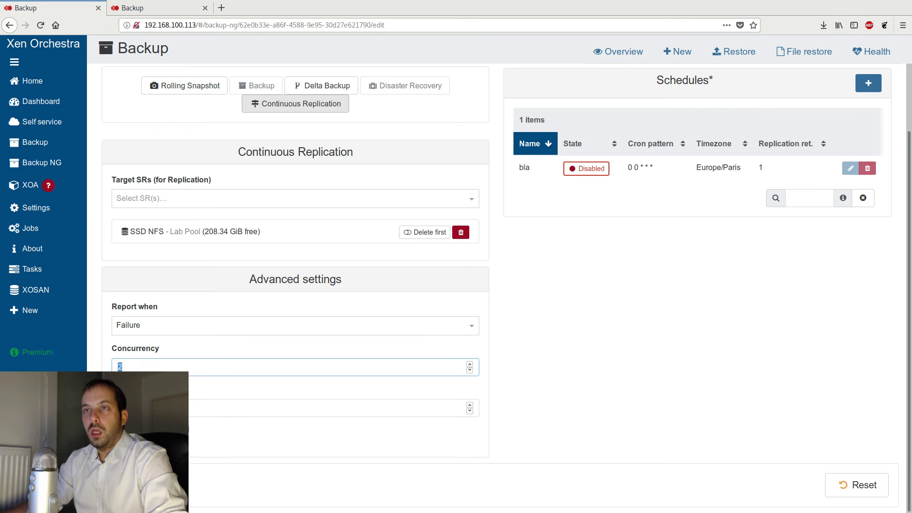
click(66, 148)
double_click(194, 367)
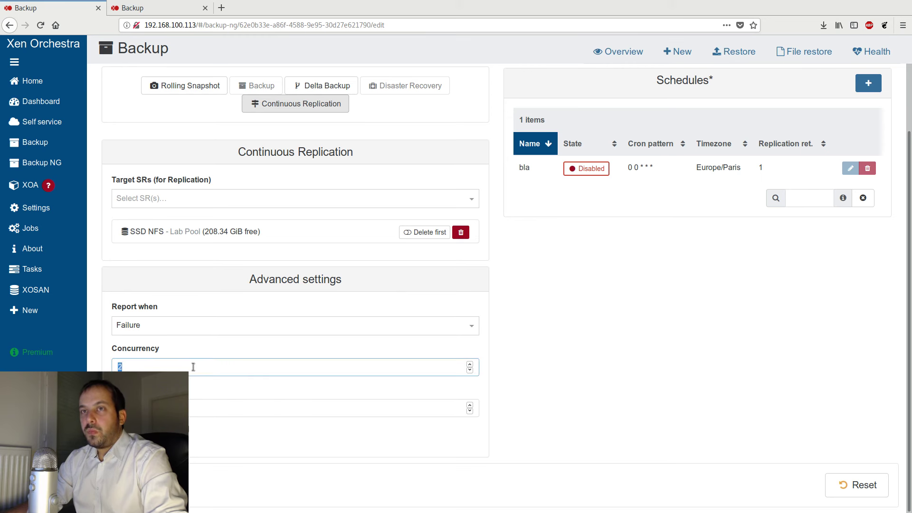
- Switch the CR job's VM selection to Smart mode
scroll(676, 382, up, 1)
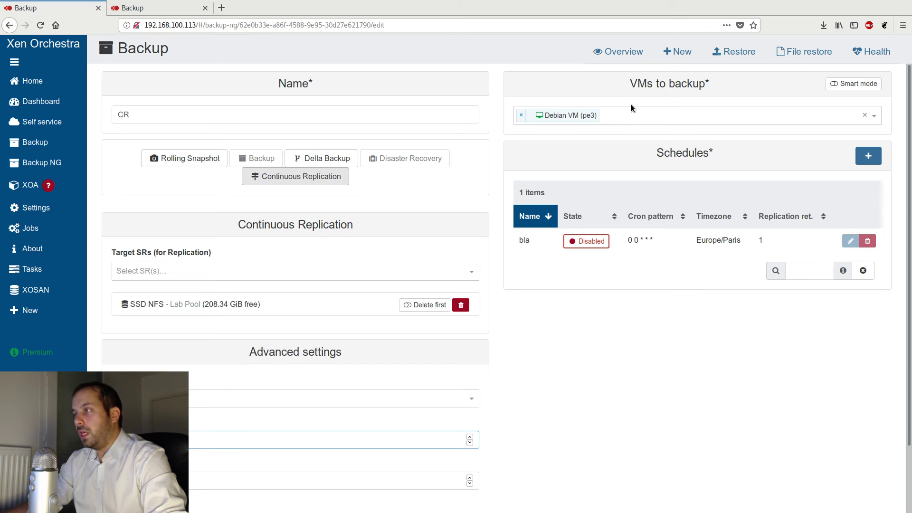
click(854, 83)
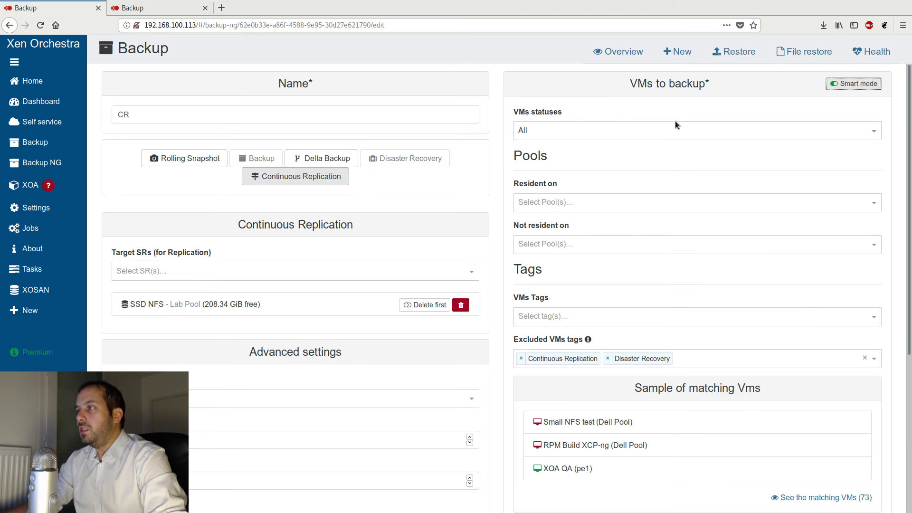
click(854, 84)
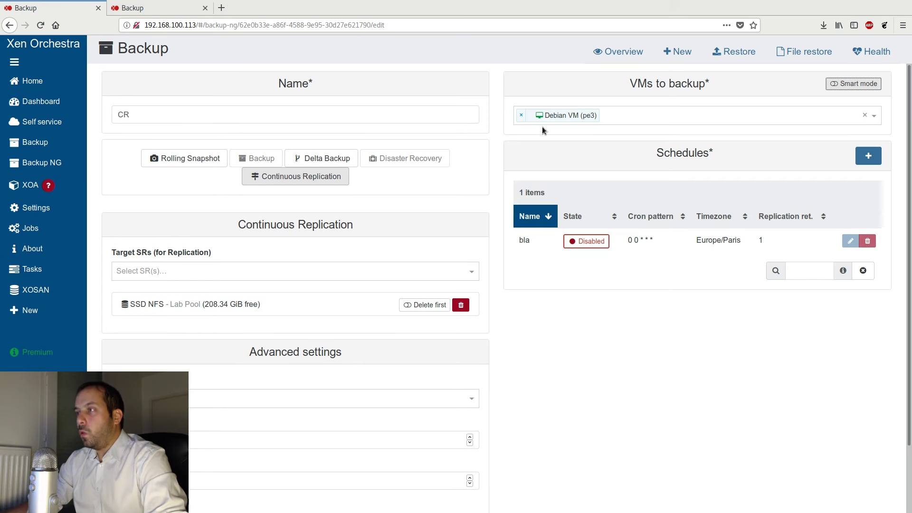
click(854, 83)
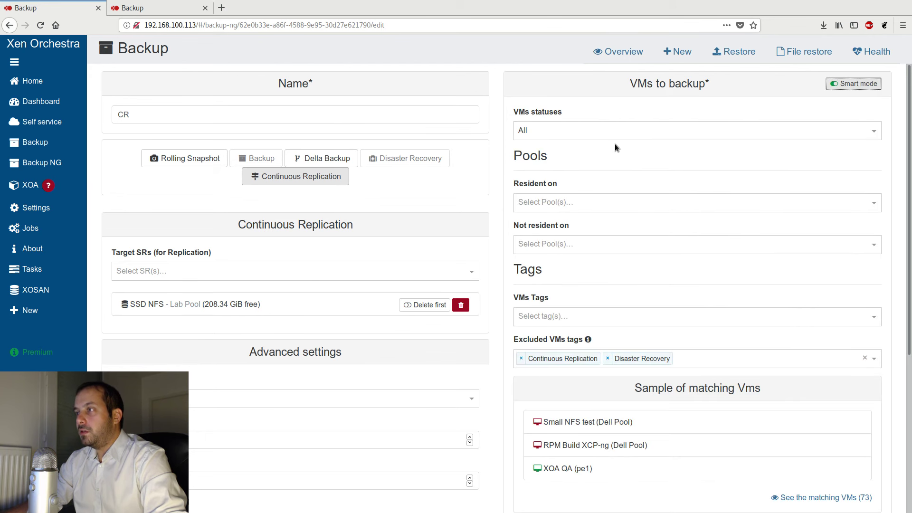
- Examine the Smart mode choices for VMs statuses and the Resident on and Not resident on pool filters
click(562, 136)
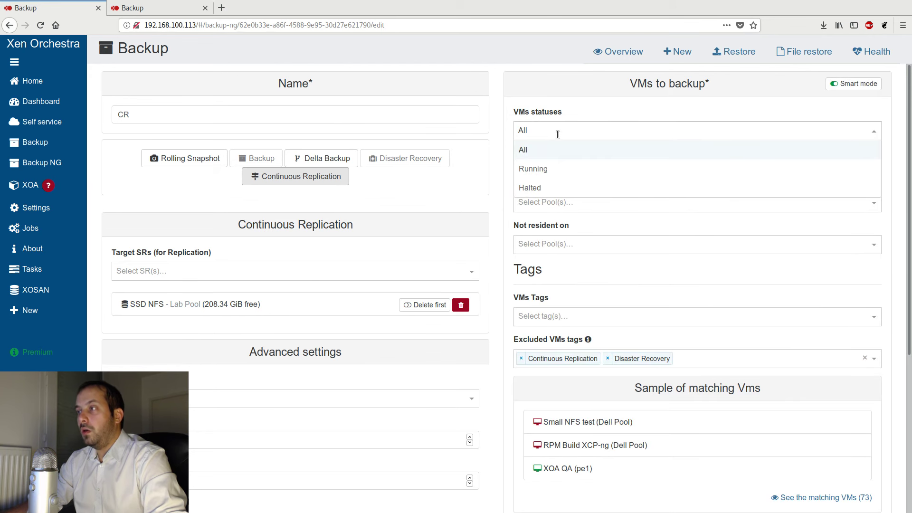
click(697, 148)
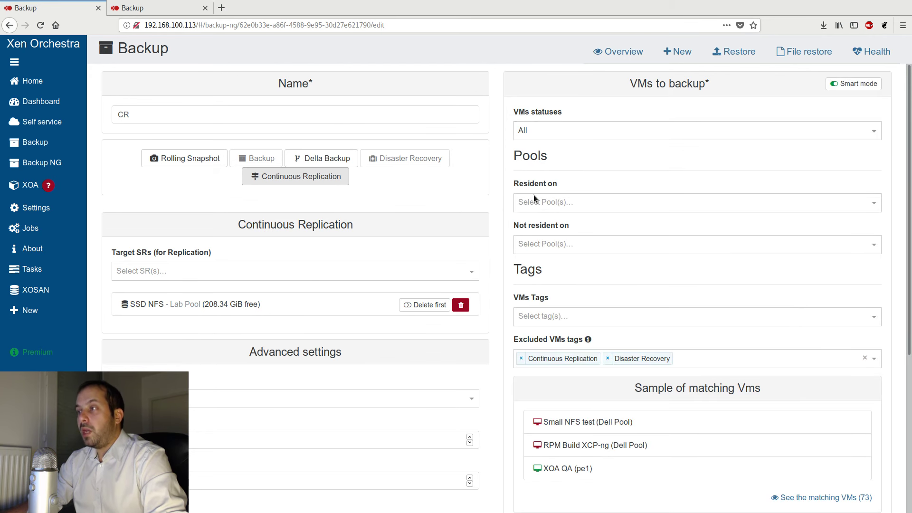
click(577, 199)
click(615, 170)
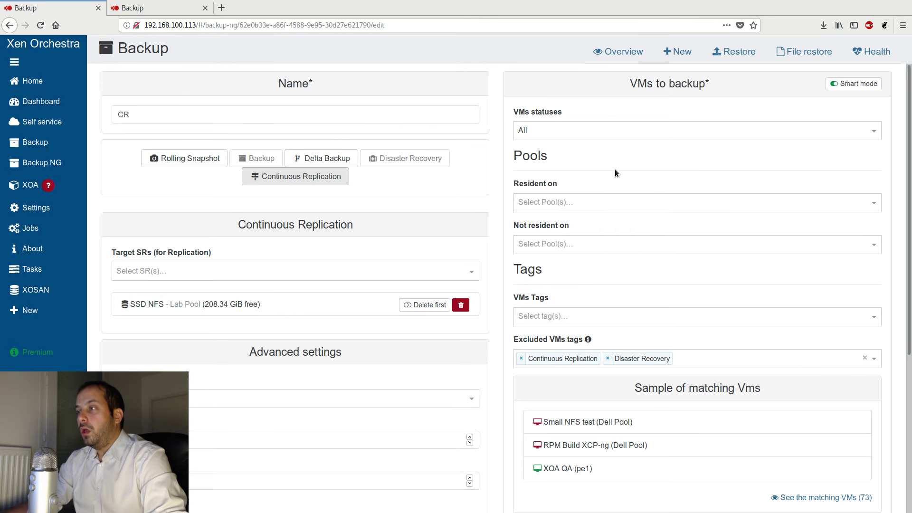
click(564, 244)
click(581, 223)
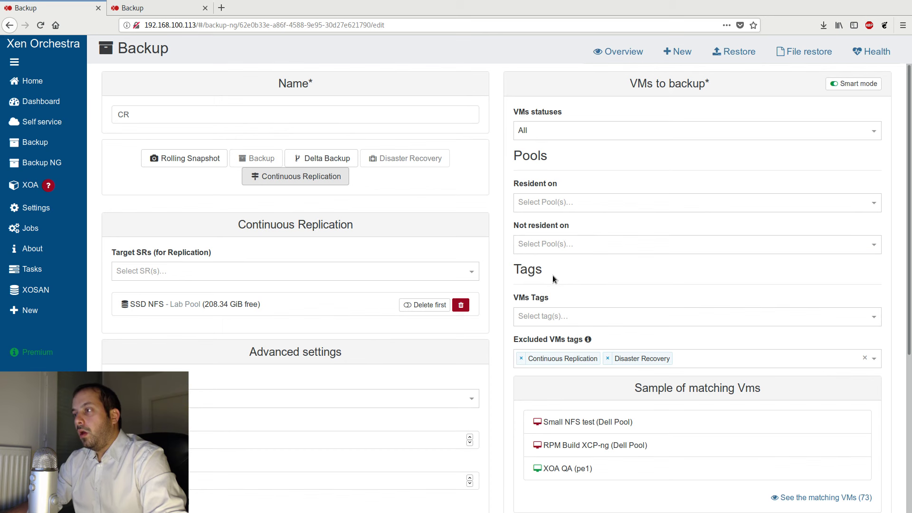
- Restrict the CR job's Smart mode selection to VMs with the demo tag
click(547, 316)
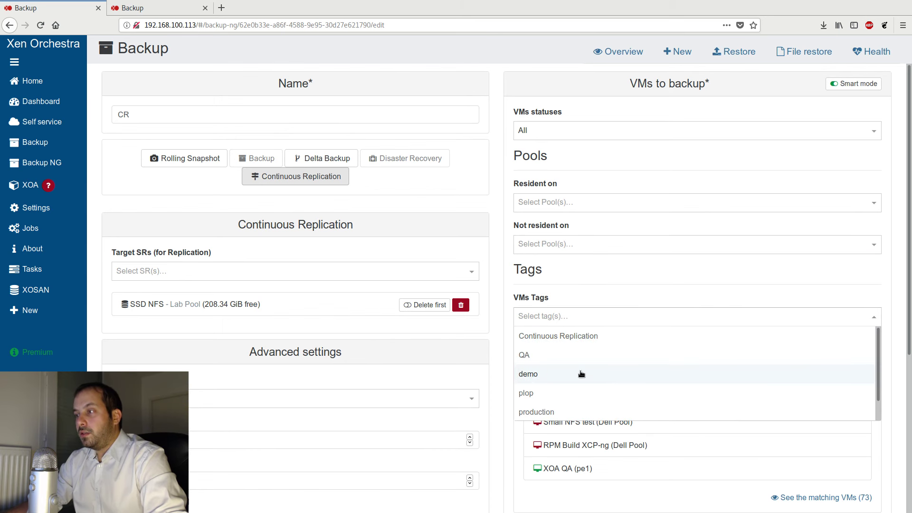
click(544, 375)
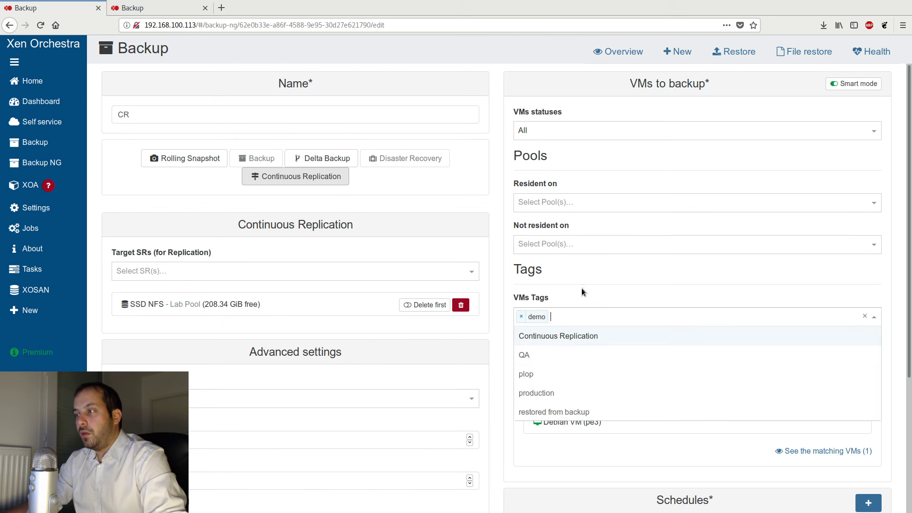
click(581, 289)
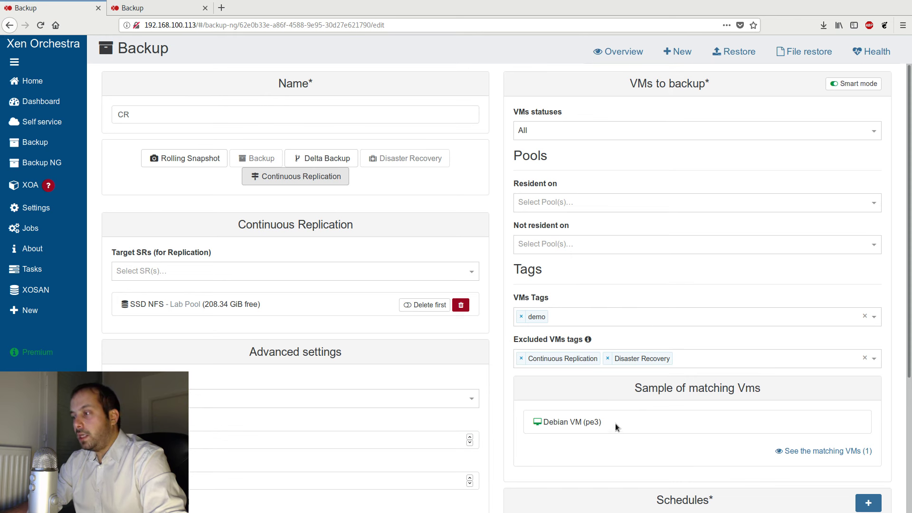
- Check the sample of VMs matching the demo tag in the CR job's Smart mode settings
drag(615, 423, 542, 424)
click(557, 452)
drag(598, 425, 558, 424)
click(564, 423)
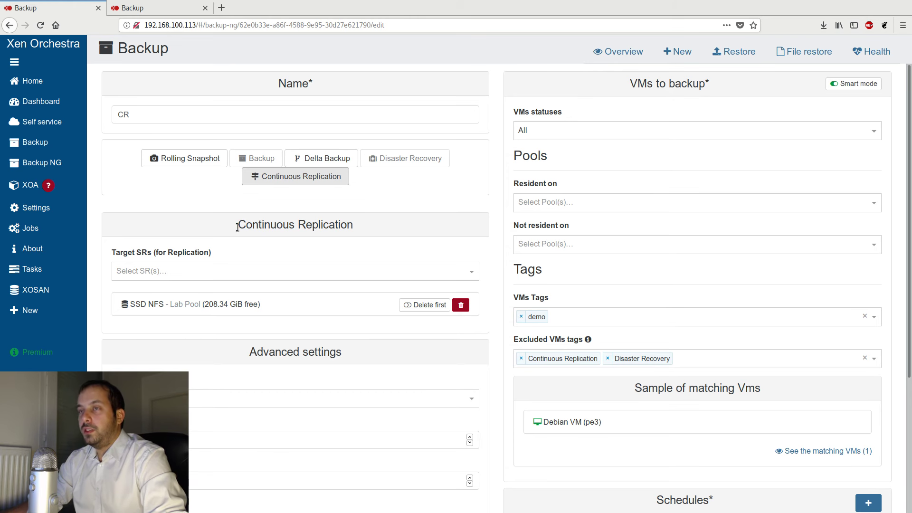
- Add the tag production to the running Debian VM on its general page
click(117, 81)
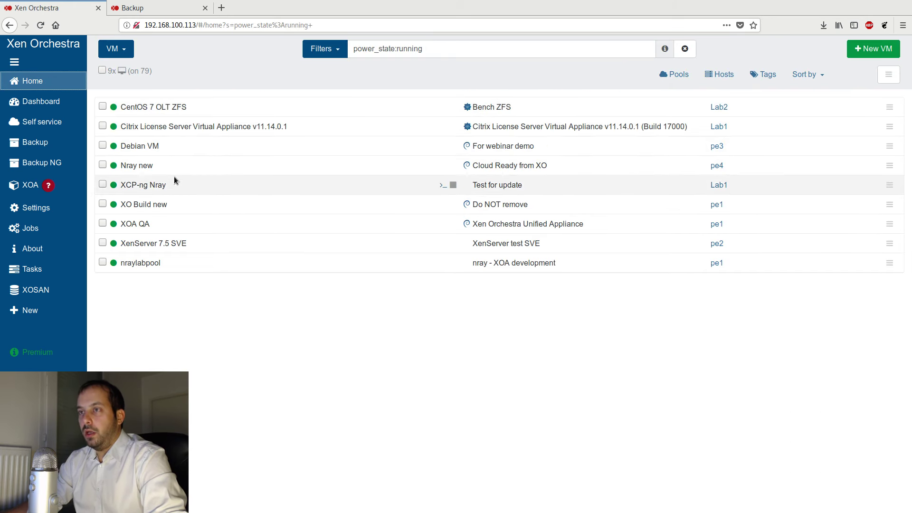
click(190, 147)
click(533, 245)
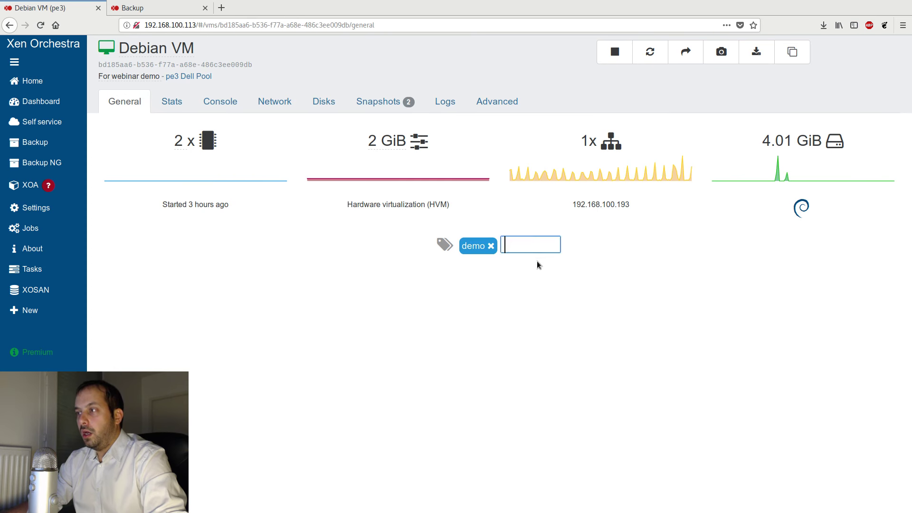
text(preoduc)
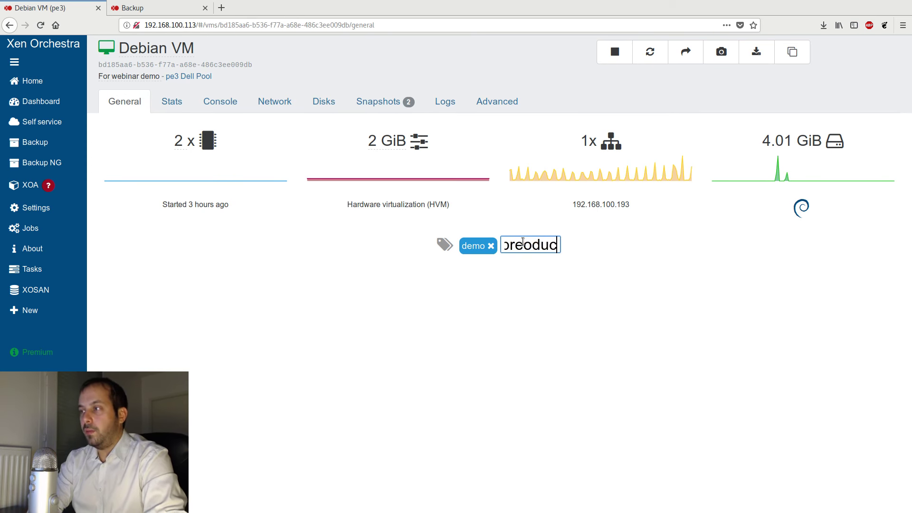
key(BackSpace)
key(BackSpace)
key(BackSpace)
key(BackSpace)
key(BackSpace)
text(odu)
text(ction)
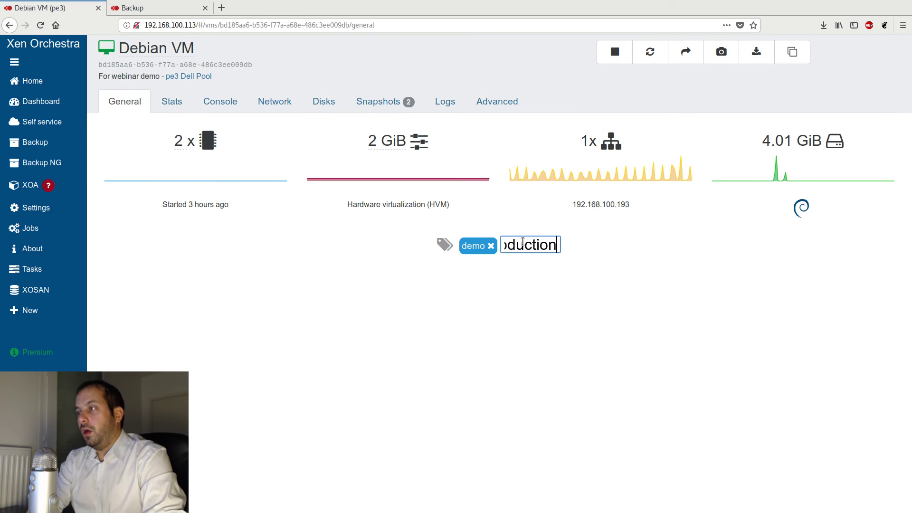
key(Return)
click(483, 336)
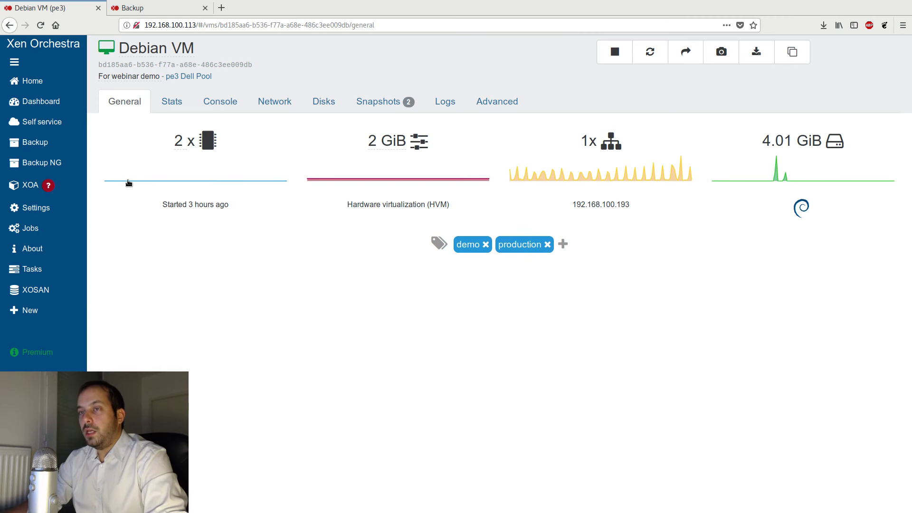
- Edit the CR backup job to use Smart mode limited to VMs with the production tag
click(55, 162)
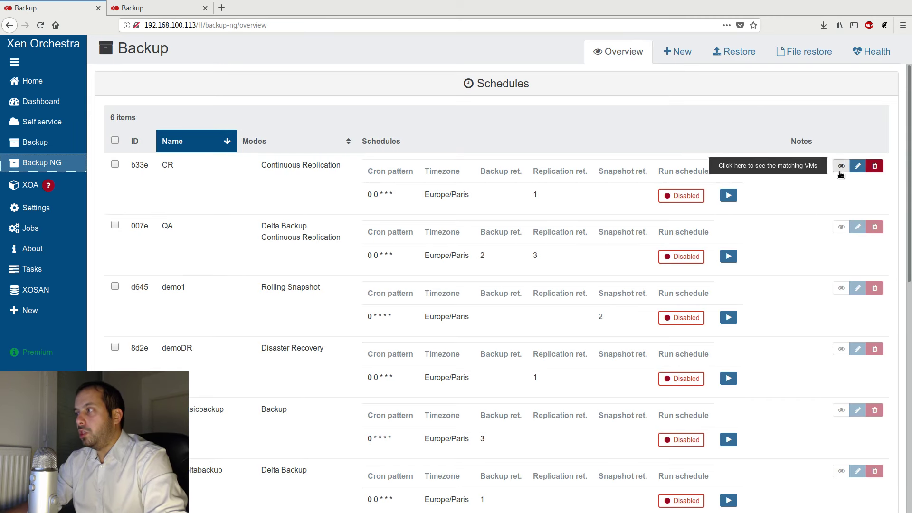
click(857, 166)
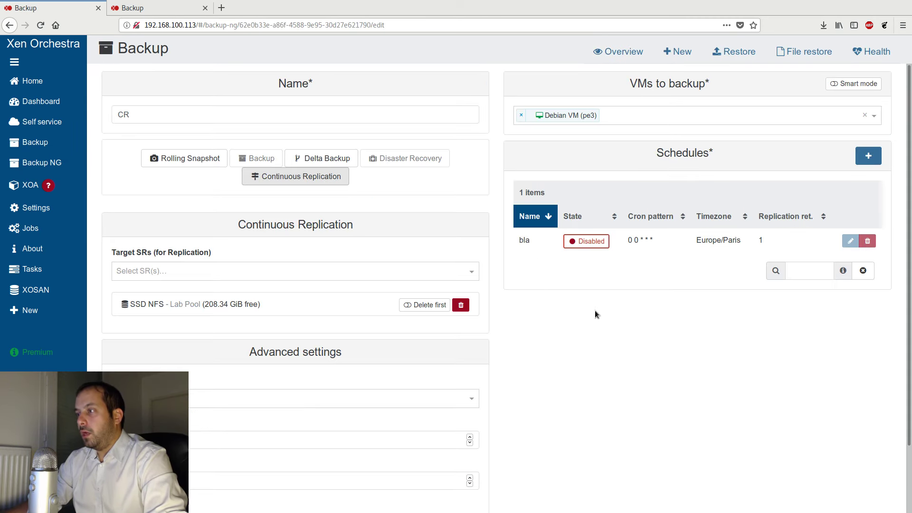
click(855, 83)
click(552, 317)
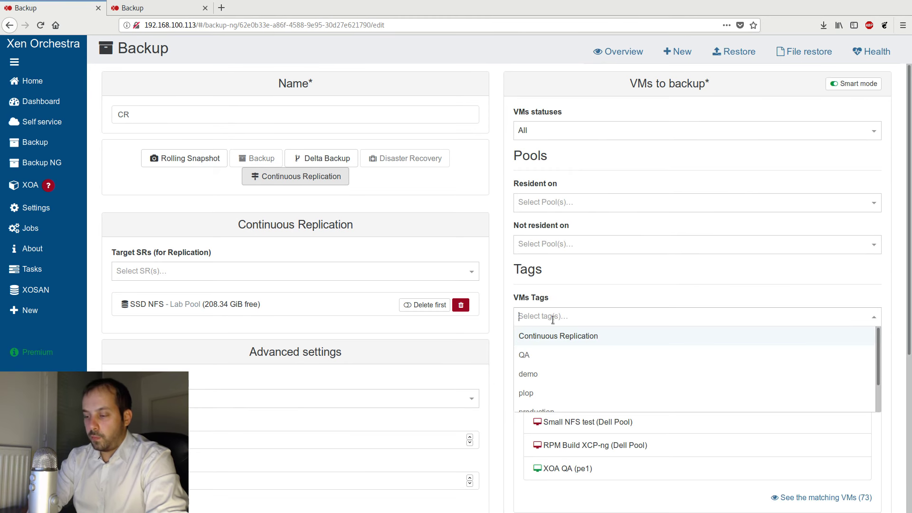
text(prod)
click(556, 335)
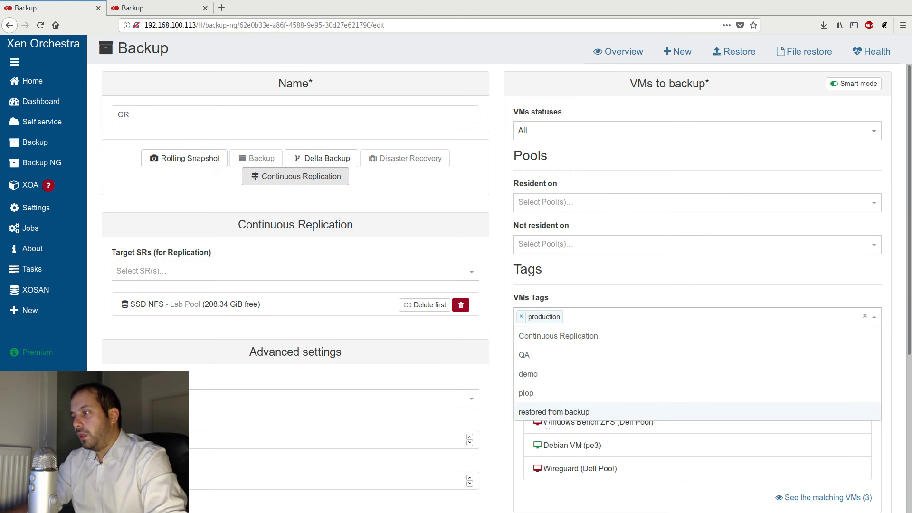
click(552, 498)
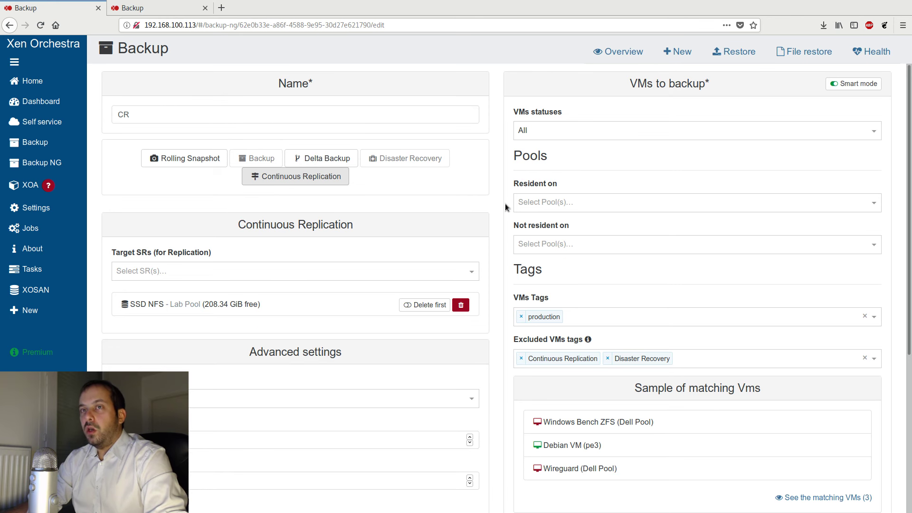
- Check the Backup NG health page for VM snapshots of non-existent backups and legacy backups snapshots
click(879, 53)
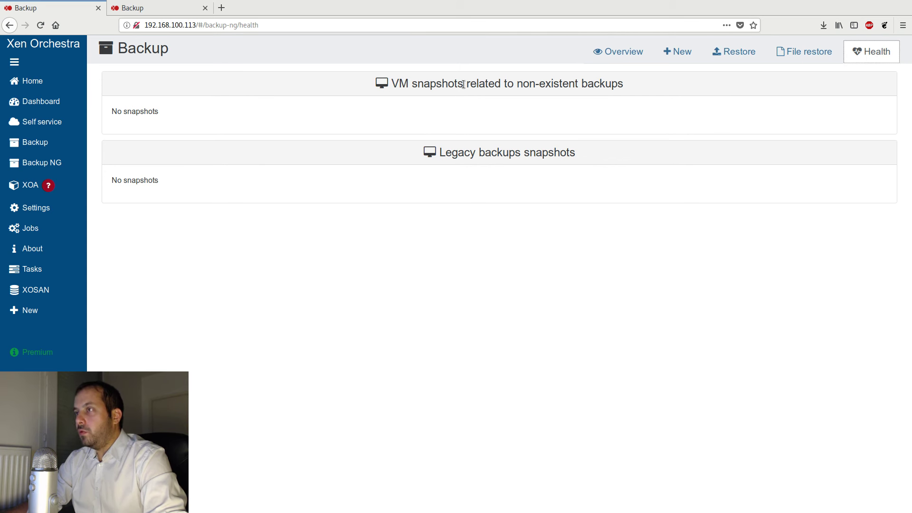
drag(603, 154, 440, 162)
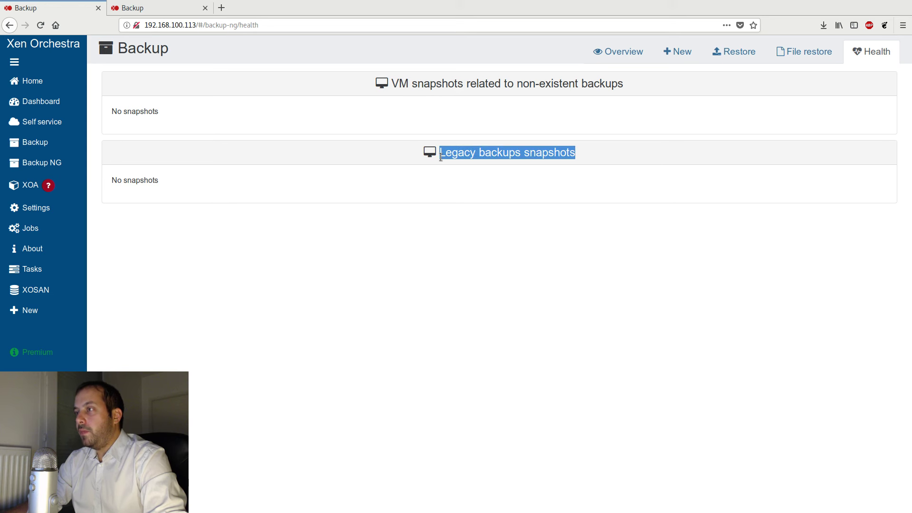
click(279, 183)
drag(160, 178, 145, 178)
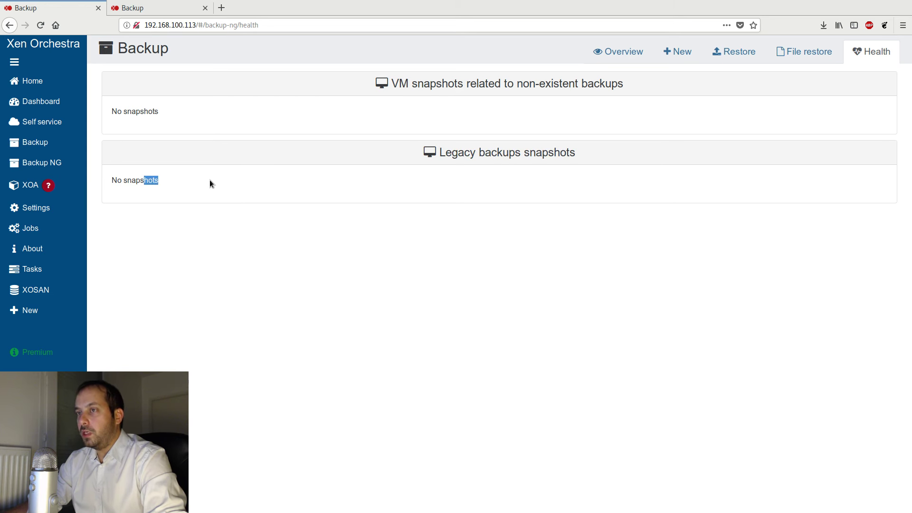
click(211, 180)
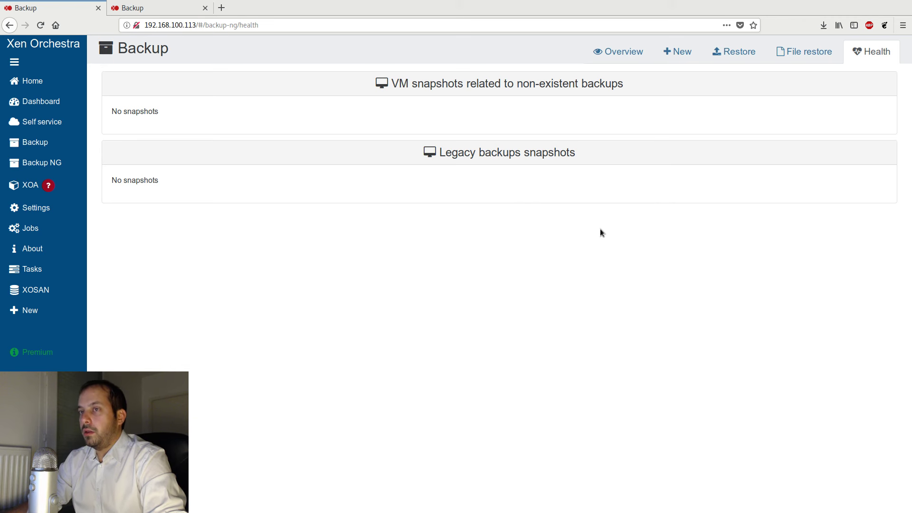
- Review the job schedules and run logs in the Backup NG overview
click(610, 54)
scroll(464, 290, down, 8)
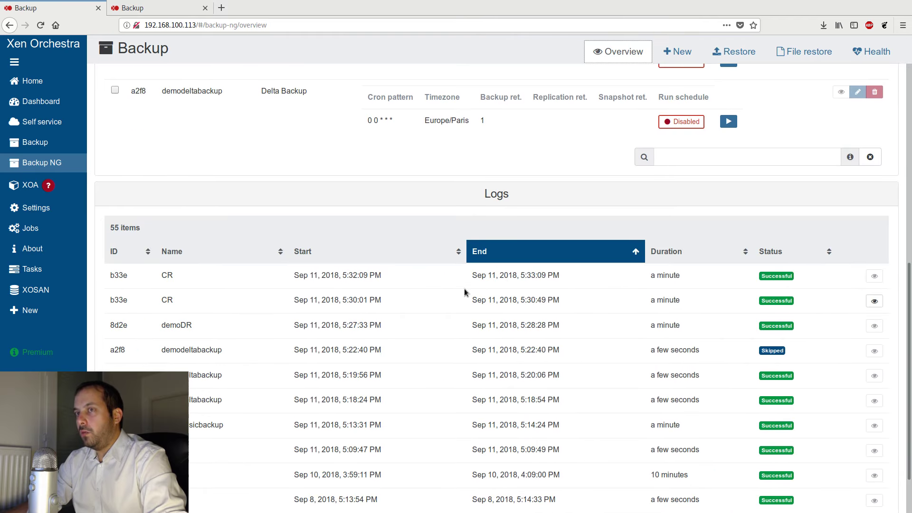
scroll(430, 344, up, 5)
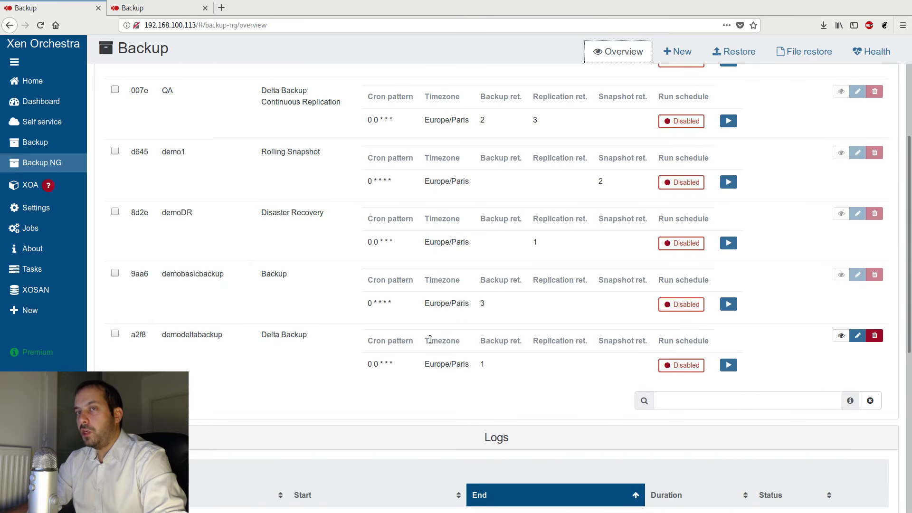
scroll(429, 343, up, 3)
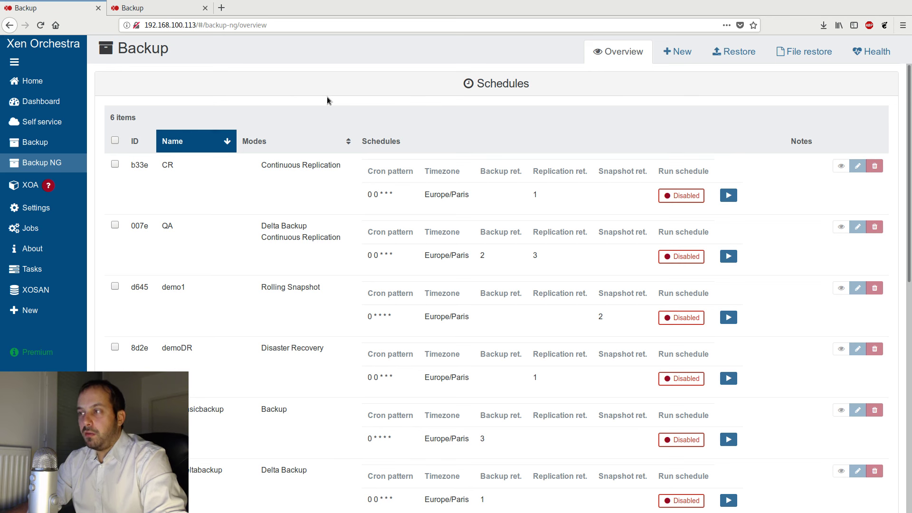
drag(530, 86, 483, 85)
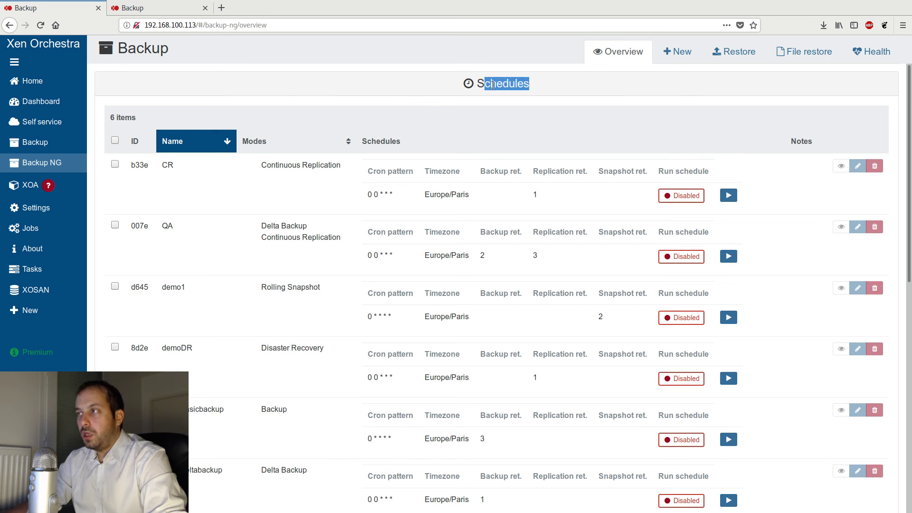
click(480, 86)
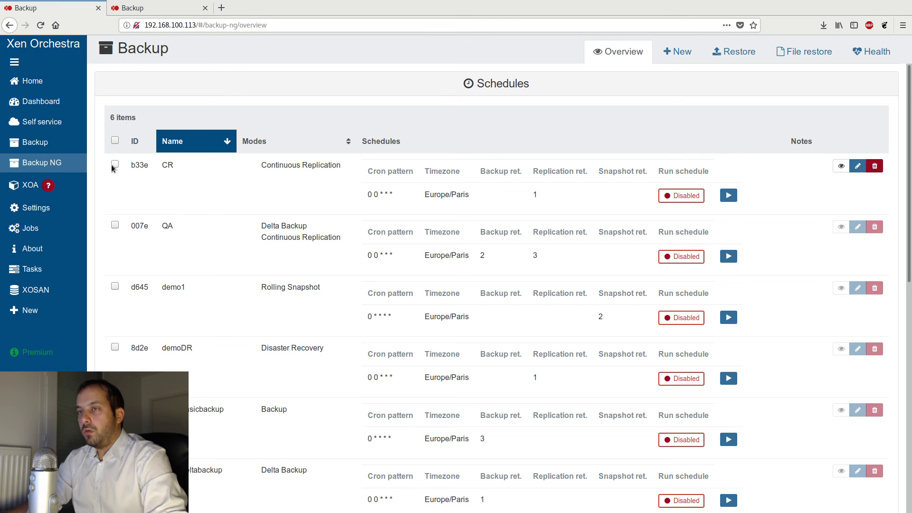
mouse_move(67, 160)
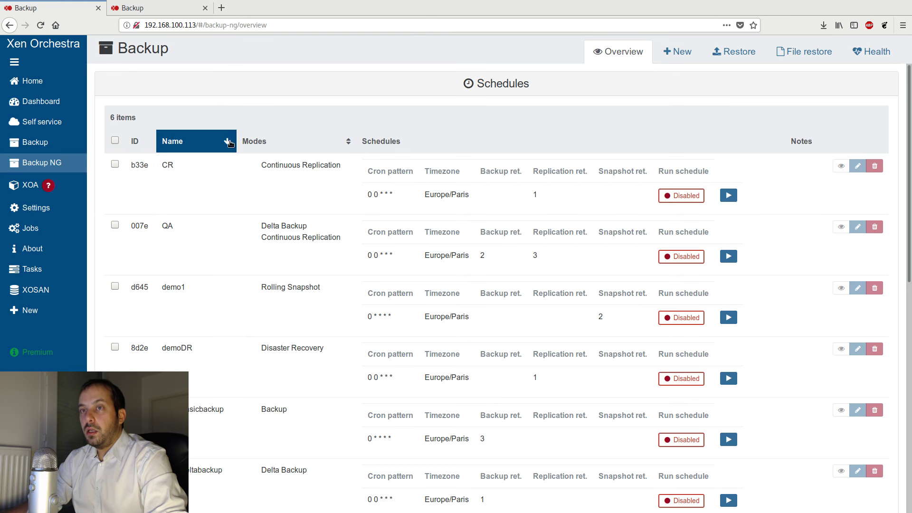